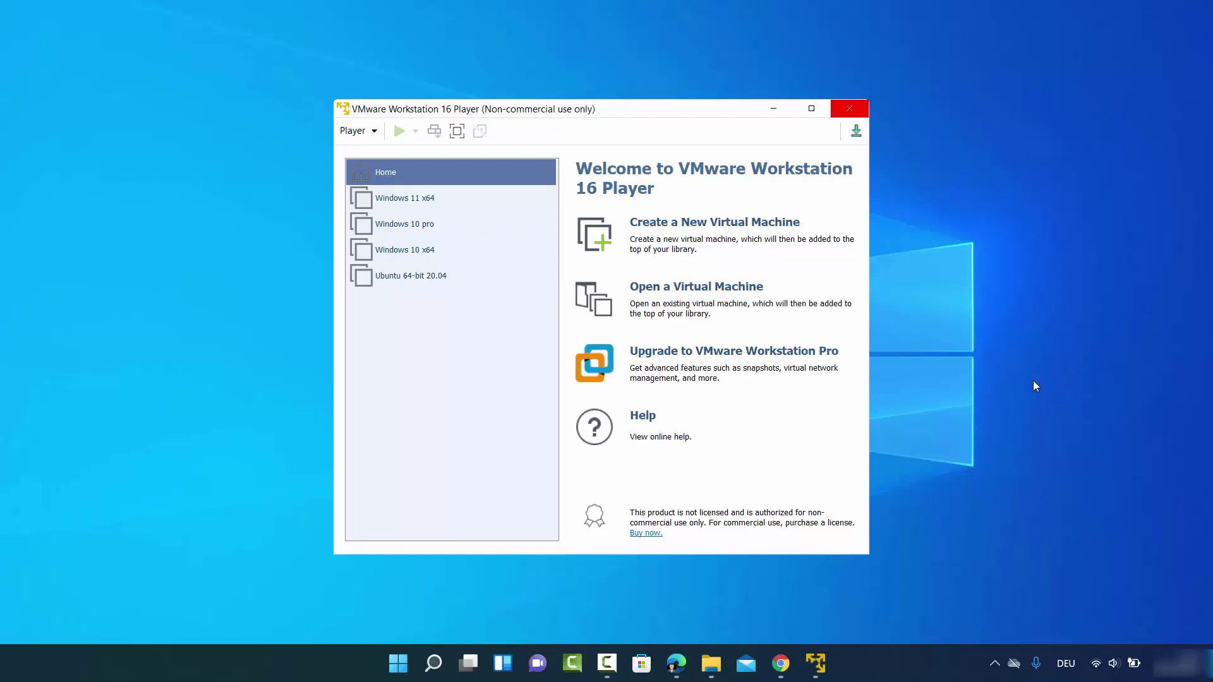
Close the VMware Workstation 16 Player window with Alt+F4
{"action": "key", "text": "alt+F4"}
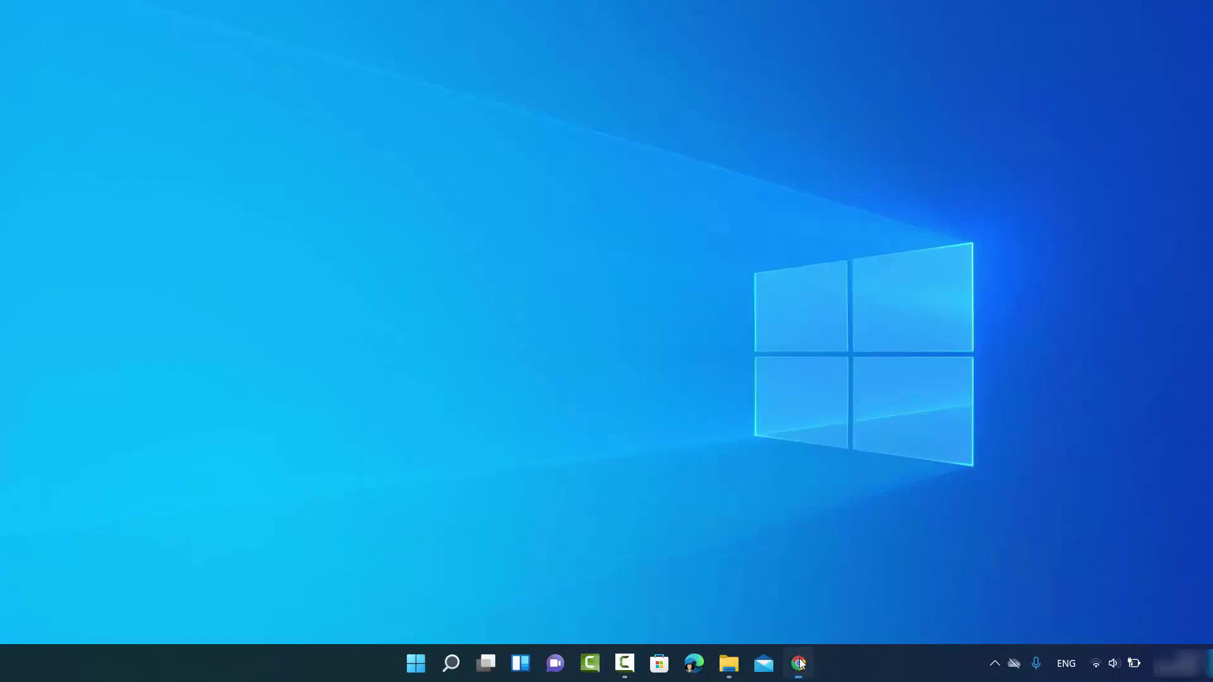
Restore Chrome and open Microsoft's 'Download Windows 11' page from the 'windows 11 iso' results
{"action": "left_click", "coordinate": [798, 662]}
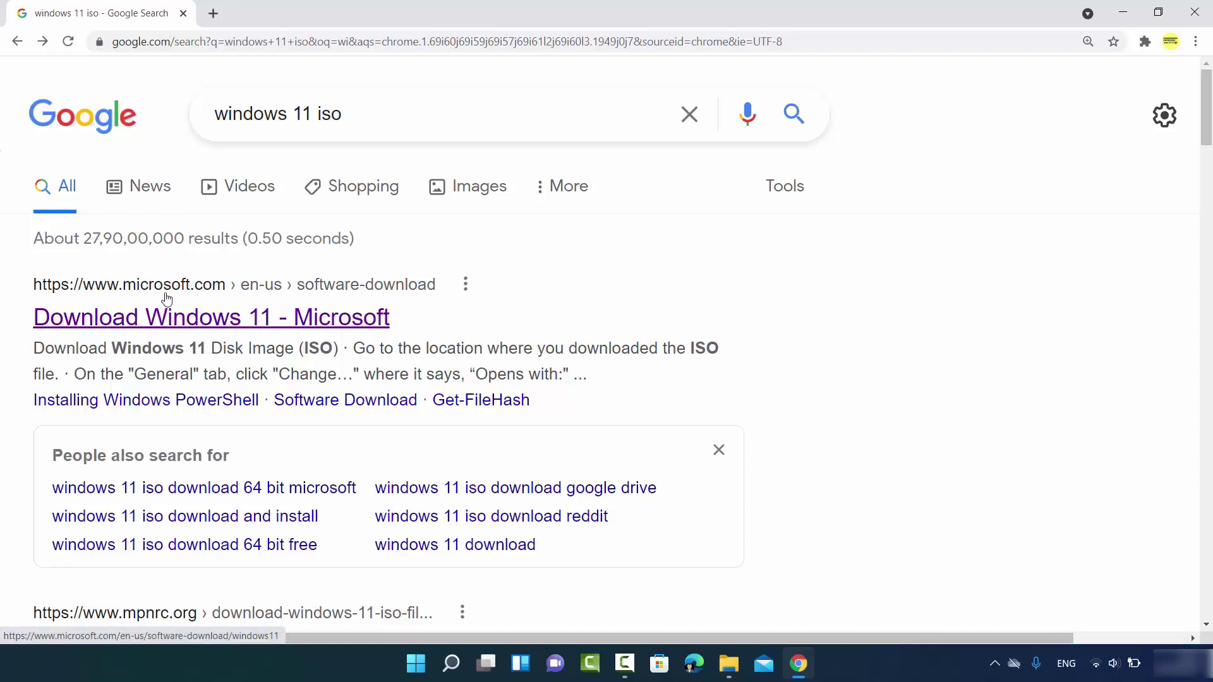
{"action": "left_click", "coordinate": [268, 326]}
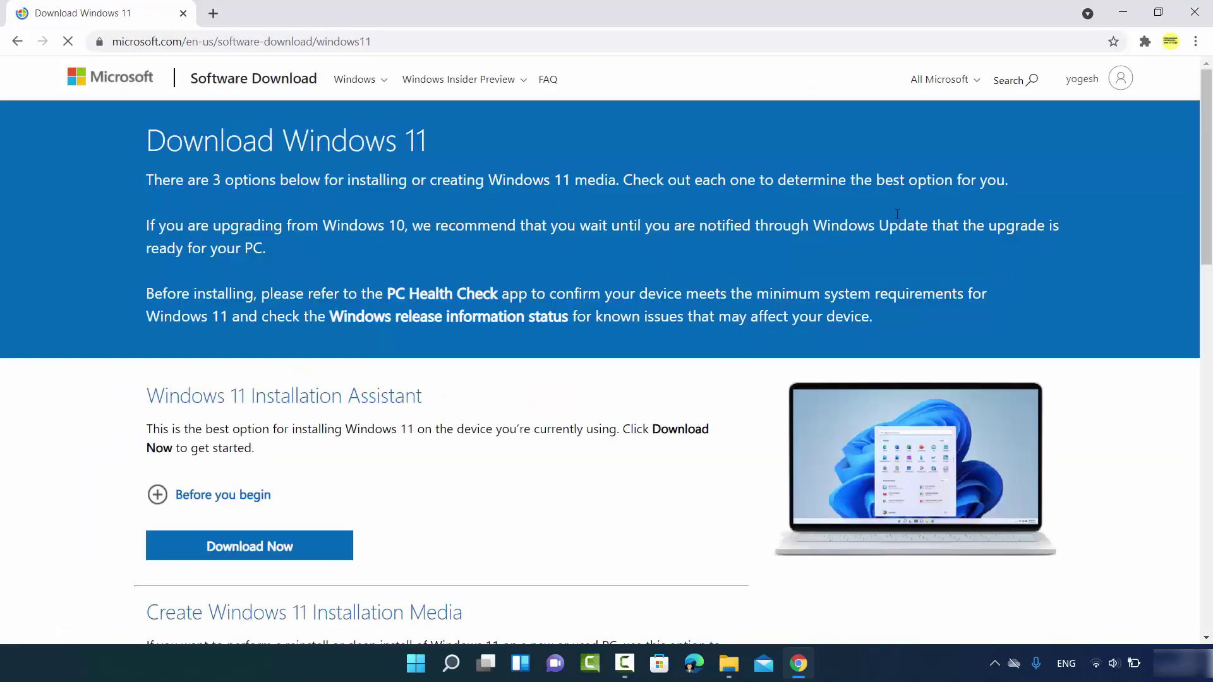
Dismiss the browser recommendation banner and scroll down to the Disk Image (ISO) section
{"action": "left_click", "coordinate": [515, 38]}
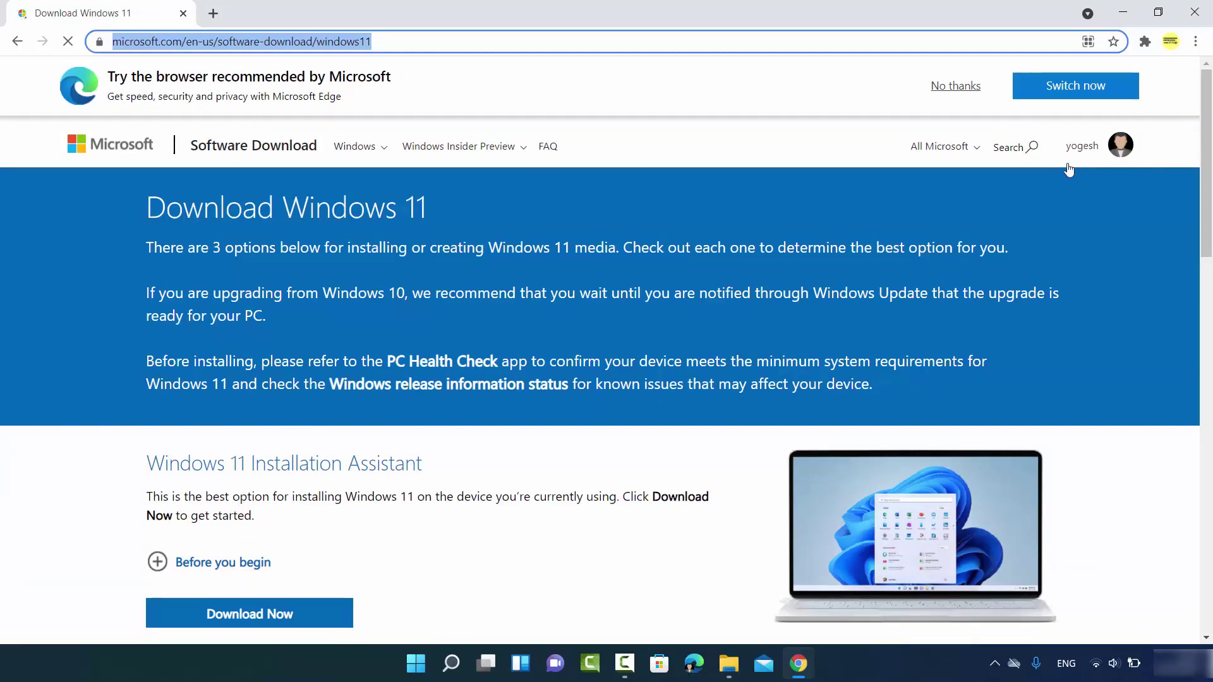
{"action": "left_click", "coordinate": [954, 86]}
{"action": "scroll", "coordinate": [383, 282], "scroll_direction": "down", "scroll_amount": 2}
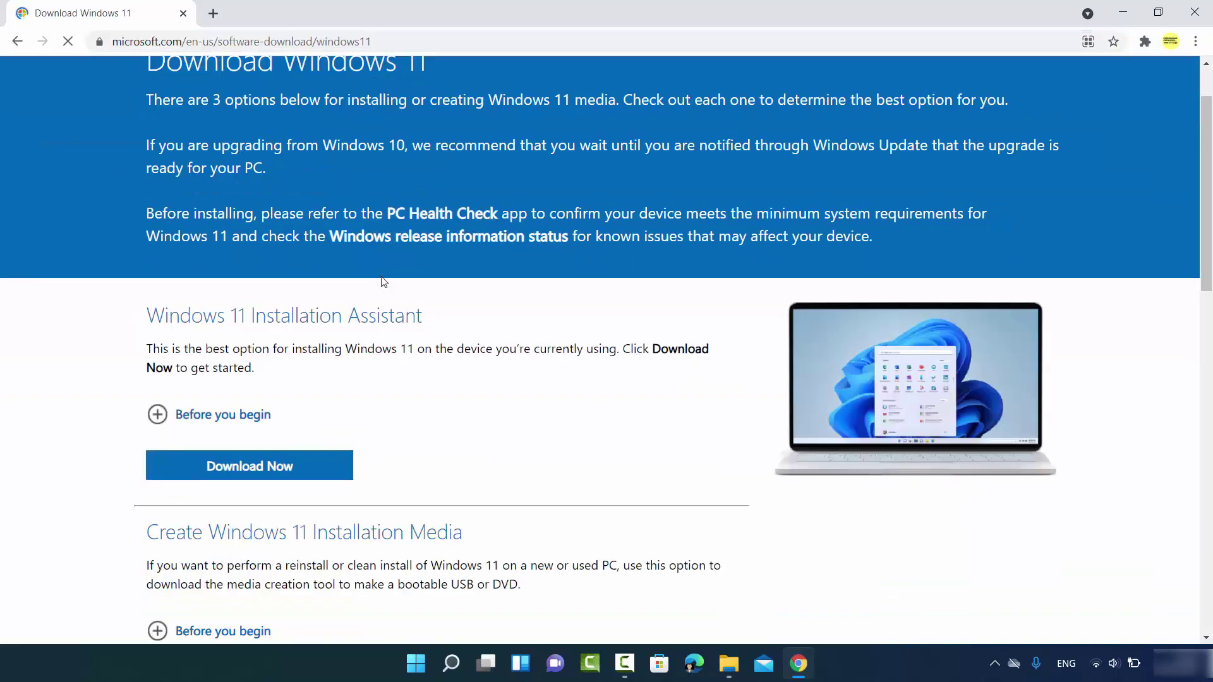
{"action": "scroll", "coordinate": [383, 282], "scroll_direction": "down", "scroll_amount": 5}
{"action": "scroll", "coordinate": [446, 327], "scroll_direction": "down", "scroll_amount": 1}
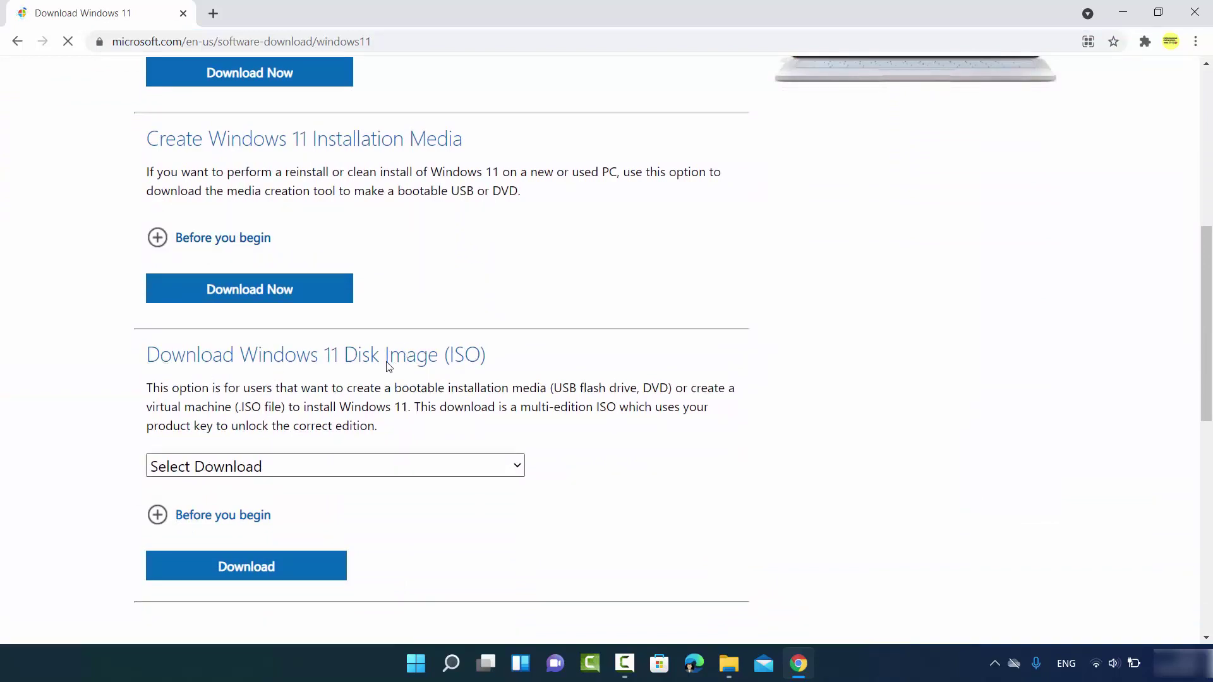
{"action": "scroll", "coordinate": [389, 366], "scroll_direction": "down", "scroll_amount": 1}
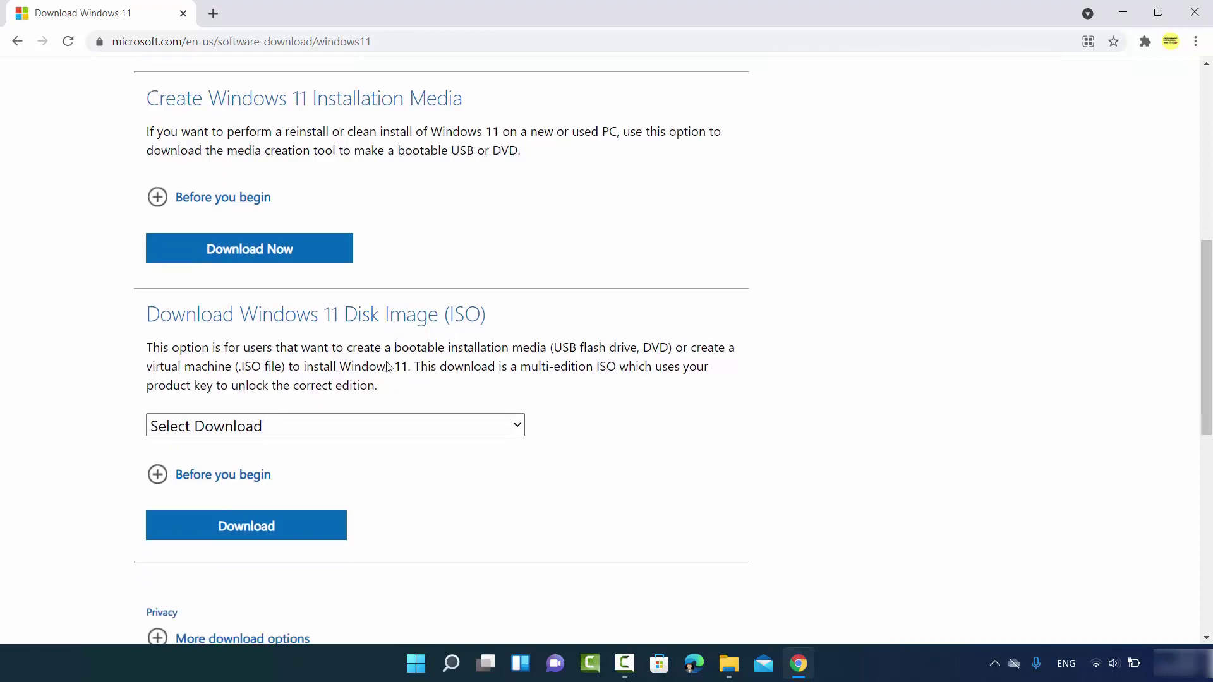
Select Windows 11 as the disk image and request its download
{"action": "left_click", "coordinate": [341, 385]}
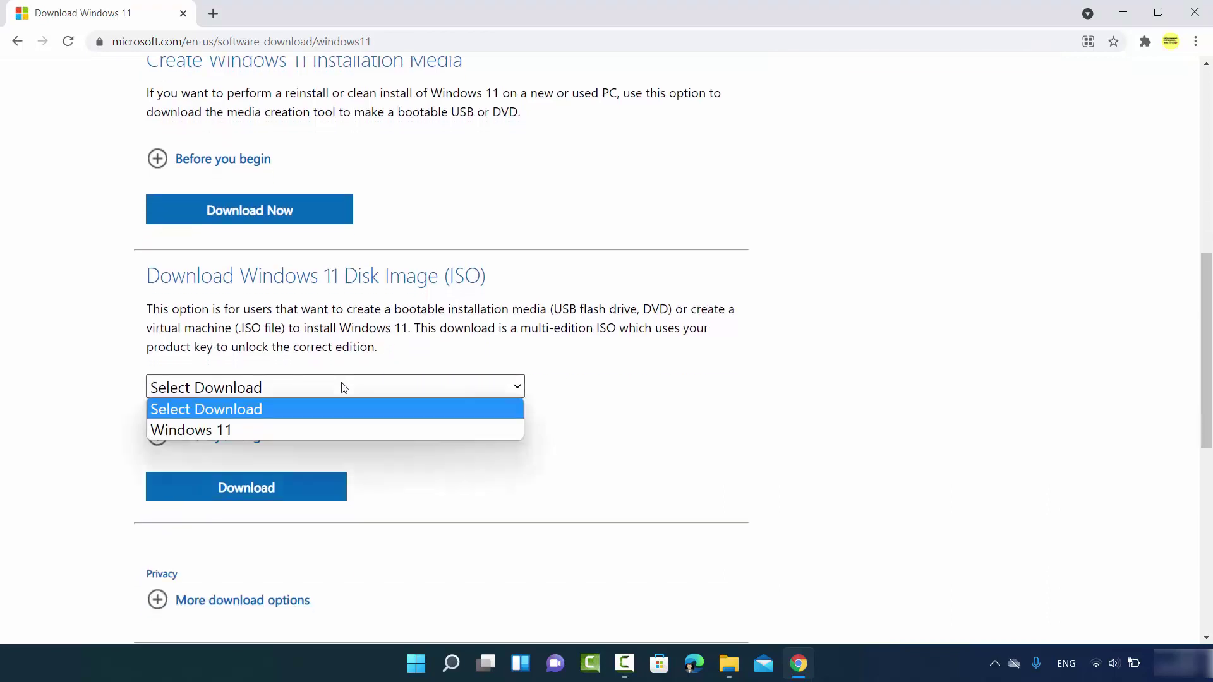
{"action": "left_click", "coordinate": [251, 429]}
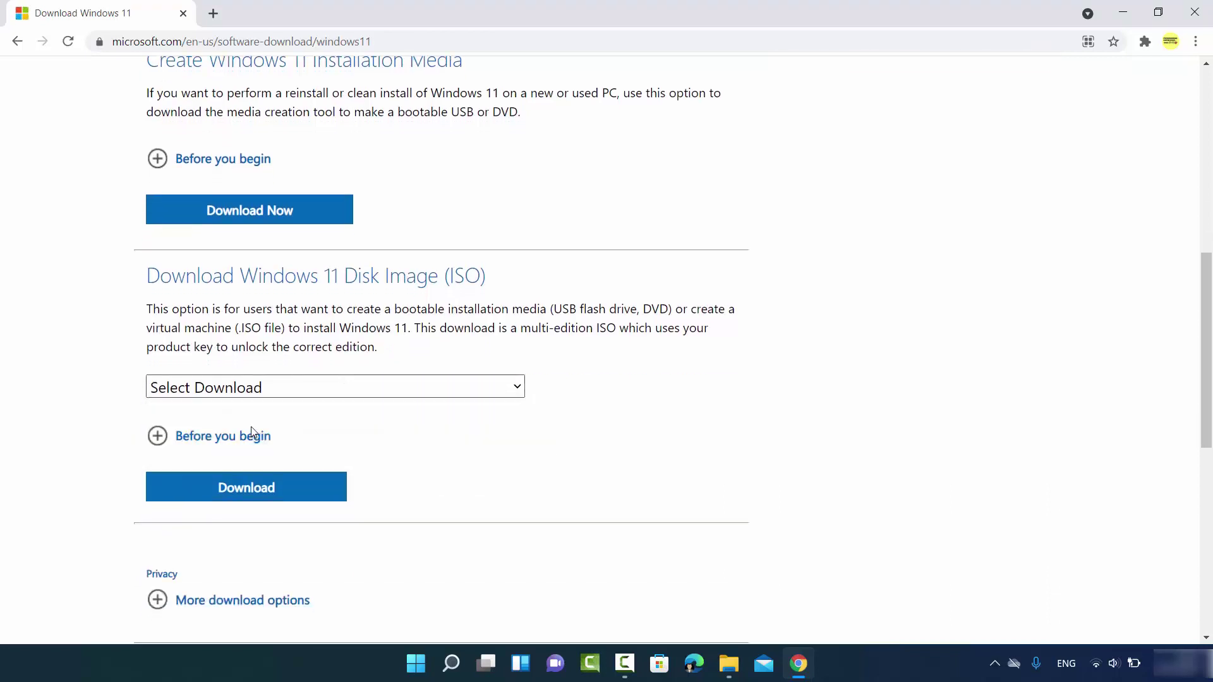
{"action": "scroll", "coordinate": [277, 411], "scroll_direction": "down", "scroll_amount": 1}
{"action": "scroll", "coordinate": [277, 410], "scroll_direction": "down", "scroll_amount": 1}
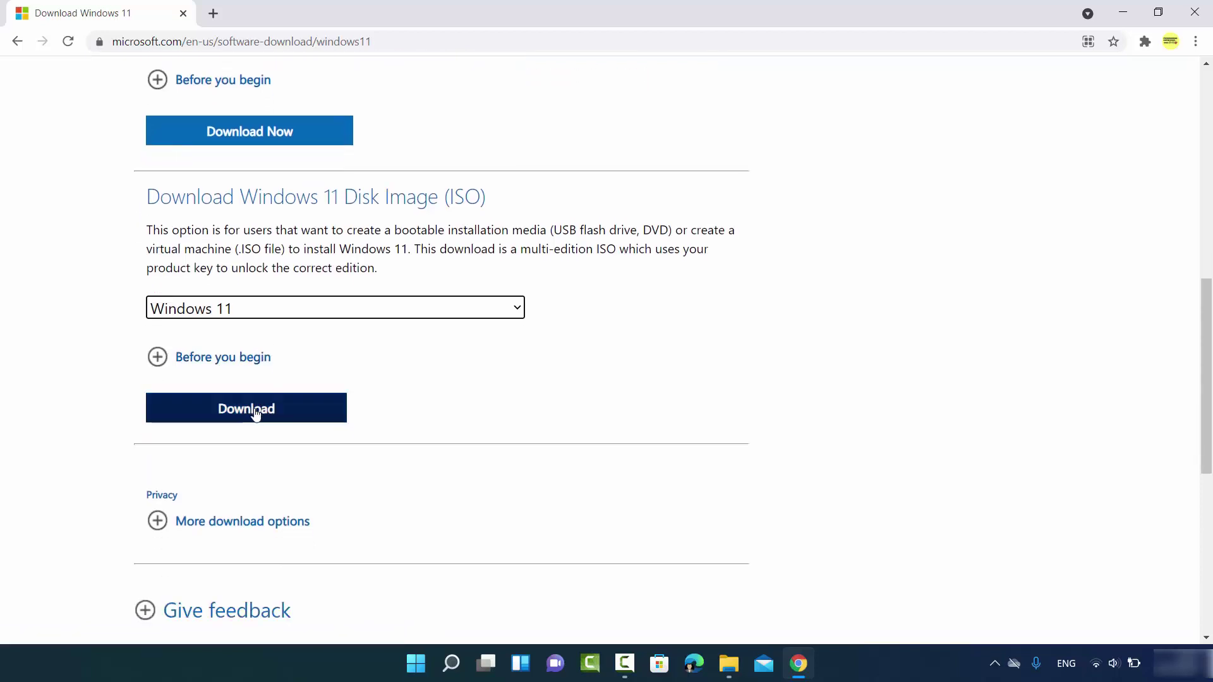
{"action": "left_click", "coordinate": [255, 414]}
{"action": "scroll", "coordinate": [253, 414], "scroll_direction": "down", "scroll_amount": 3}
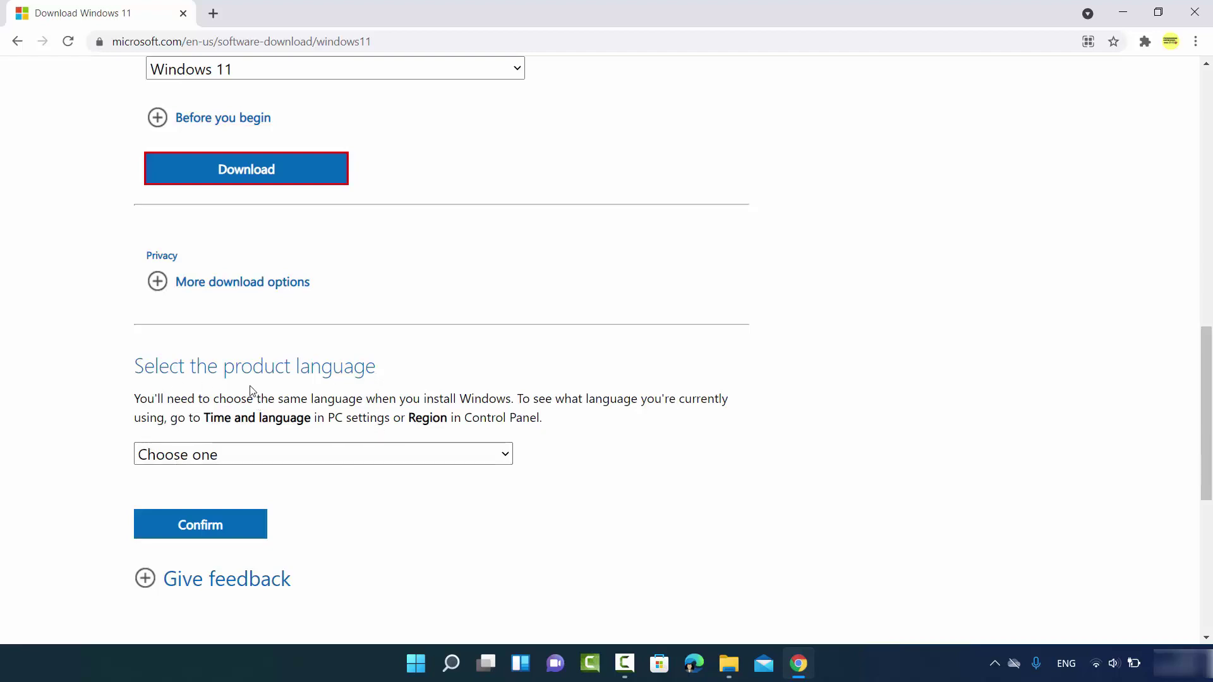
Confirm English International as the product language and start the 64-bit ISO download
{"action": "left_click", "coordinate": [244, 452]}
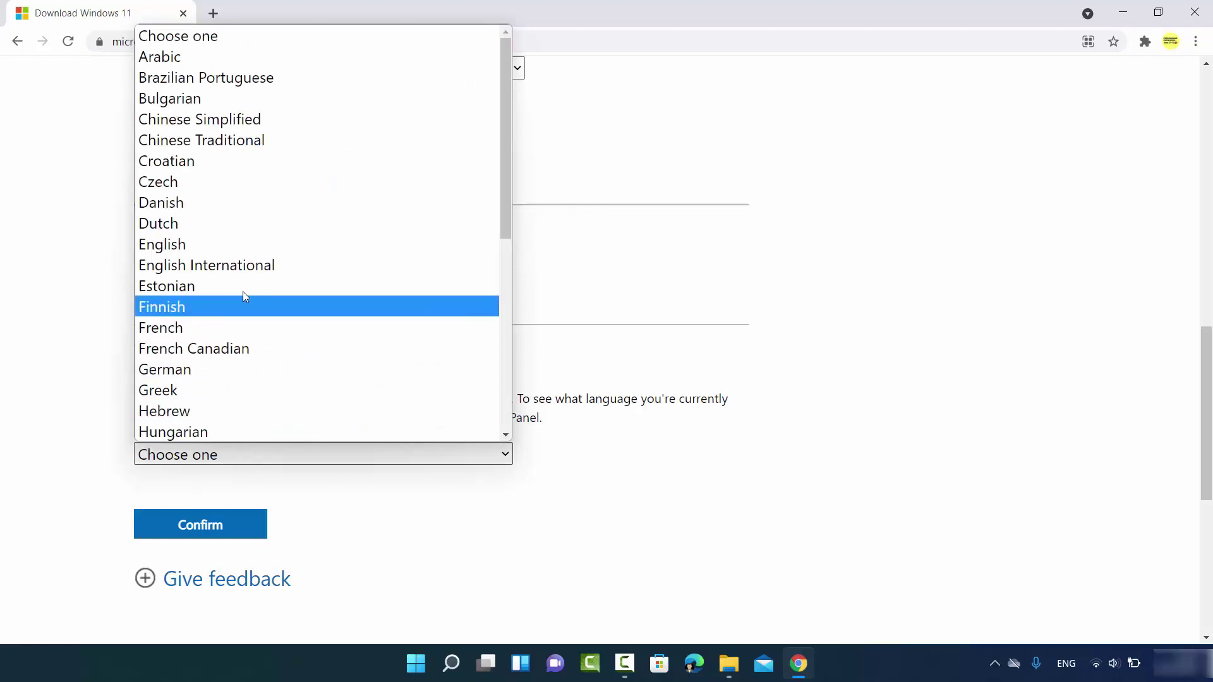
{"action": "left_click", "coordinate": [221, 265]}
{"action": "scroll", "coordinate": [271, 314], "scroll_direction": "down", "scroll_amount": 3}
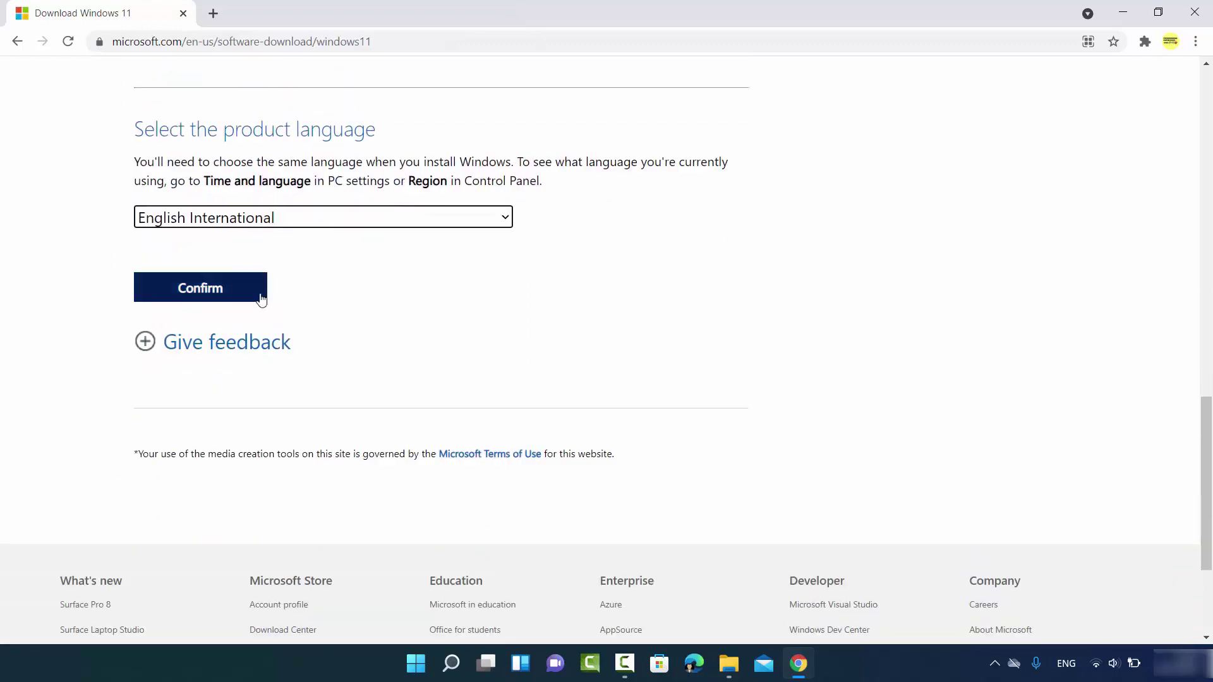
{"action": "left_click", "coordinate": [199, 292]}
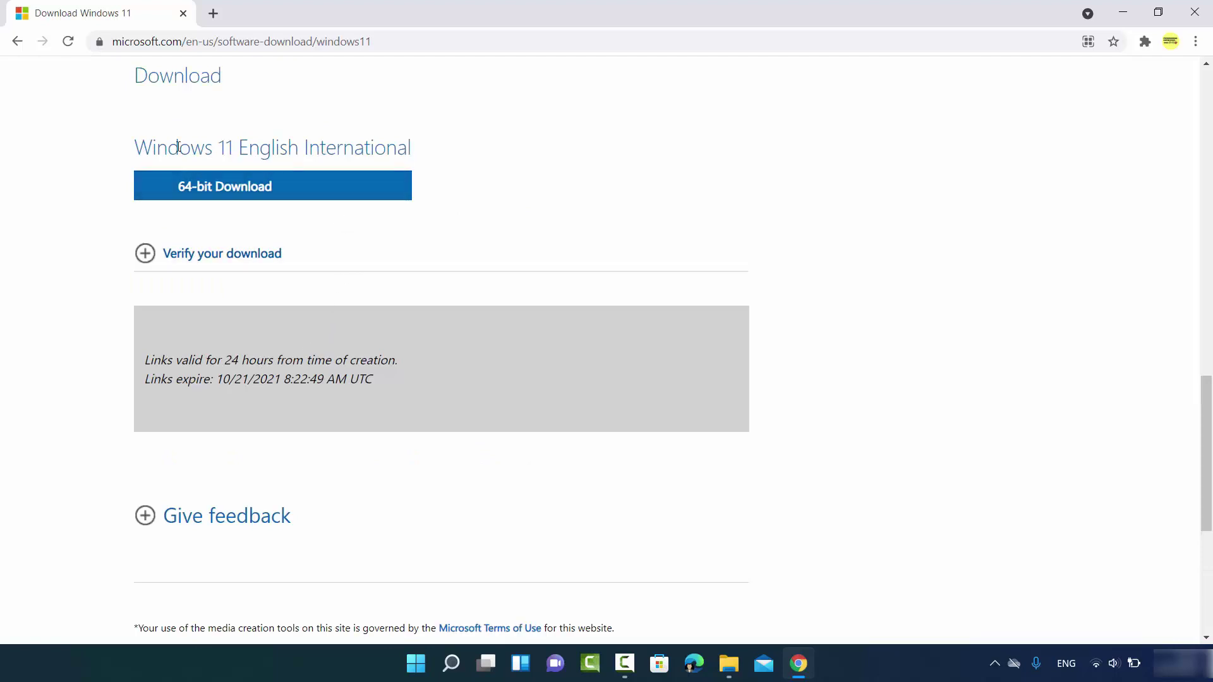
{"action": "left_click", "coordinate": [239, 192]}
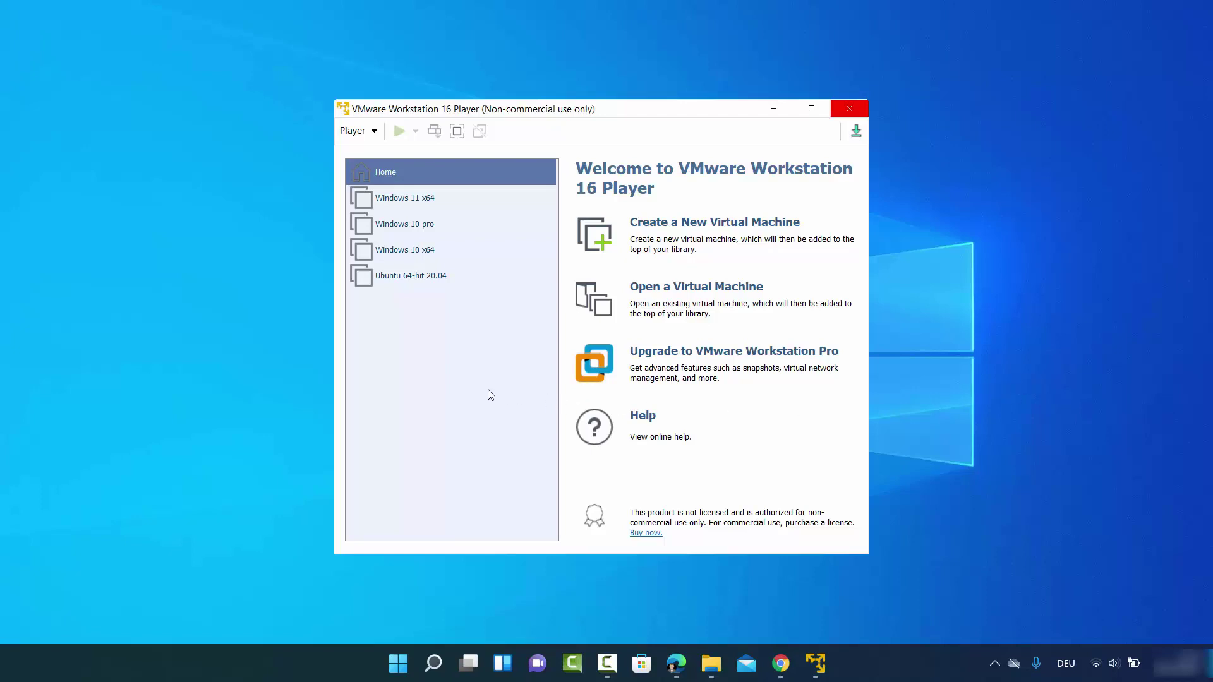
Bring the VMware Workstation 16 Player window to the front while the download continues
{"action": "left_click", "coordinate": [497, 410]}
Start a new virtual machine, choosing to install the operating system later
{"action": "left_click", "coordinate": [678, 224]}
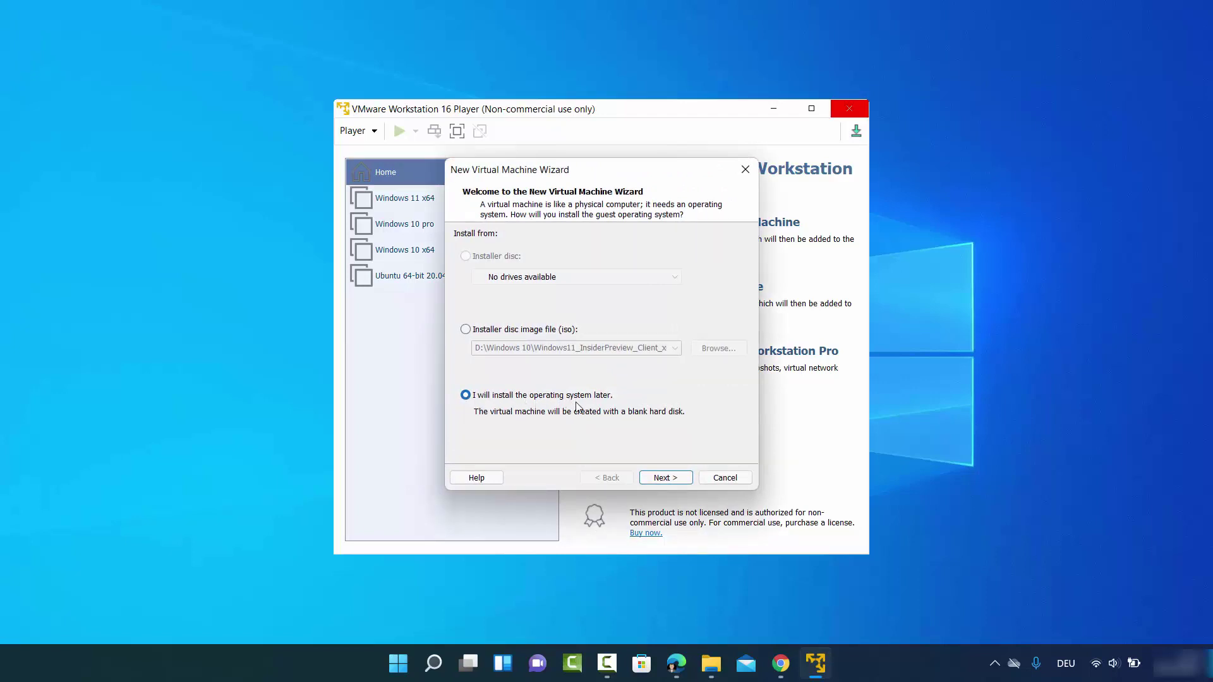
{"action": "left_click", "coordinate": [660, 479]}
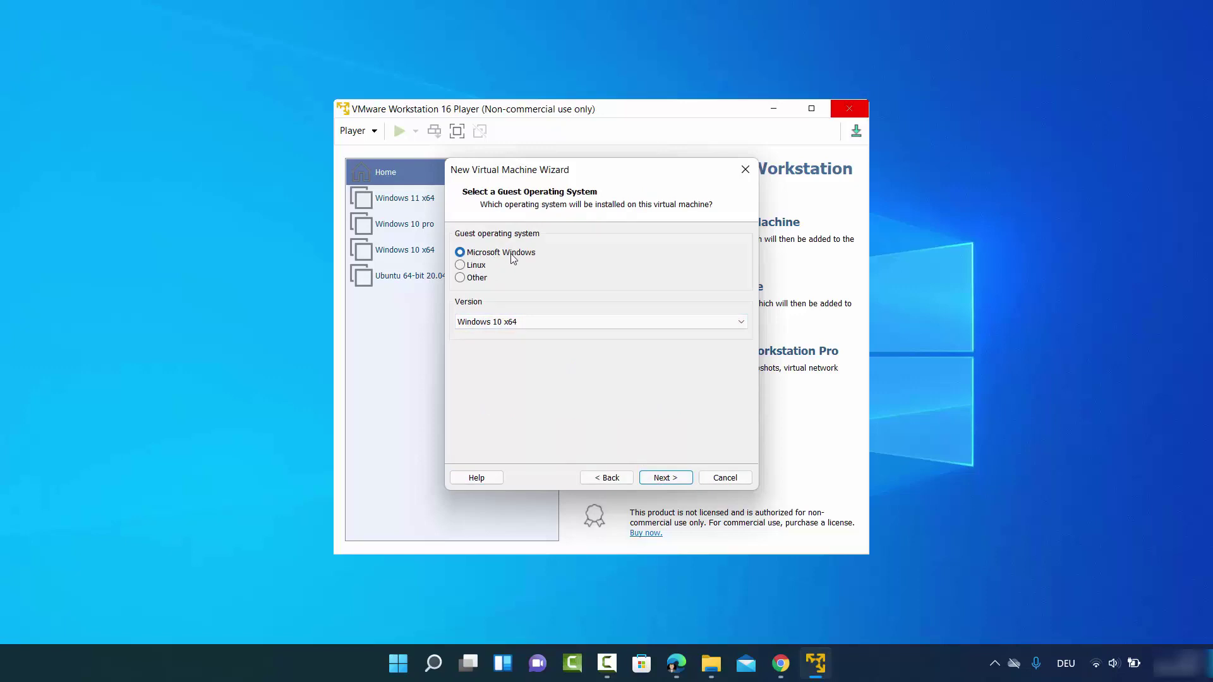
Keep Windows 10 x64 as the Microsoft Windows guest version and continue to naming
{"action": "left_click", "coordinate": [513, 322]}
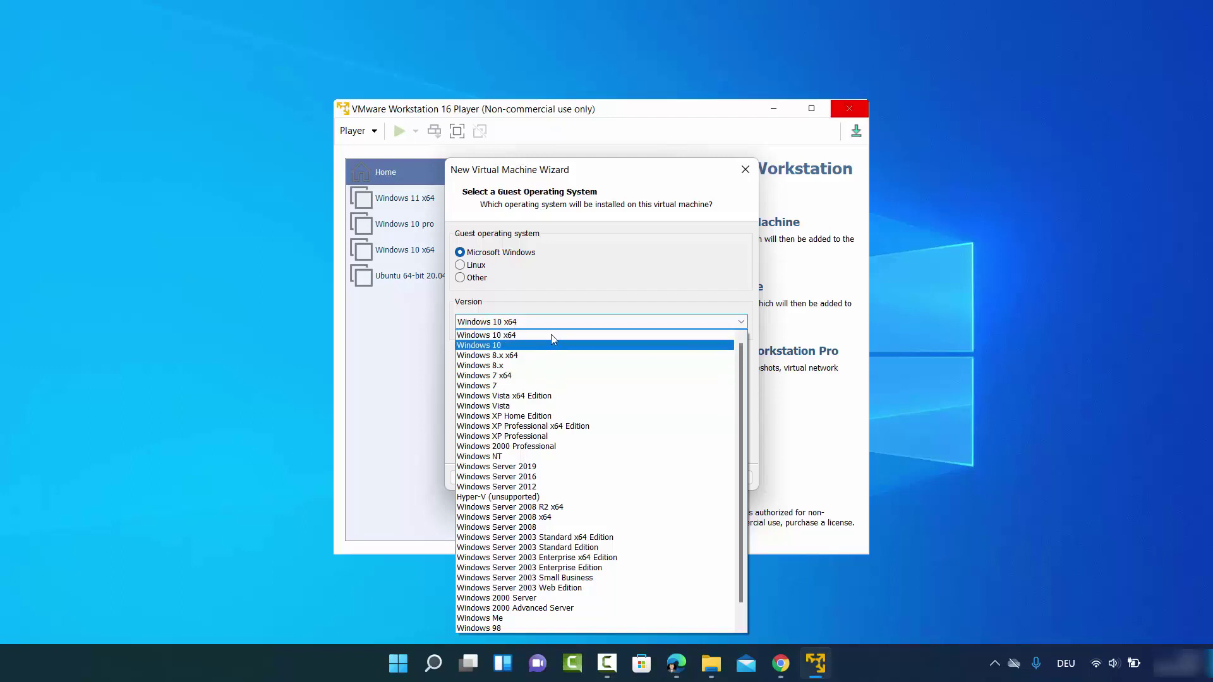
{"action": "left_click", "coordinate": [513, 335]}
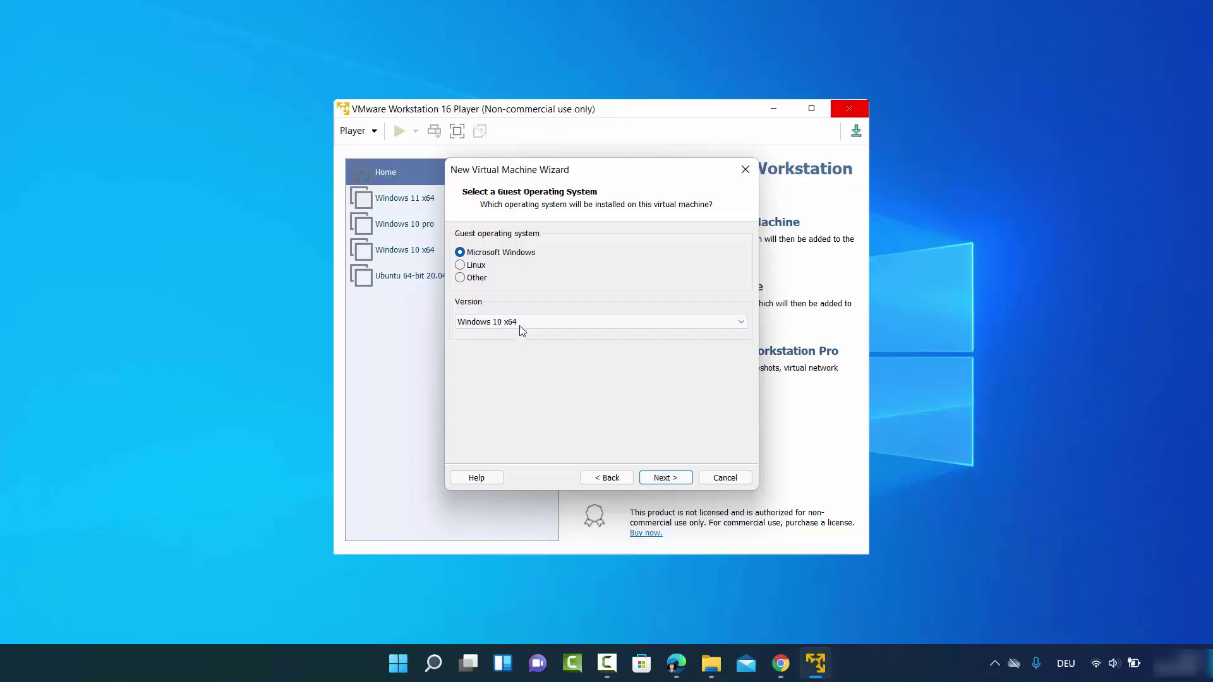
{"action": "left_click", "coordinate": [665, 478]}
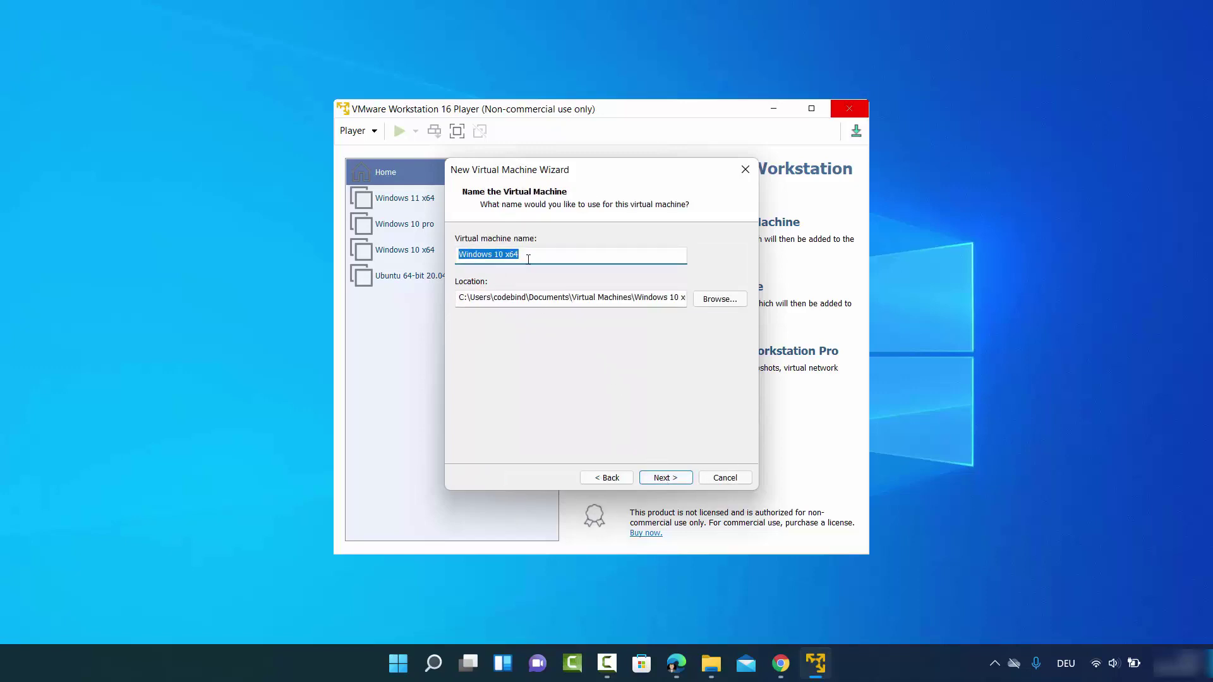
Rename the virtual machine from 'Windows 10 x64' to 'Windows 11'
{"action": "left_click", "coordinate": [499, 257]}
{"action": "key", "text": "BackSpace"}
{"action": "type", "text": "1"}
{"action": "left_click_drag", "start_coordinate": [504, 255], "coordinate": [534, 256]}
{"action": "key", "text": "BackSpace"}
Store the machine in D:\Windows 11 next and continue to the disk capacity page
{"action": "left_click", "coordinate": [708, 301]}
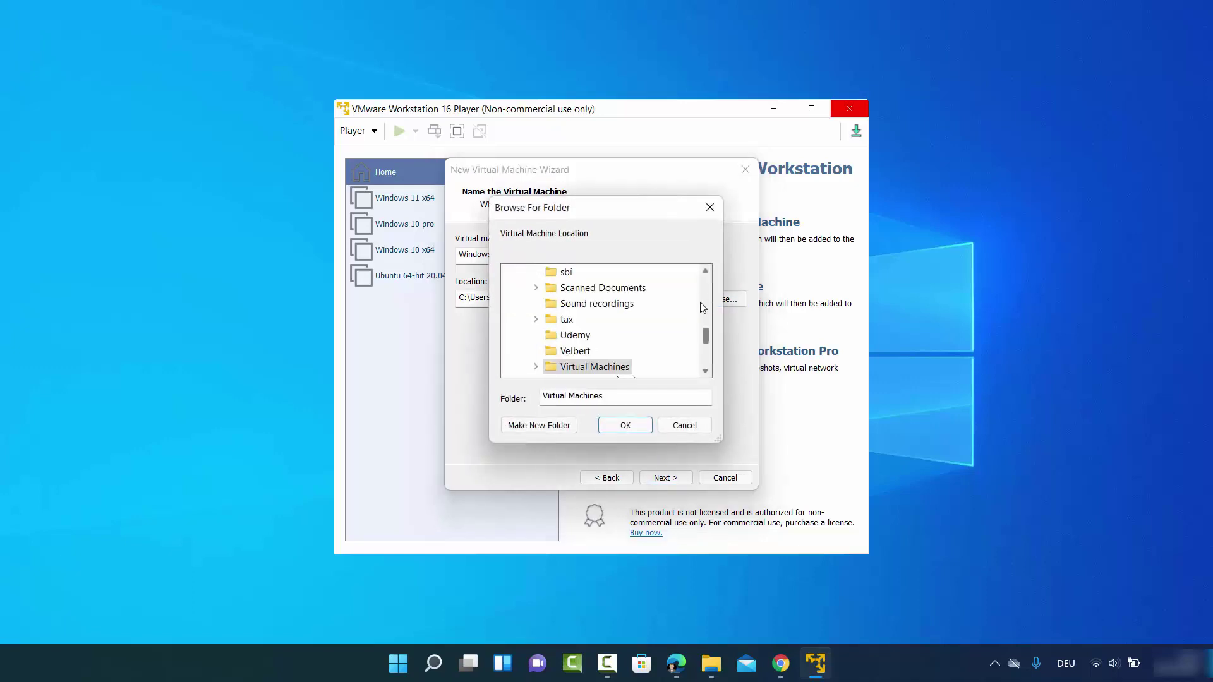
{"action": "scroll", "coordinate": [651, 331], "scroll_direction": "up", "scroll_amount": 3}
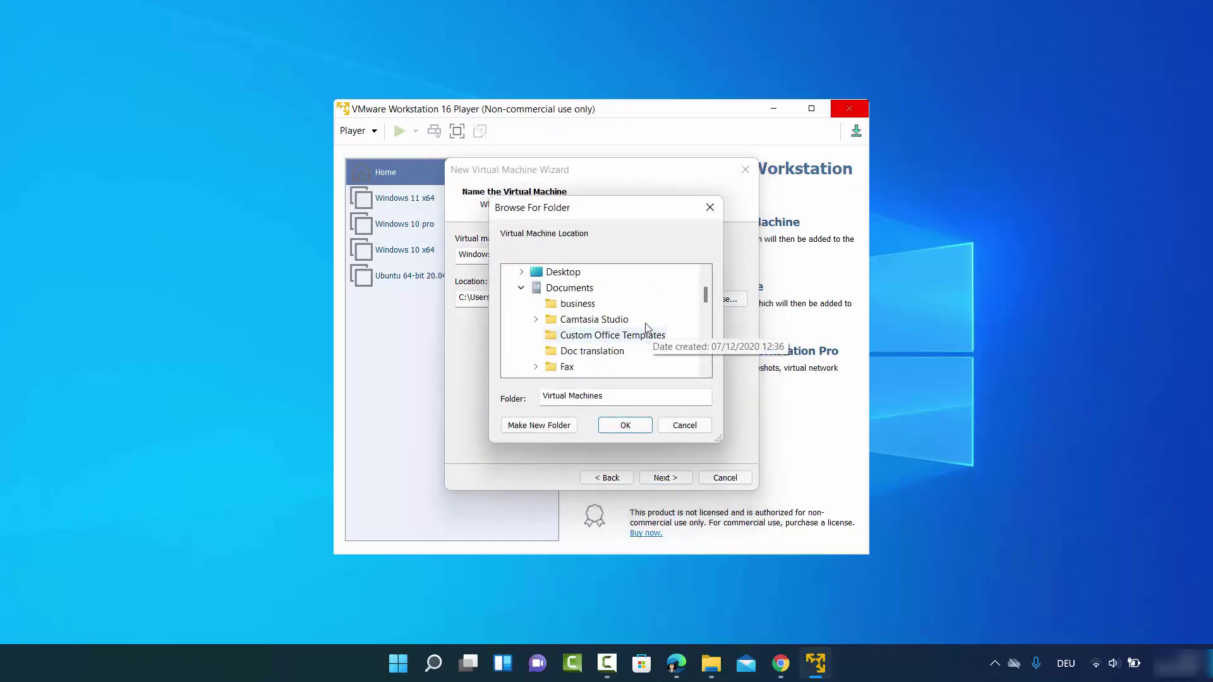
{"action": "scroll", "coordinate": [645, 329], "scroll_direction": "up", "scroll_amount": 1}
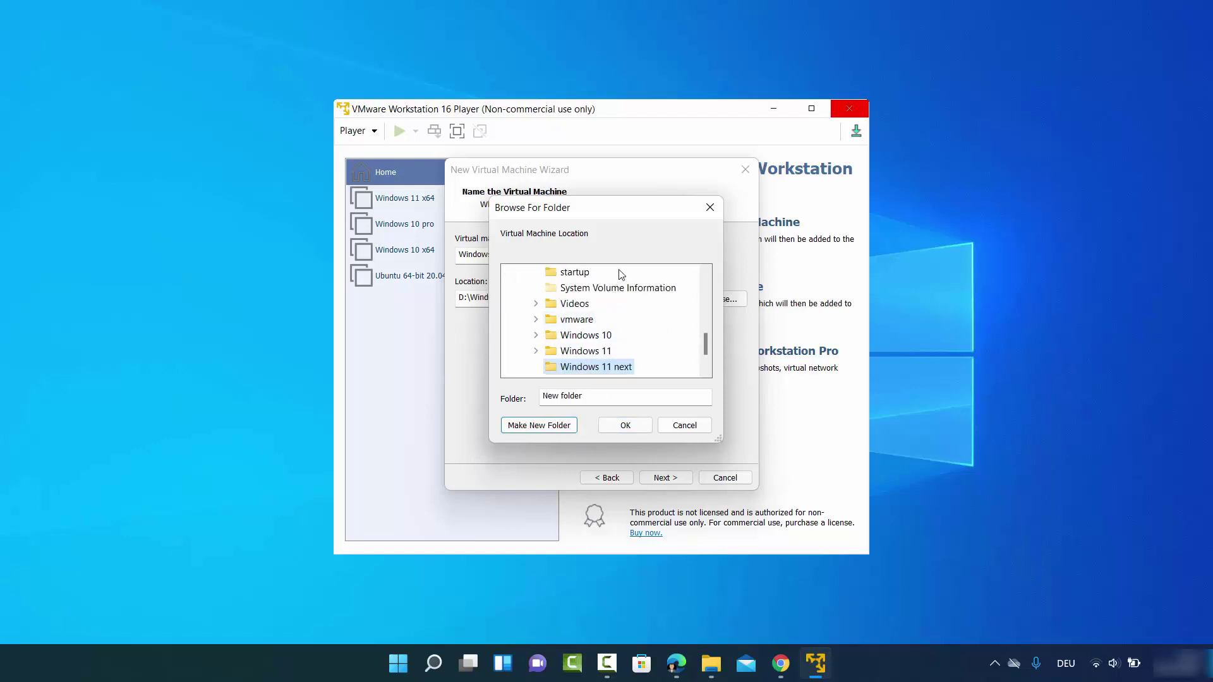
{"action": "left_click", "coordinate": [626, 425]}
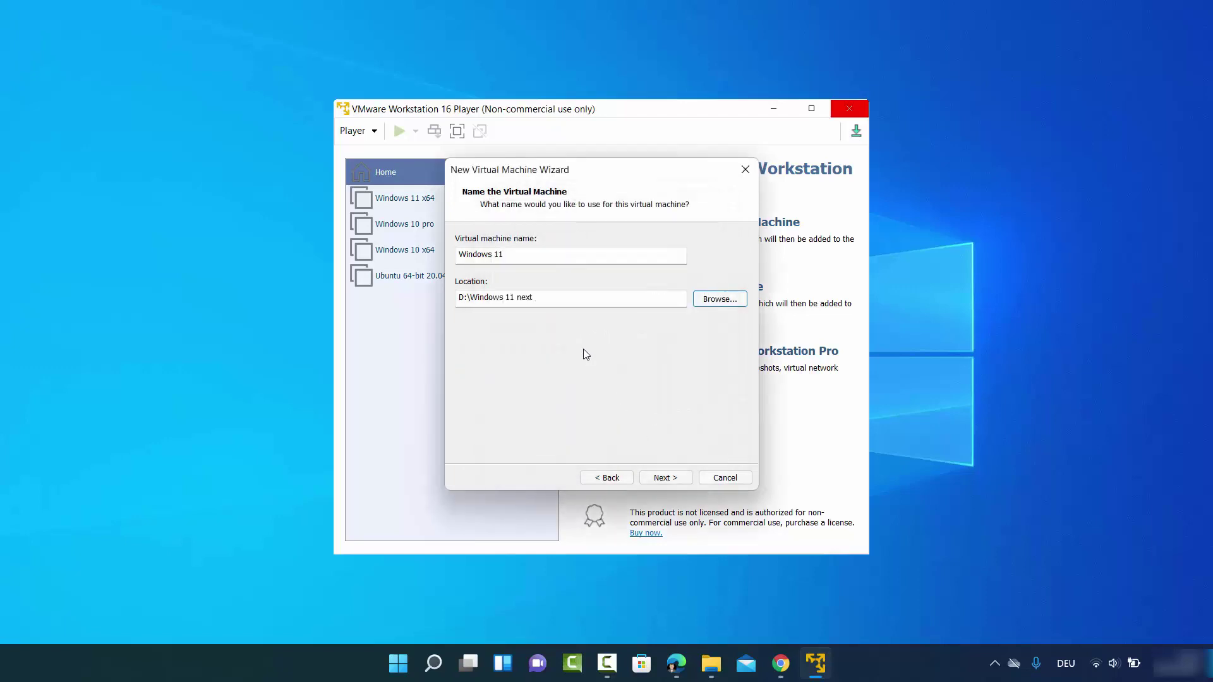
{"action": "left_click", "coordinate": [665, 478]}
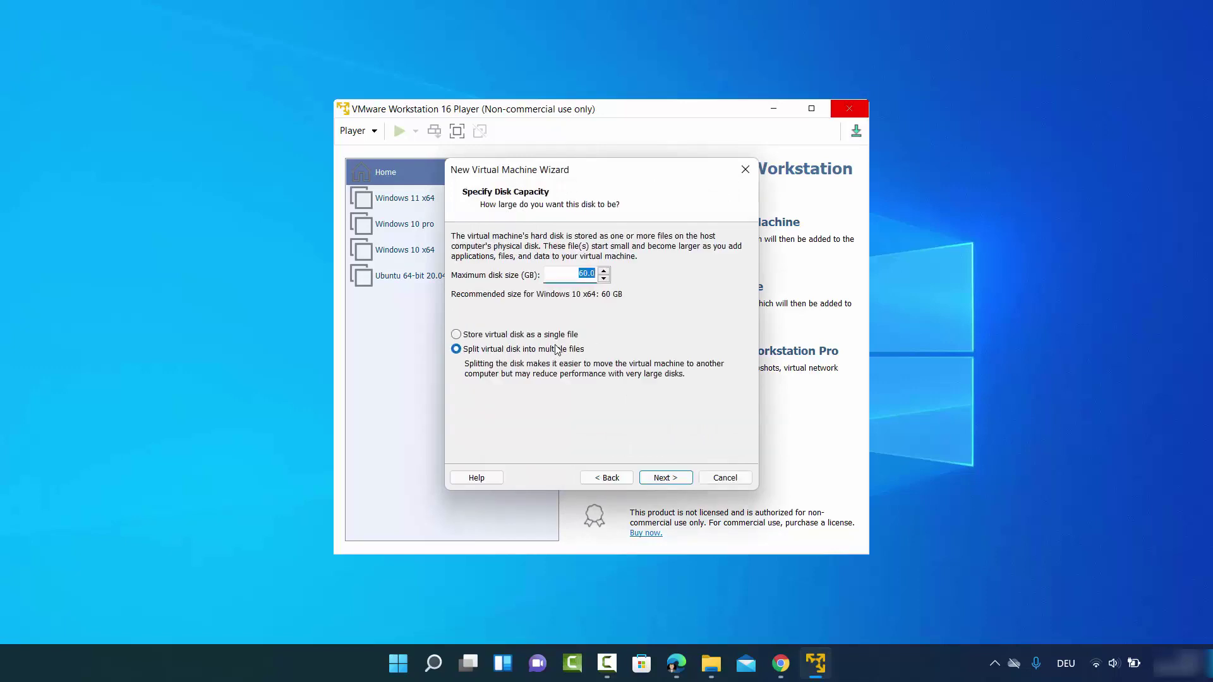
Set a 100 GB maximum disk size split into multiple files, then continue to the summary
{"action": "left_click", "coordinate": [583, 278]}
{"action": "left_click", "coordinate": [662, 474]}
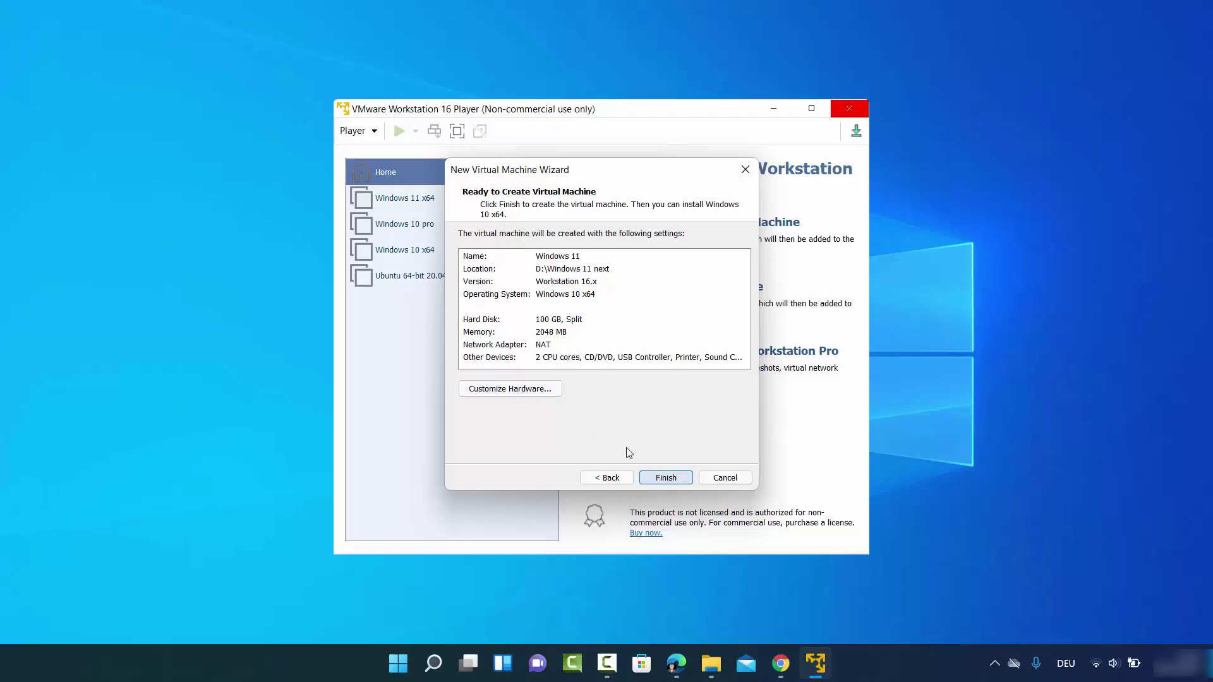
In the hardware settings, raise the VM's memory to 8 GB
{"action": "left_click", "coordinate": [504, 390]}
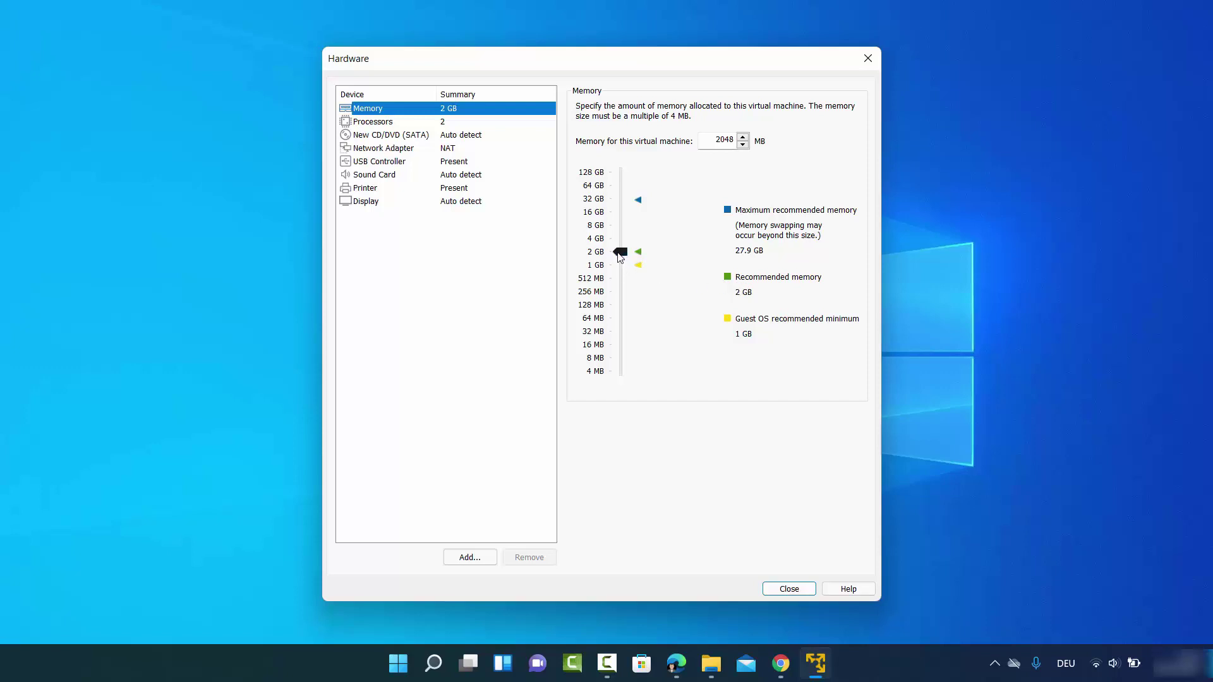
{"action": "left_click_drag", "start_coordinate": [620, 258], "coordinate": [625, 240]}
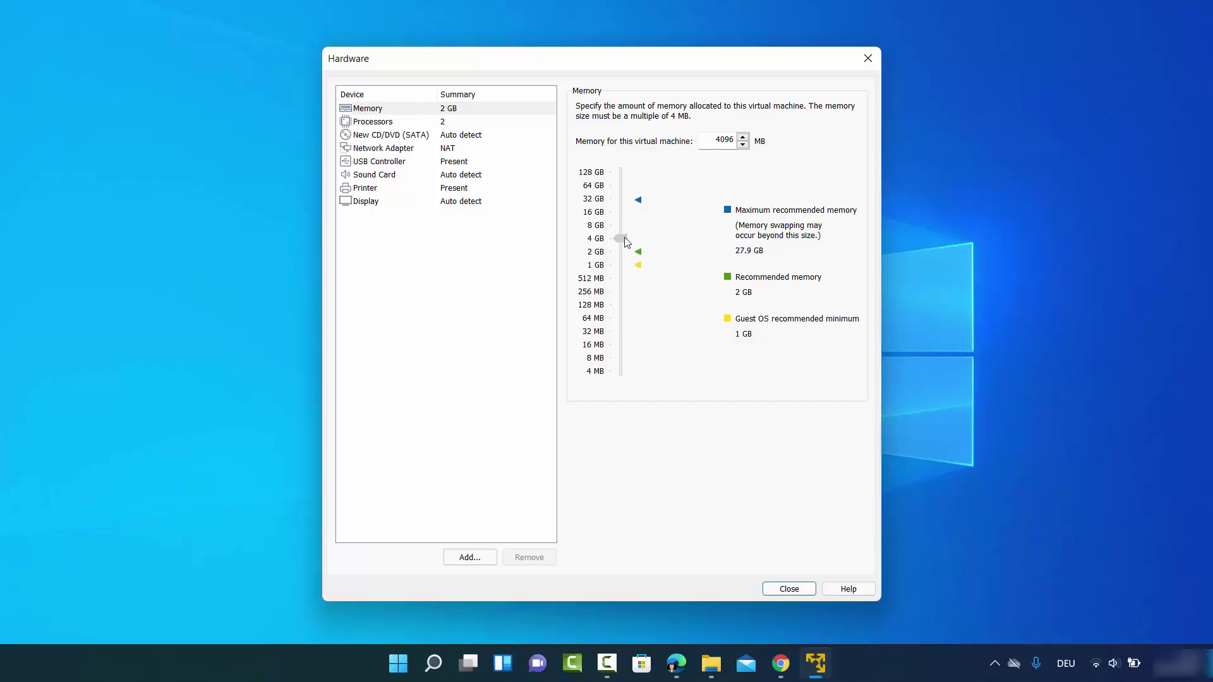
{"action": "left_click_drag", "start_coordinate": [624, 238], "coordinate": [626, 232]}
Give the VM 4 processor cores, then view the CD/DVD drive settings
{"action": "left_click", "coordinate": [407, 125]}
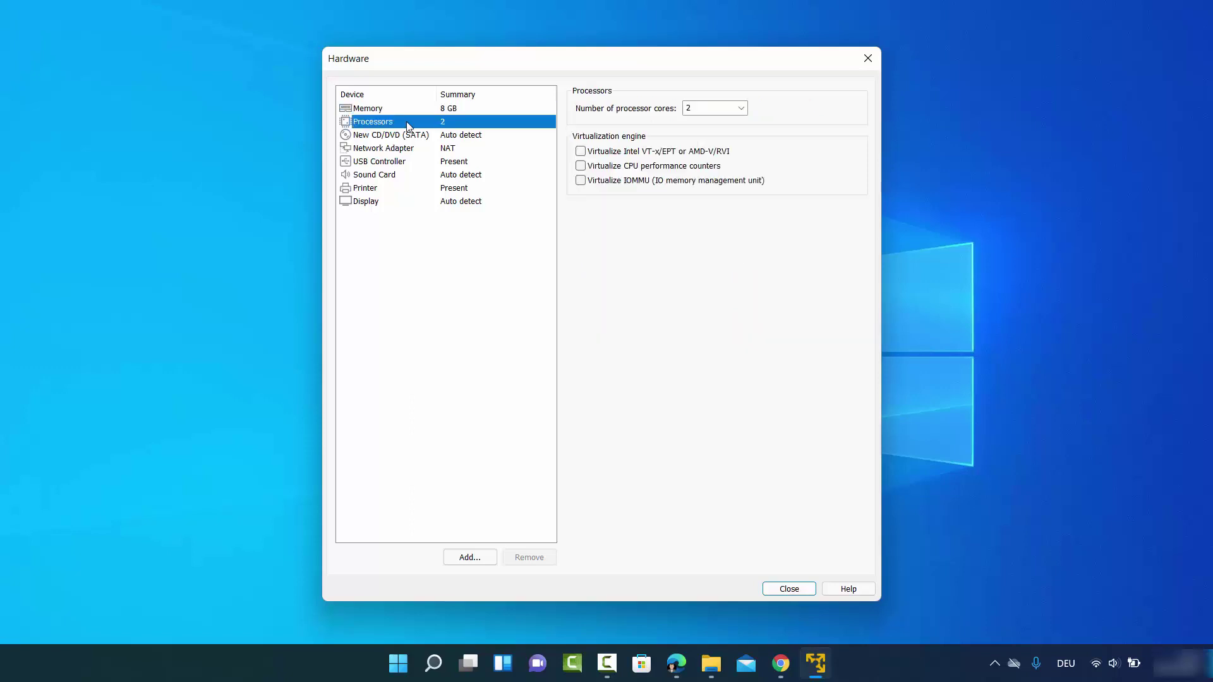
{"action": "left_click", "coordinate": [738, 113]}
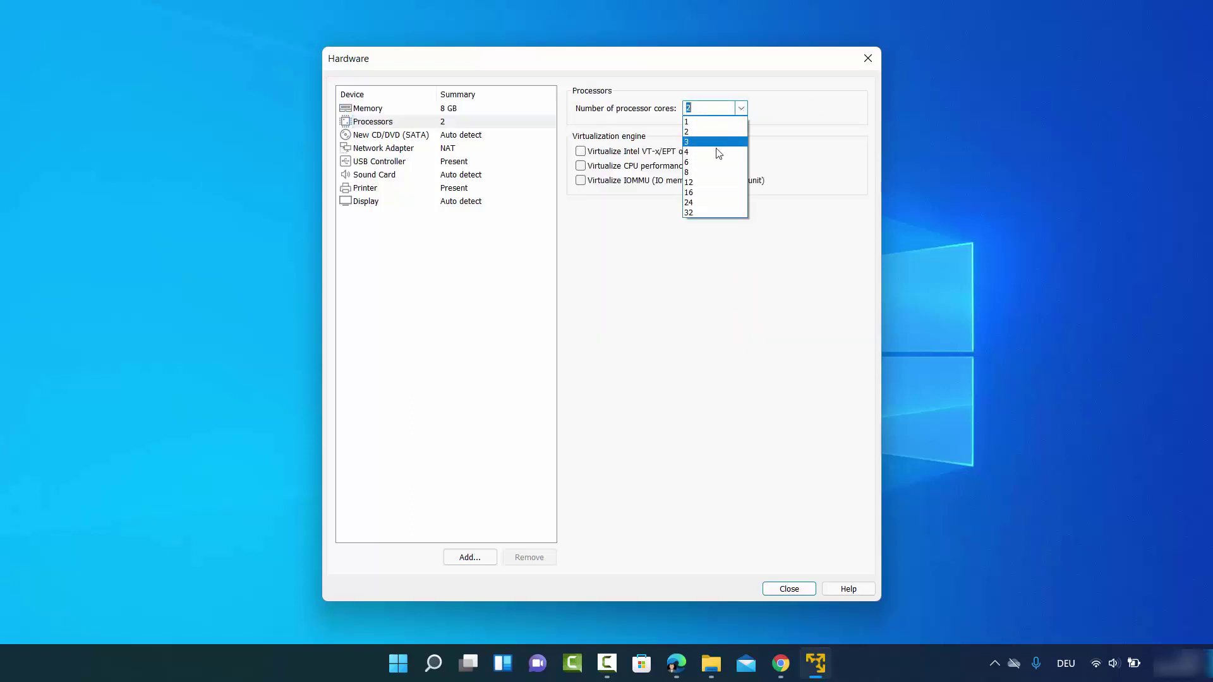
{"action": "left_click", "coordinate": [718, 153]}
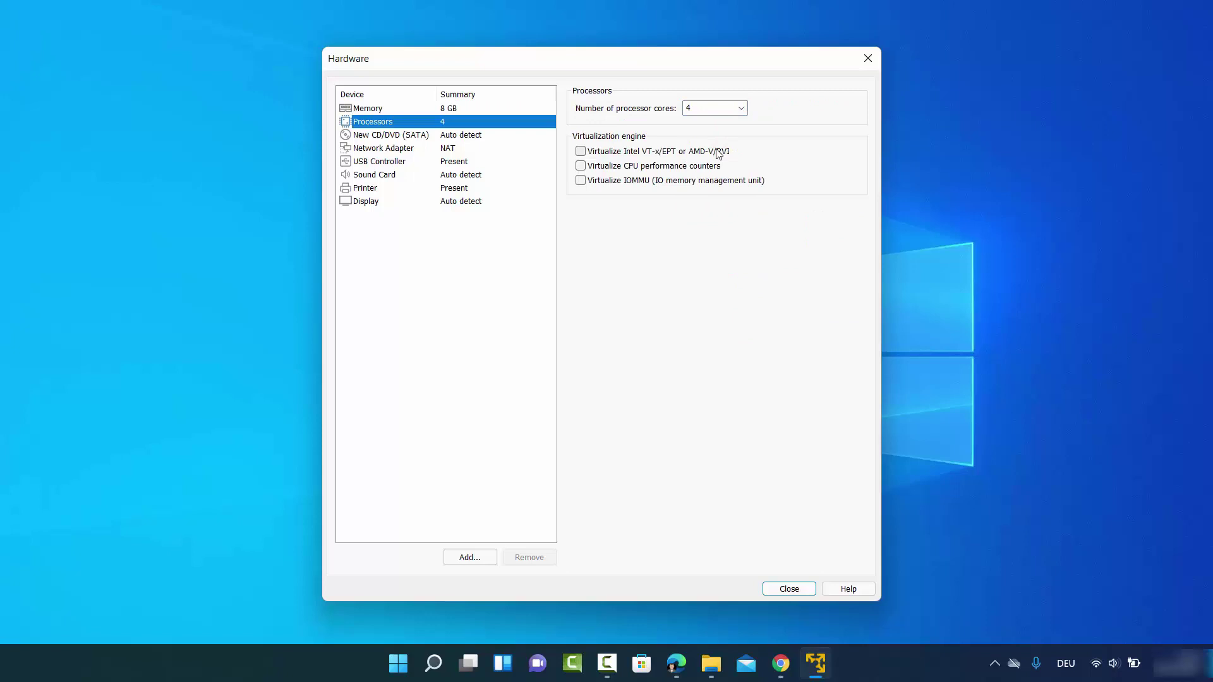
{"action": "left_click", "coordinate": [392, 139]}
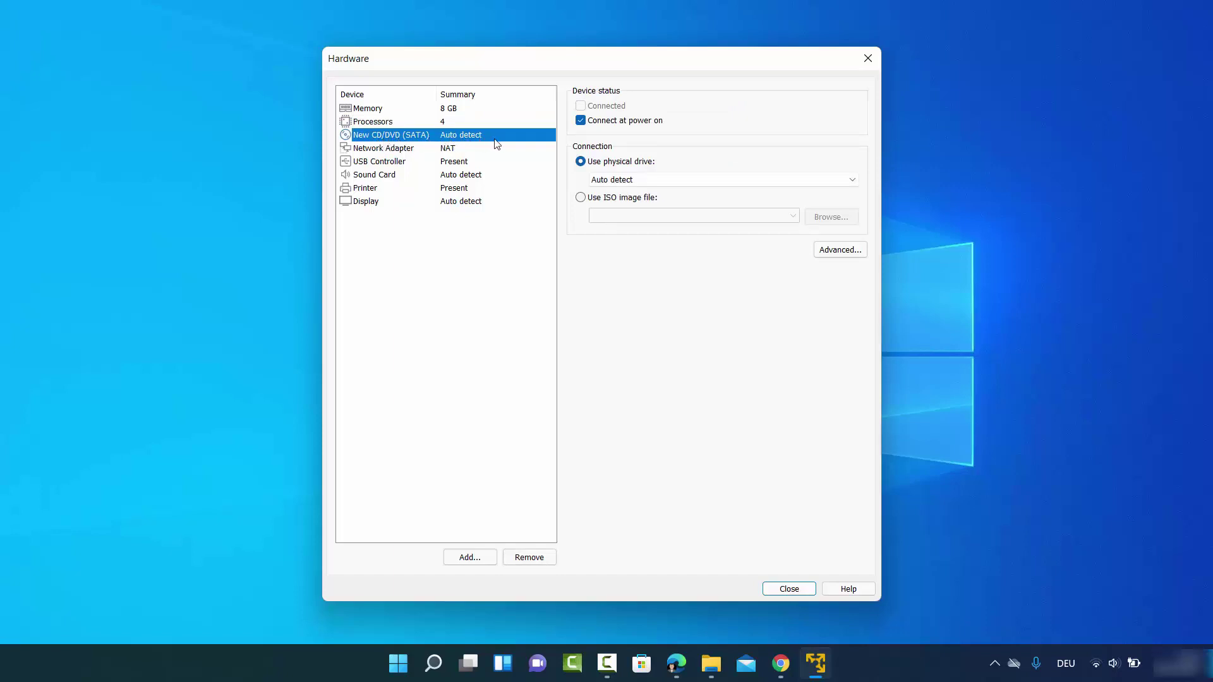
Point the VM's CD/DVD drive at Windows11_InsiderPreview_Client_x64_en-us_22454.iso in D:\Windows 10
{"action": "left_click", "coordinate": [580, 198]}
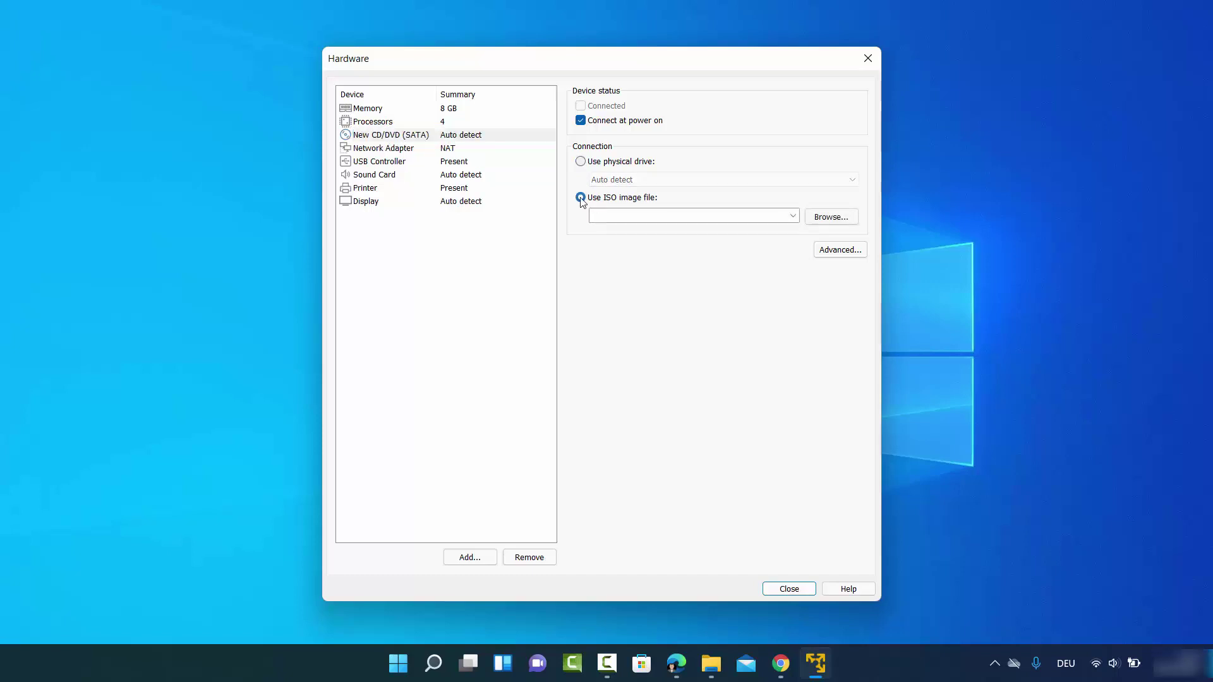
{"action": "left_click", "coordinate": [830, 217]}
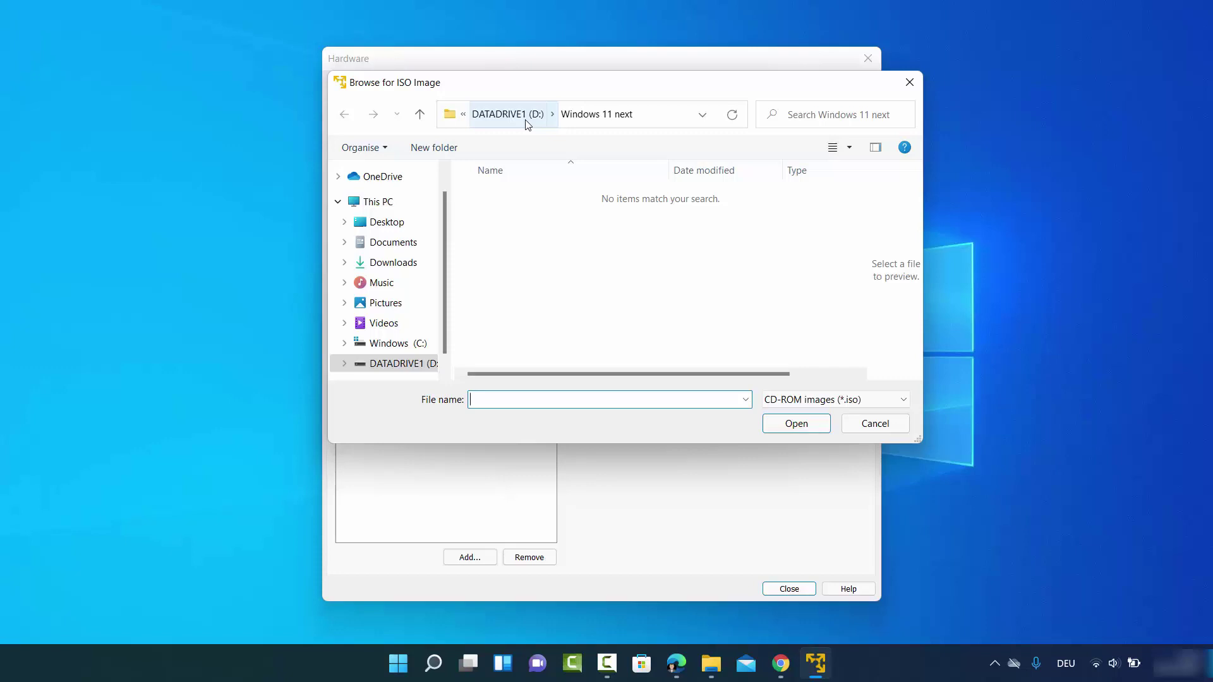
{"action": "left_click", "coordinate": [547, 355]}
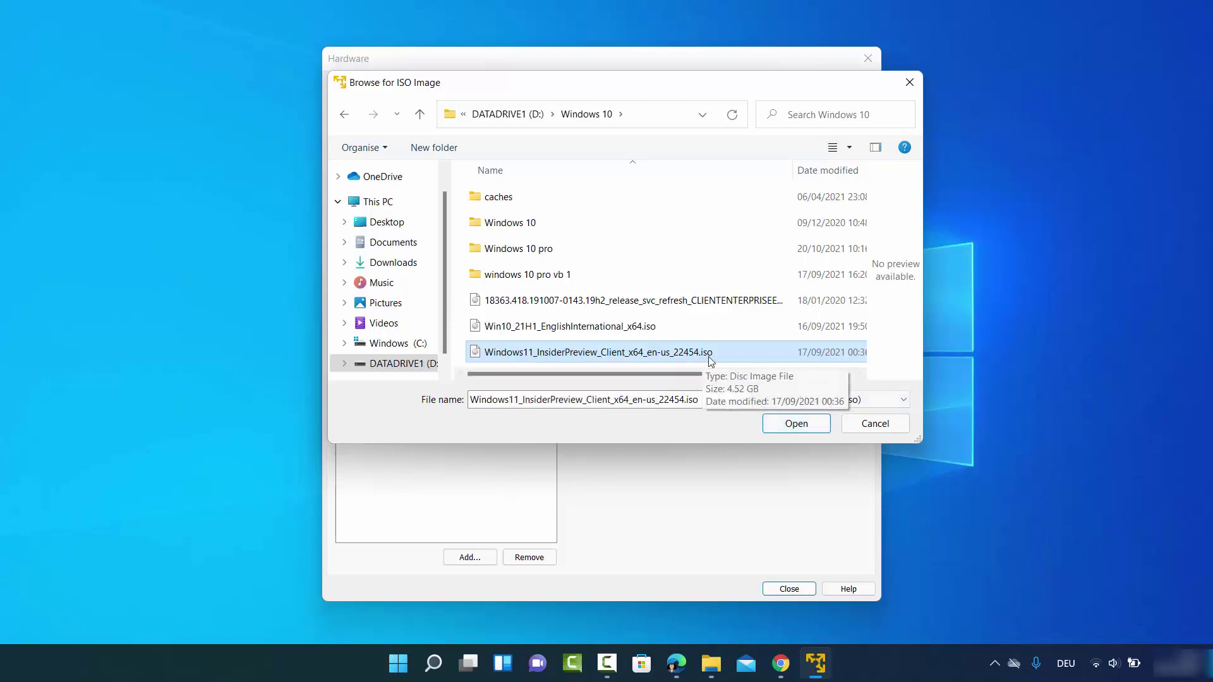
{"action": "left_click", "coordinate": [790, 424]}
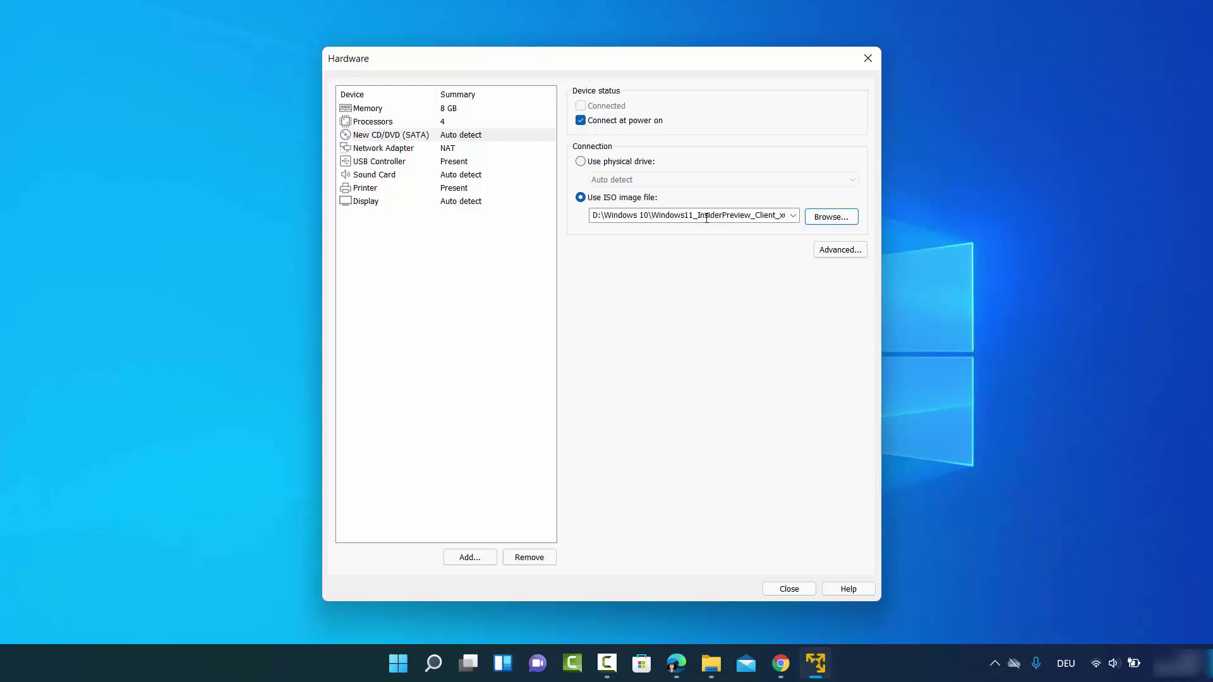
{"action": "left_click", "coordinate": [403, 152]}
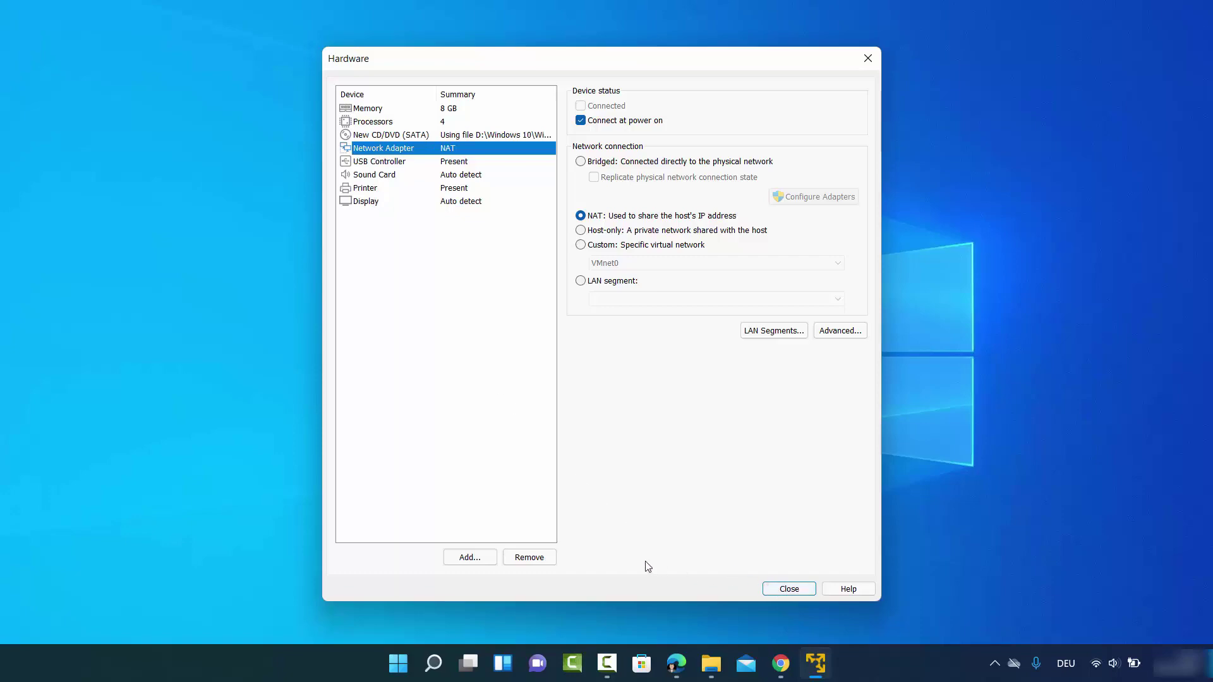
Close the hardware settings, finish creating the Windows 11 VM, and power it on
{"action": "left_click", "coordinate": [776, 590]}
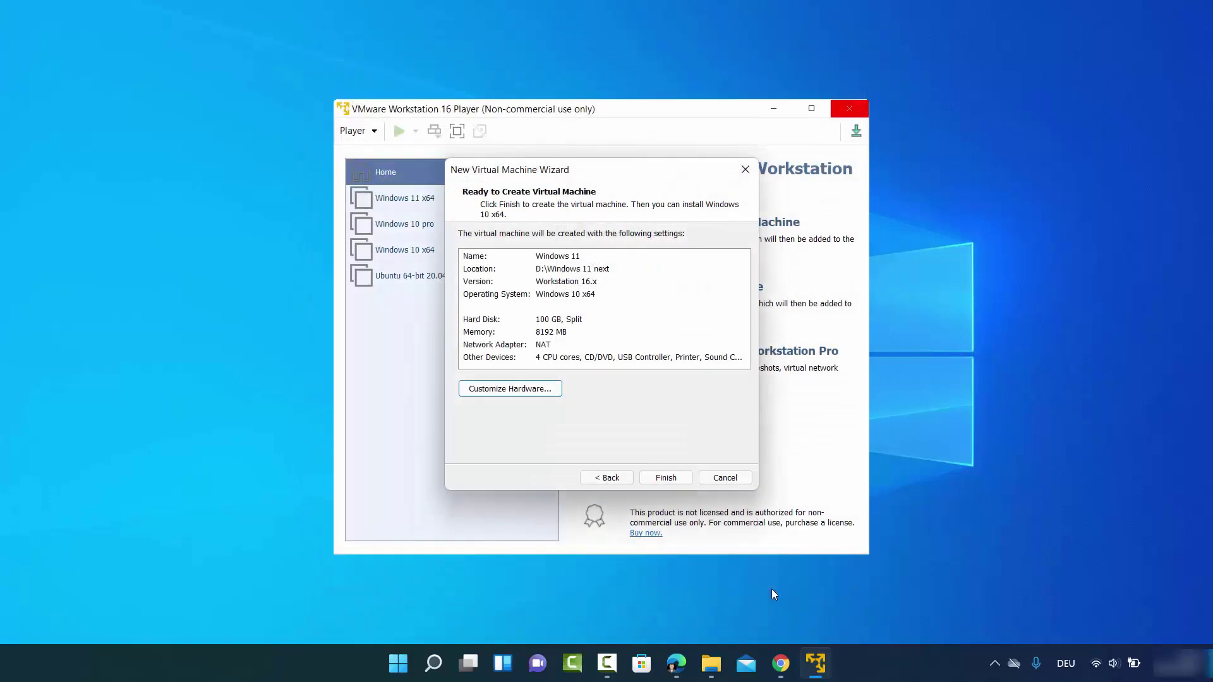
{"action": "left_click", "coordinate": [681, 479]}
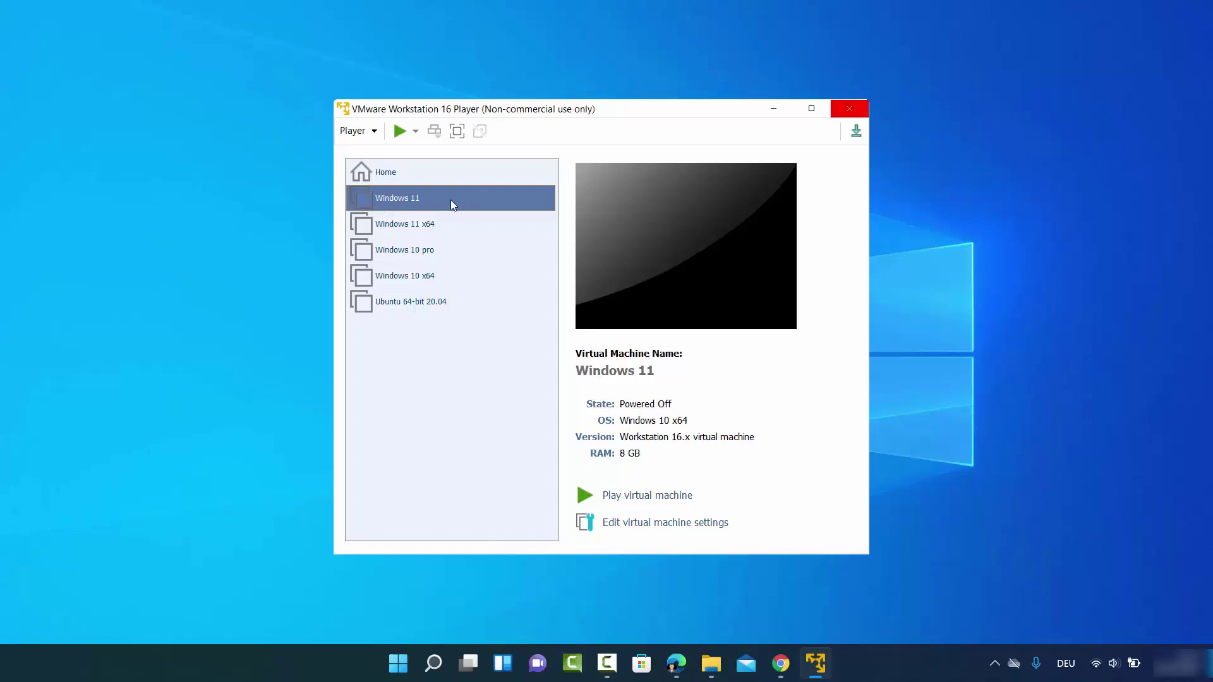
{"action": "left_click", "coordinate": [645, 496]}
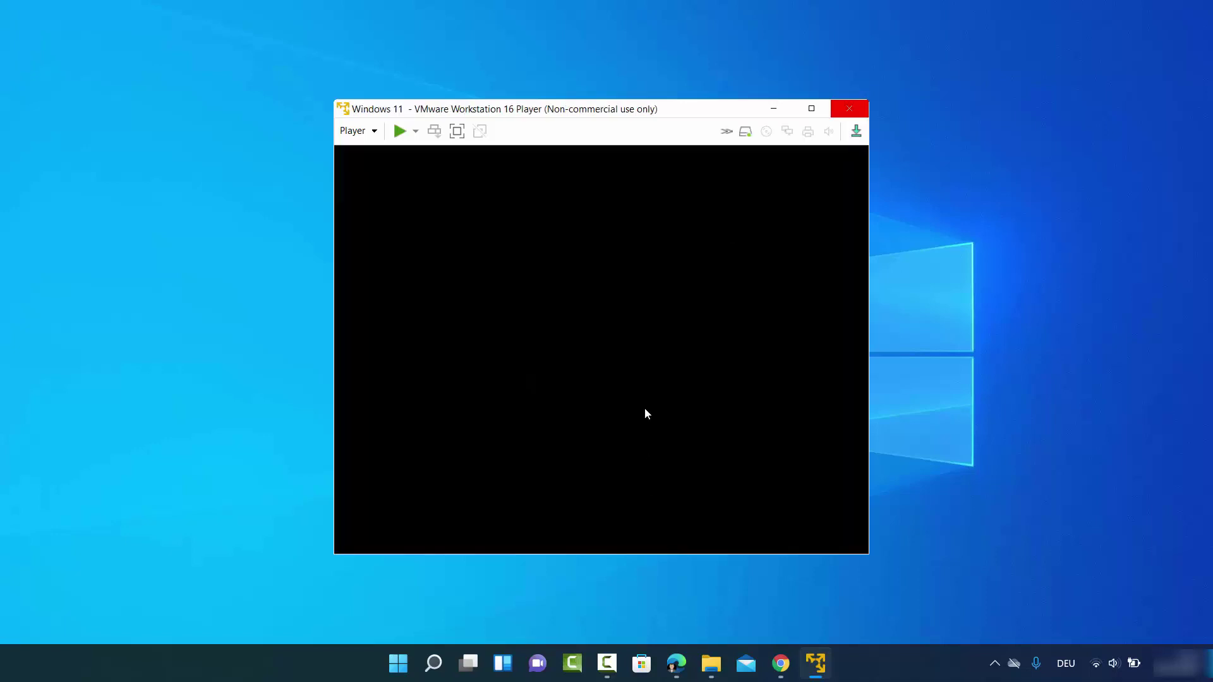
Press a key in the VM console at the CD/DVD prompt to boot from the Windows 11 ISO
{"action": "left_click", "coordinate": [633, 200]}
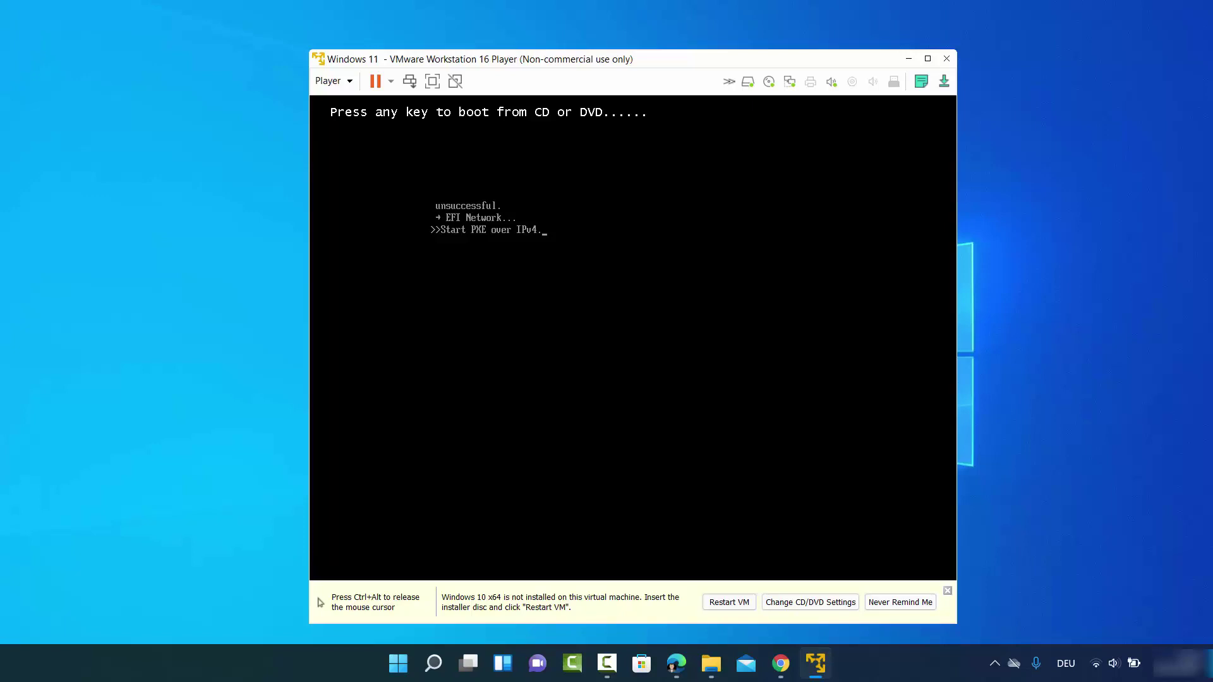
{"action": "key", "text": "Return"}
{"action": "key", "text": "ctrl+alt"}
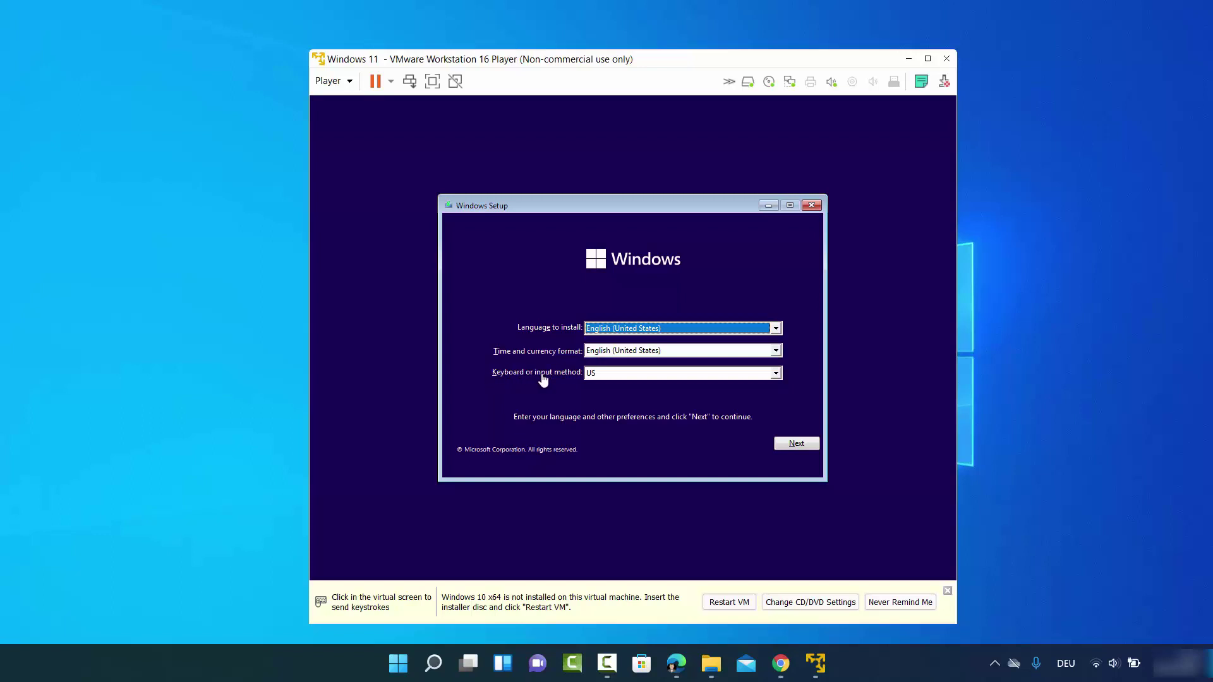
Choose German as the Windows Setup keyboard layout and continue to the product key page
{"action": "left_click", "coordinate": [604, 377]}
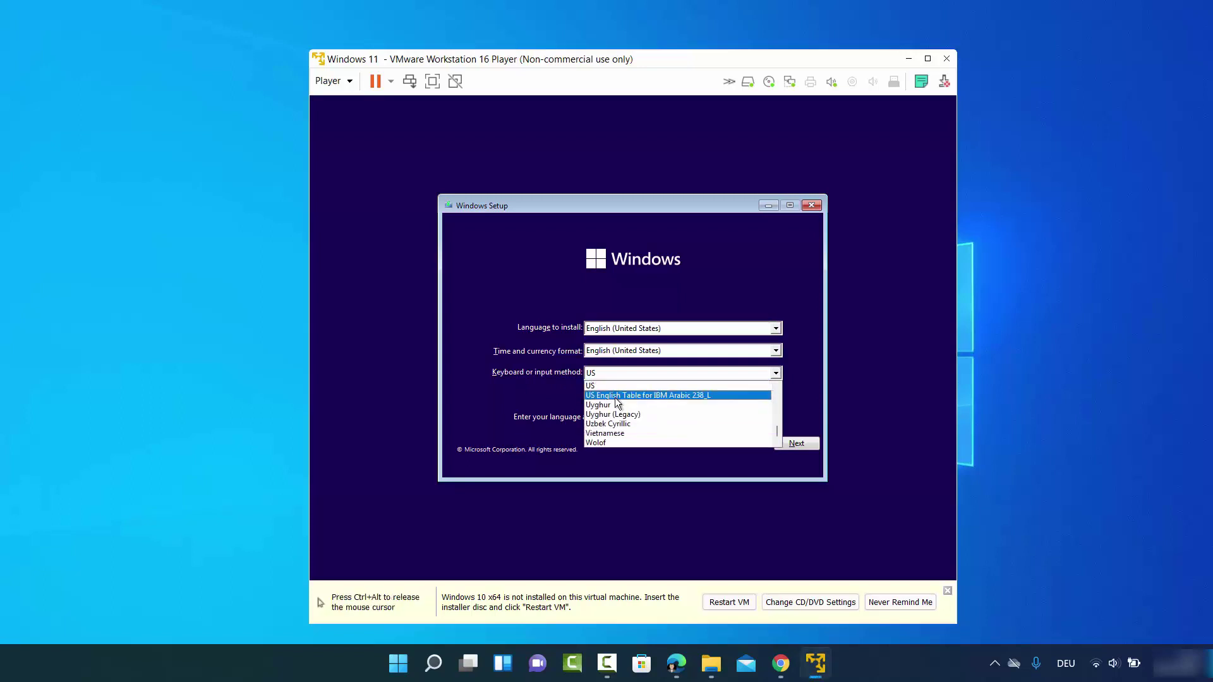
{"action": "scroll", "coordinate": [615, 397], "scroll_direction": "up", "scroll_amount": 20}
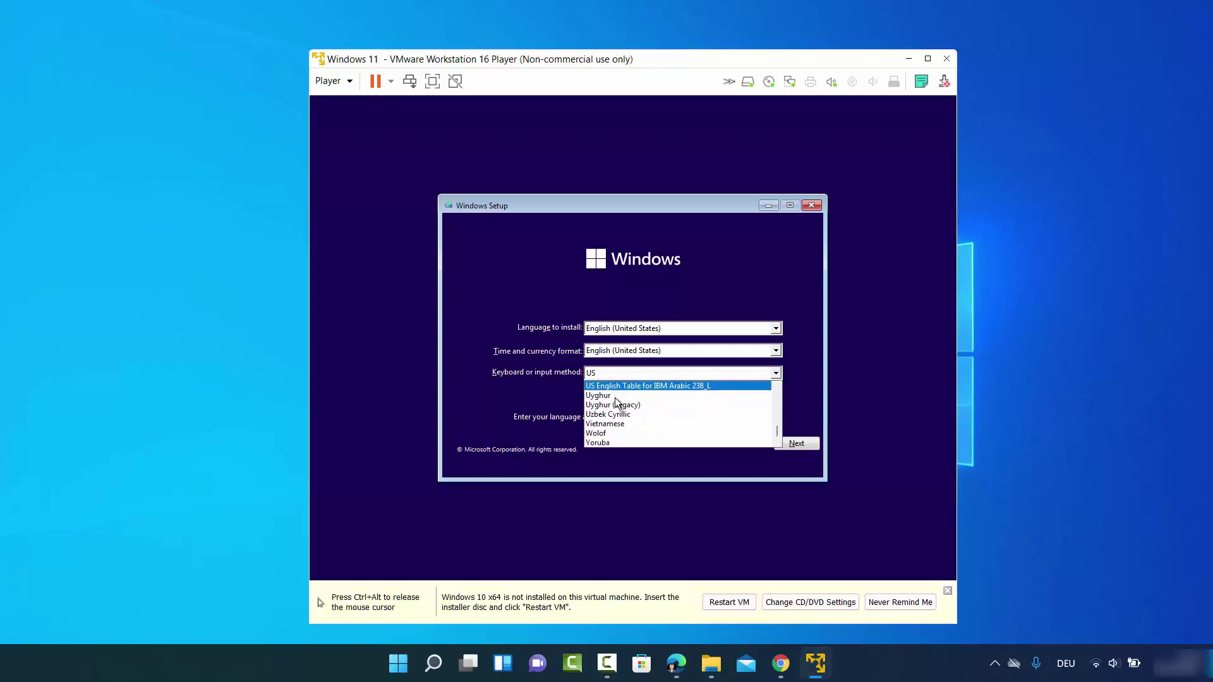
{"action": "key", "text": "g"}
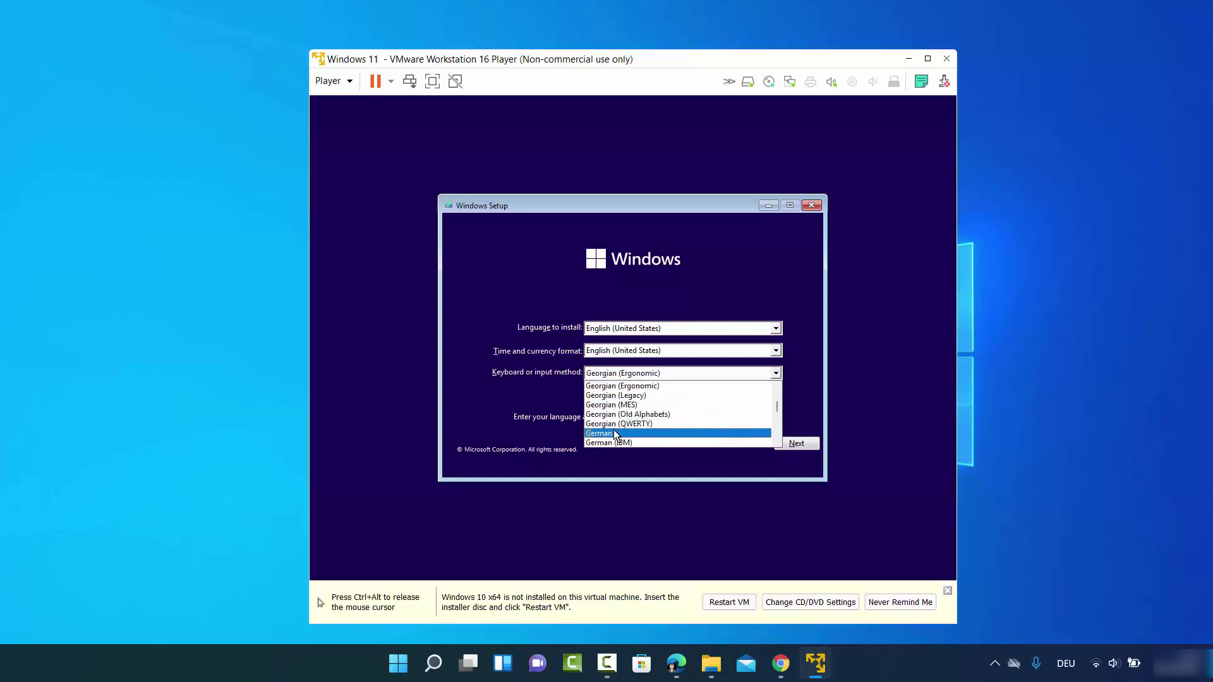
{"action": "left_click", "coordinate": [613, 432]}
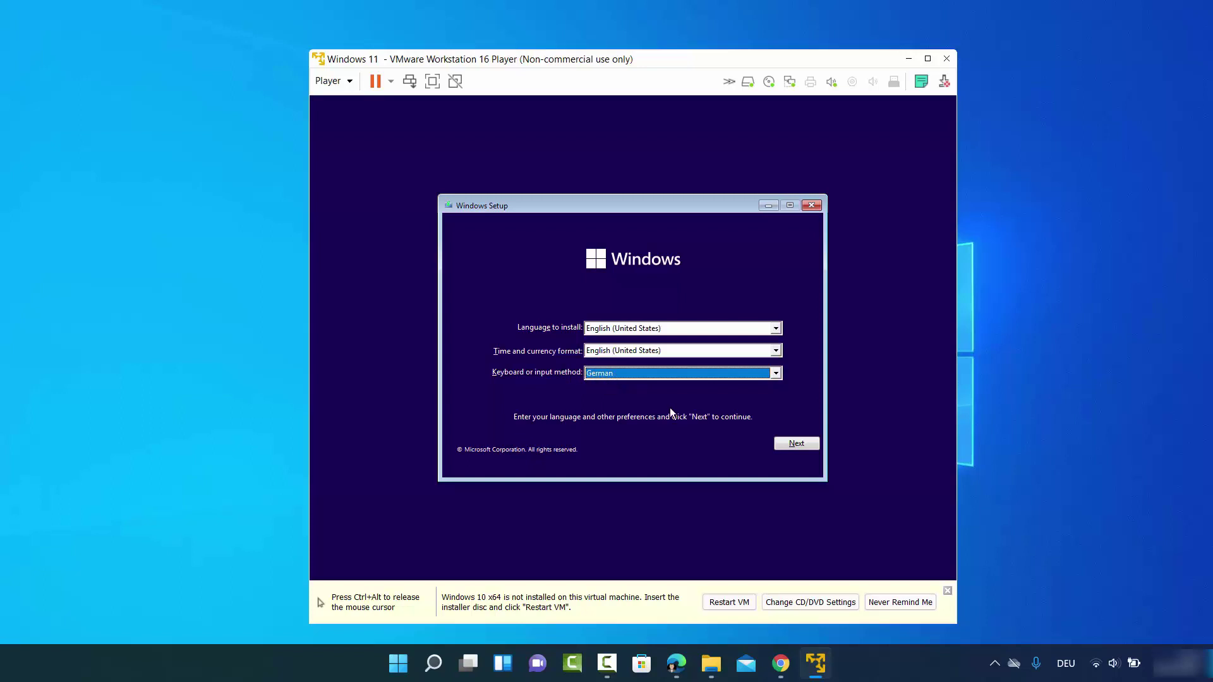
{"action": "left_click", "coordinate": [797, 443]}
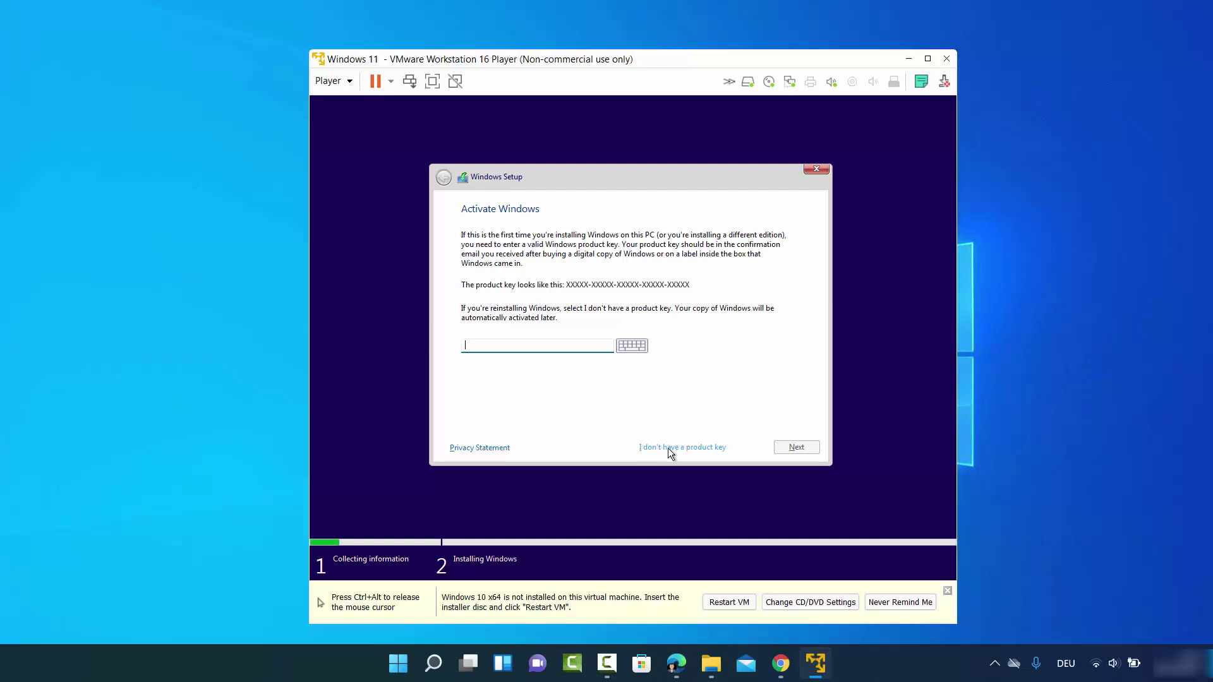
Continue without a product key and pick Windows 11 Pro from the edition list
{"action": "left_click", "coordinate": [669, 448]}
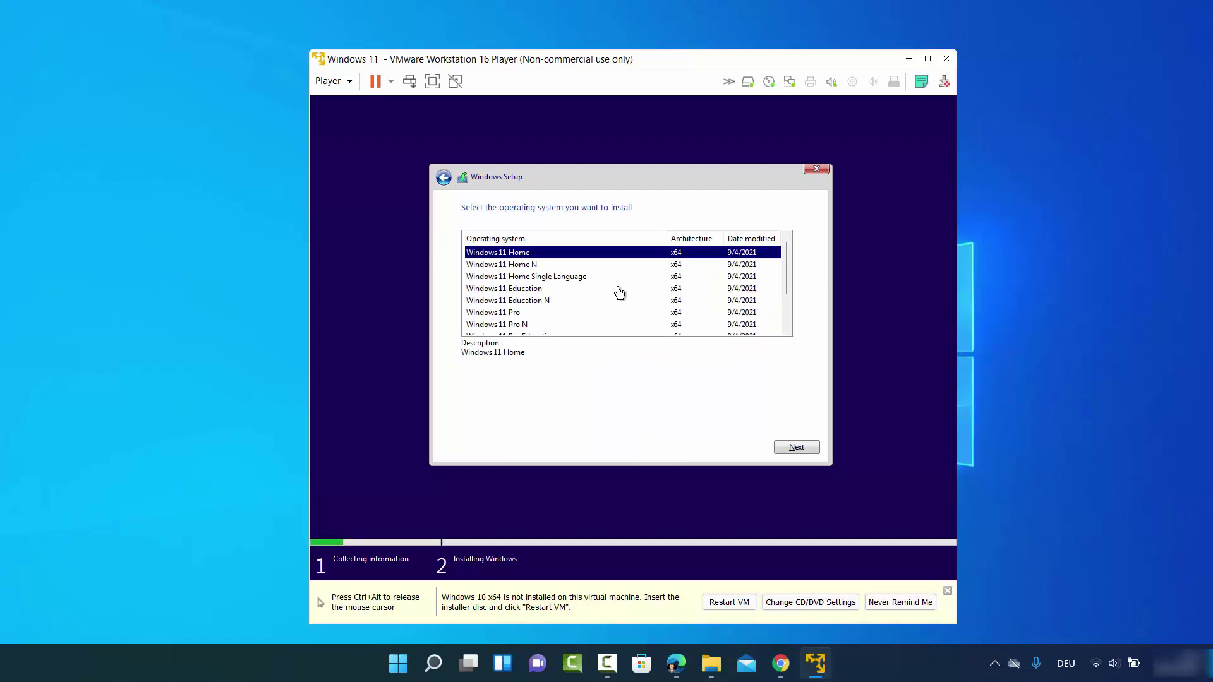
{"action": "left_click", "coordinate": [518, 316]}
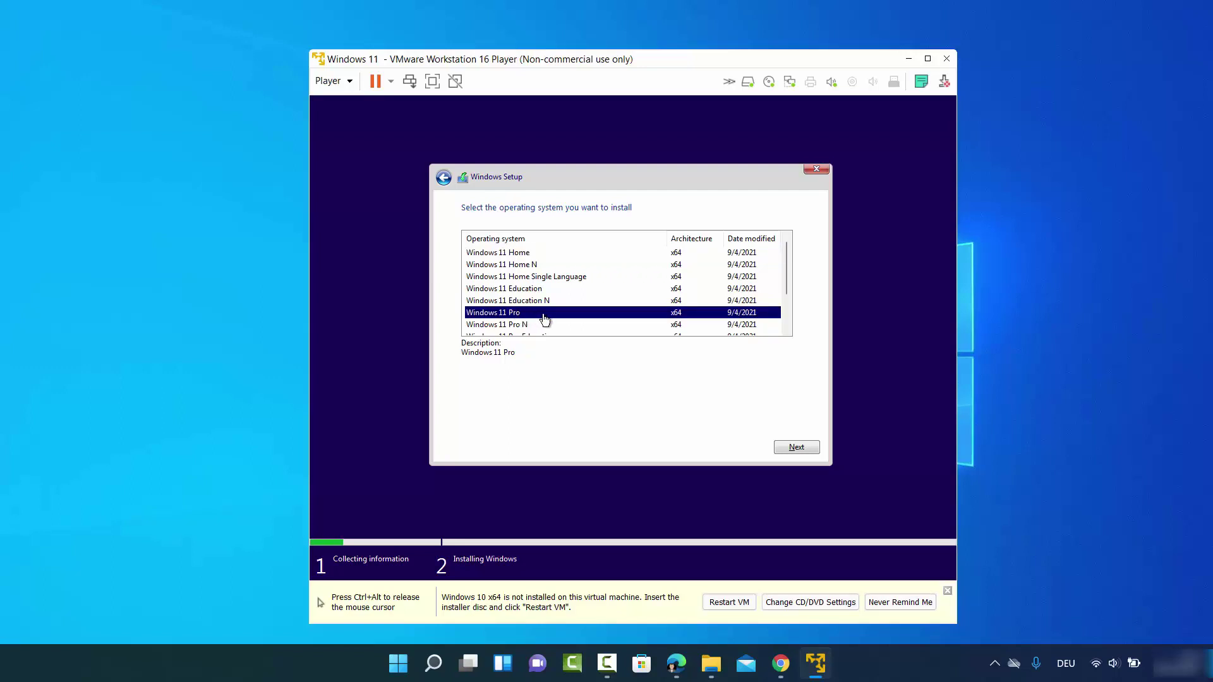
{"action": "scroll", "coordinate": [575, 298], "scroll_direction": "down", "scroll_amount": 1}
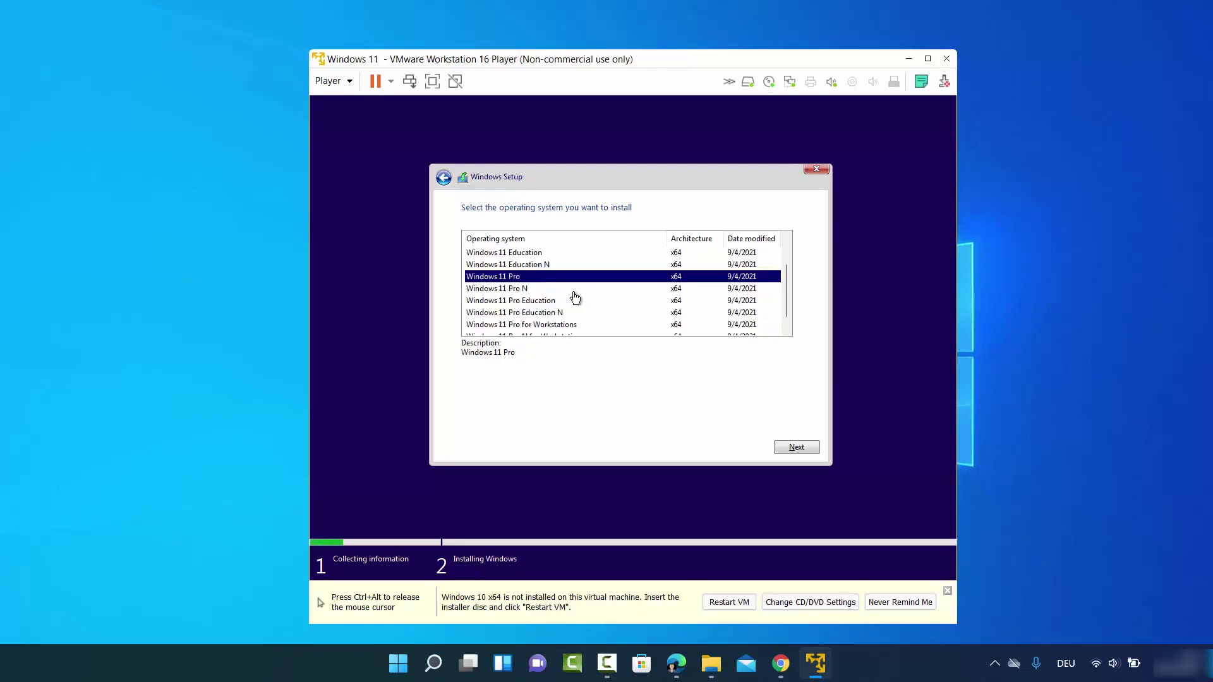
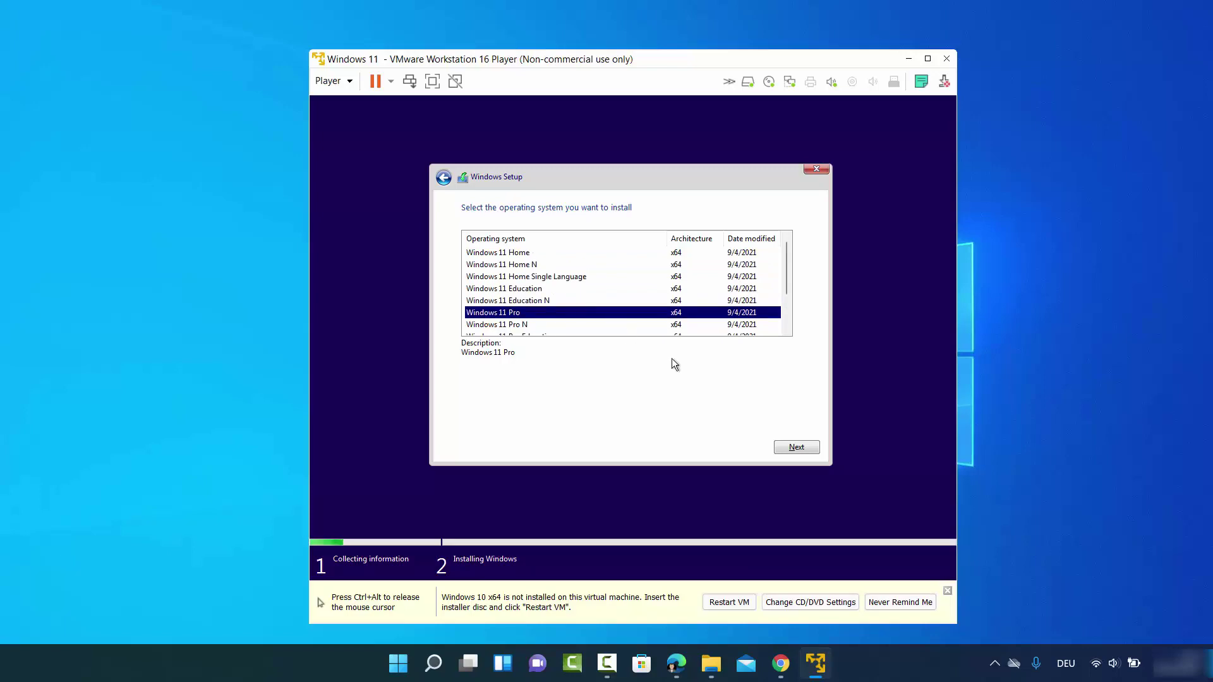
Try installing Windows 11 Pro, quit setup at the 'can't run Windows 11' block, and shut down the VM
{"action": "left_click", "coordinate": [791, 445]}
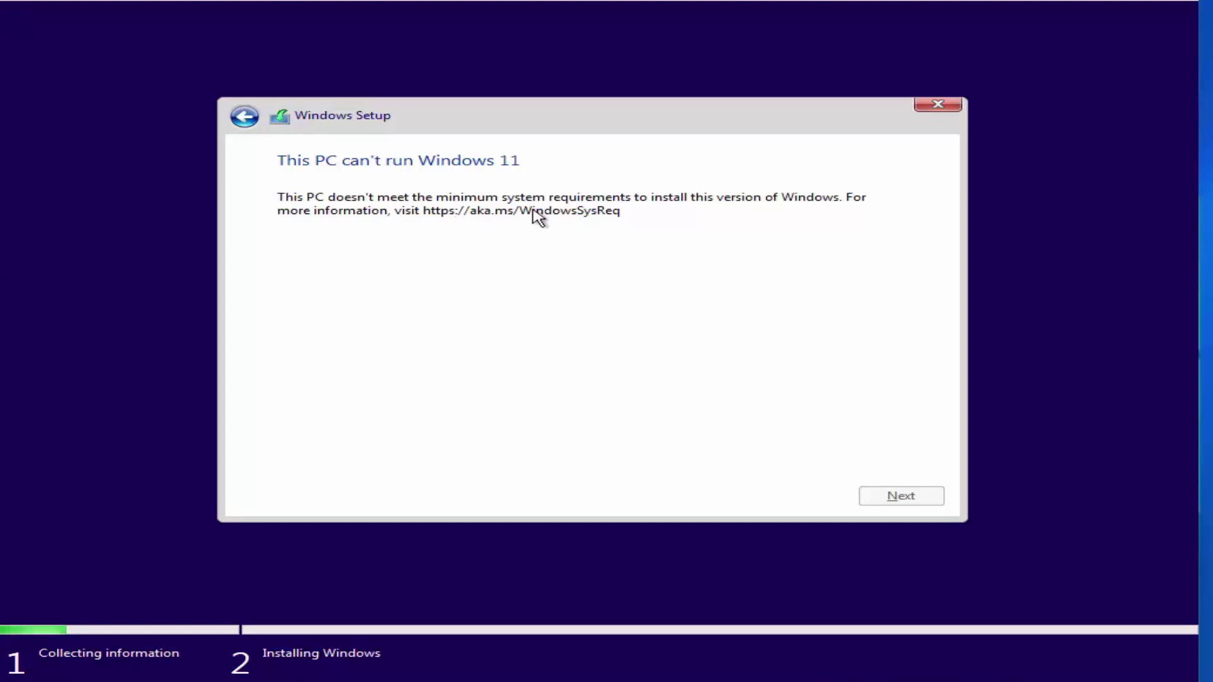
{"action": "left_click", "coordinate": [945, 111]}
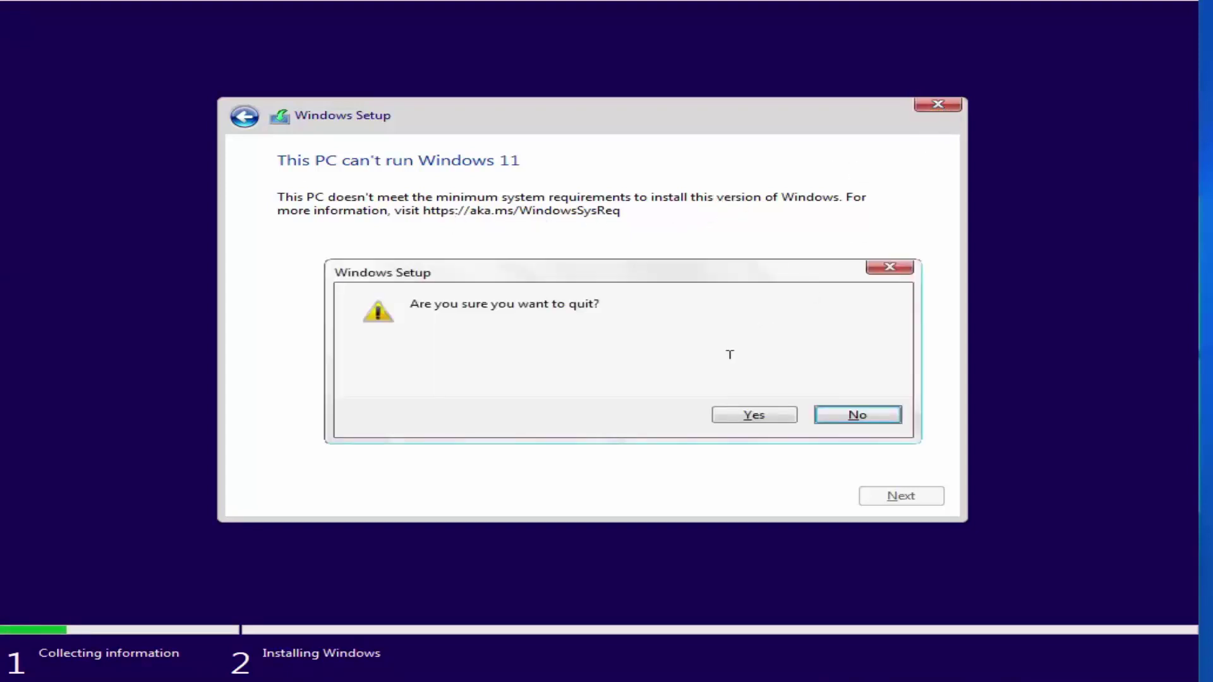
{"action": "left_click", "coordinate": [726, 410]}
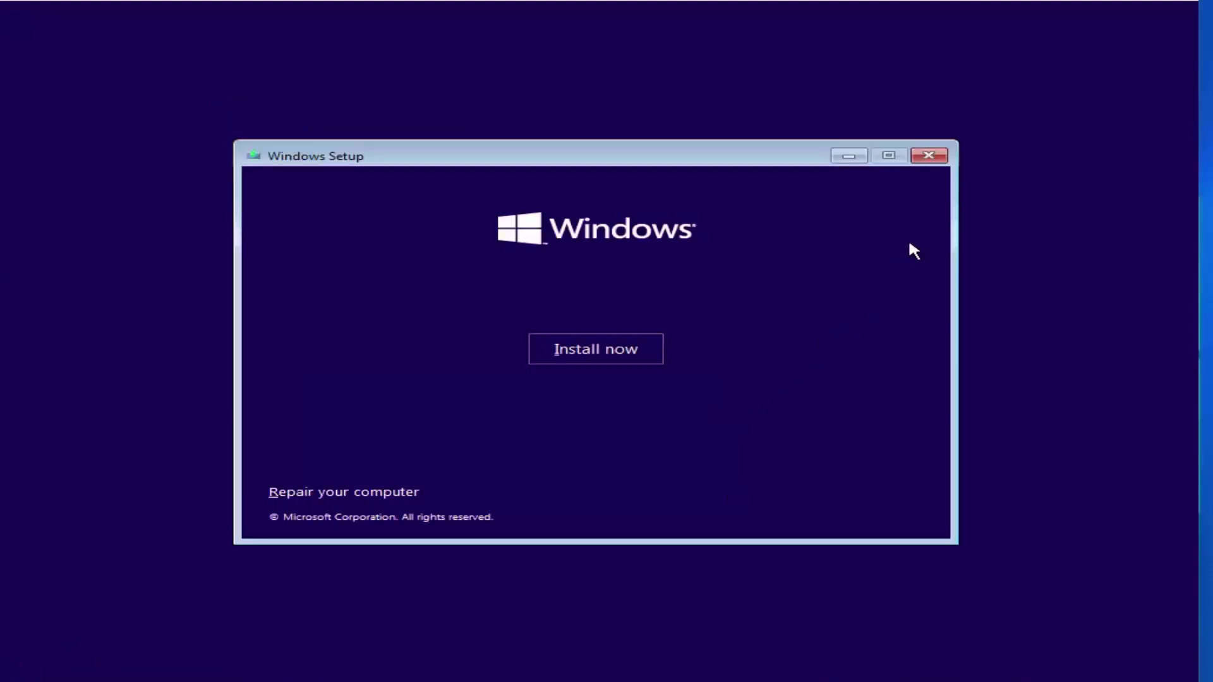
{"action": "left_click", "coordinate": [1121, 10]}
Power off and restart the VM, then open a Command Prompt over Setup with Shift+F10
{"action": "left_click", "coordinate": [478, 390]}
{"action": "left_click", "coordinate": [646, 496]}
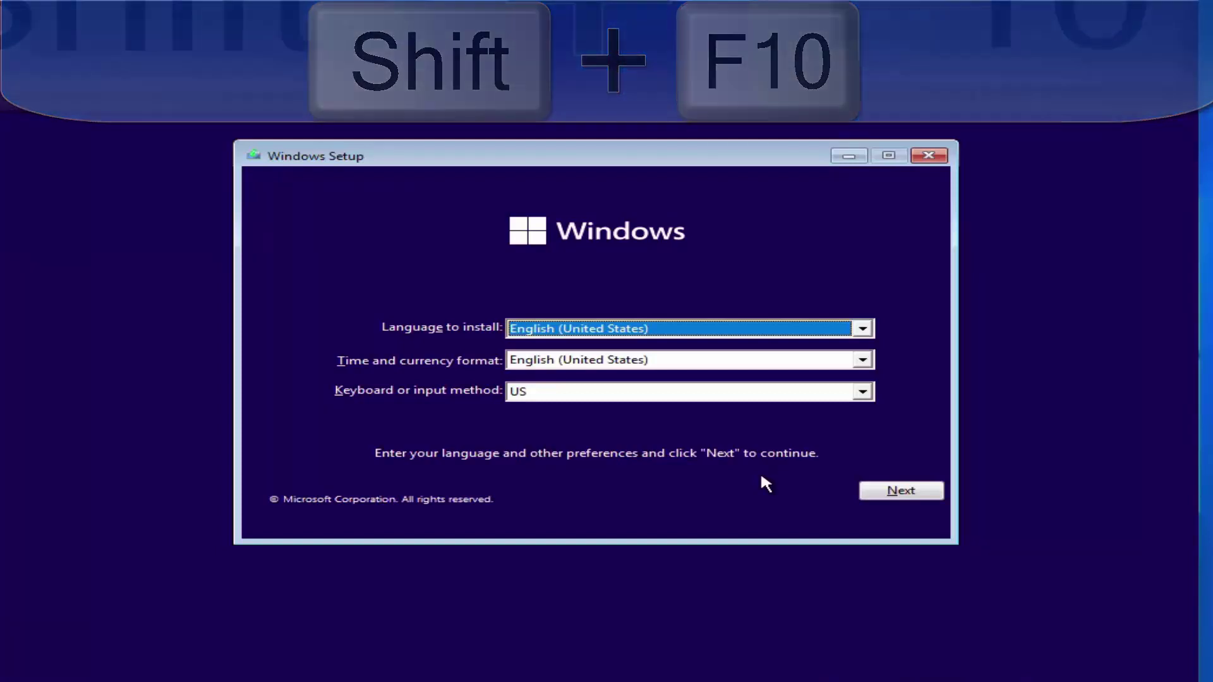
{"action": "key", "text": "shift+F10"}
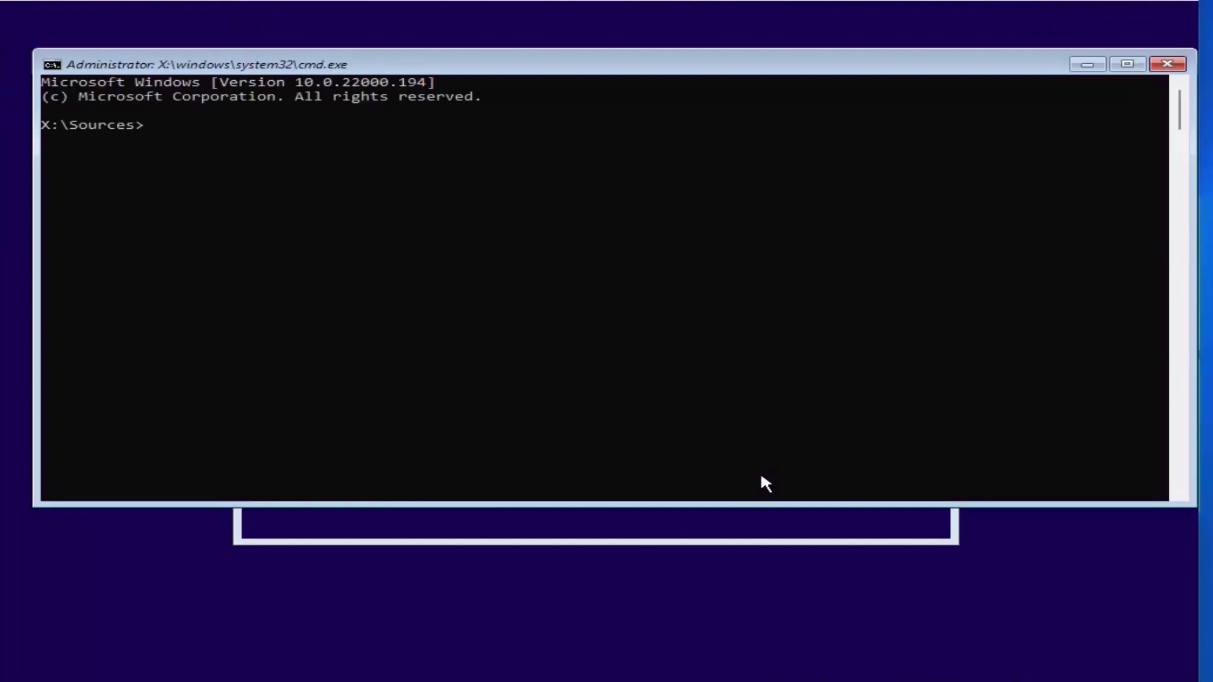
Run regedit from the setup environment's Command Prompt
{"action": "left_click", "coordinate": [215, 125]}
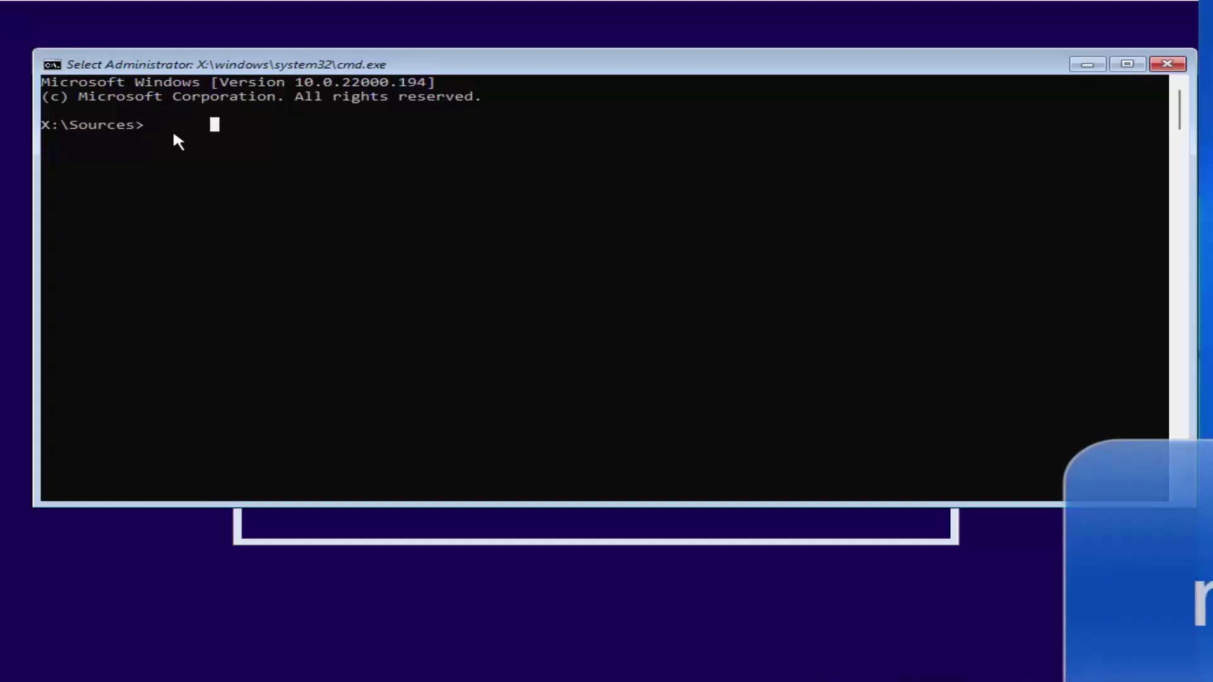
{"action": "type", "text": "reg"}
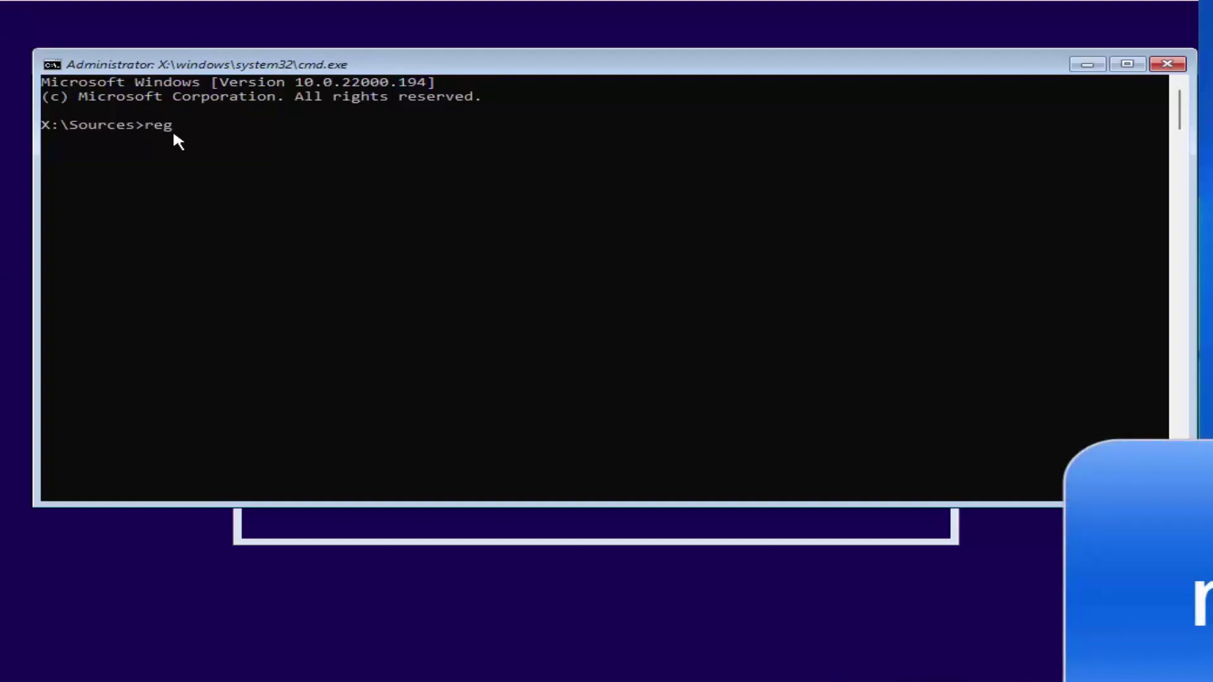
{"action": "type", "text": "edit"}
{"action": "key", "text": "Return"}
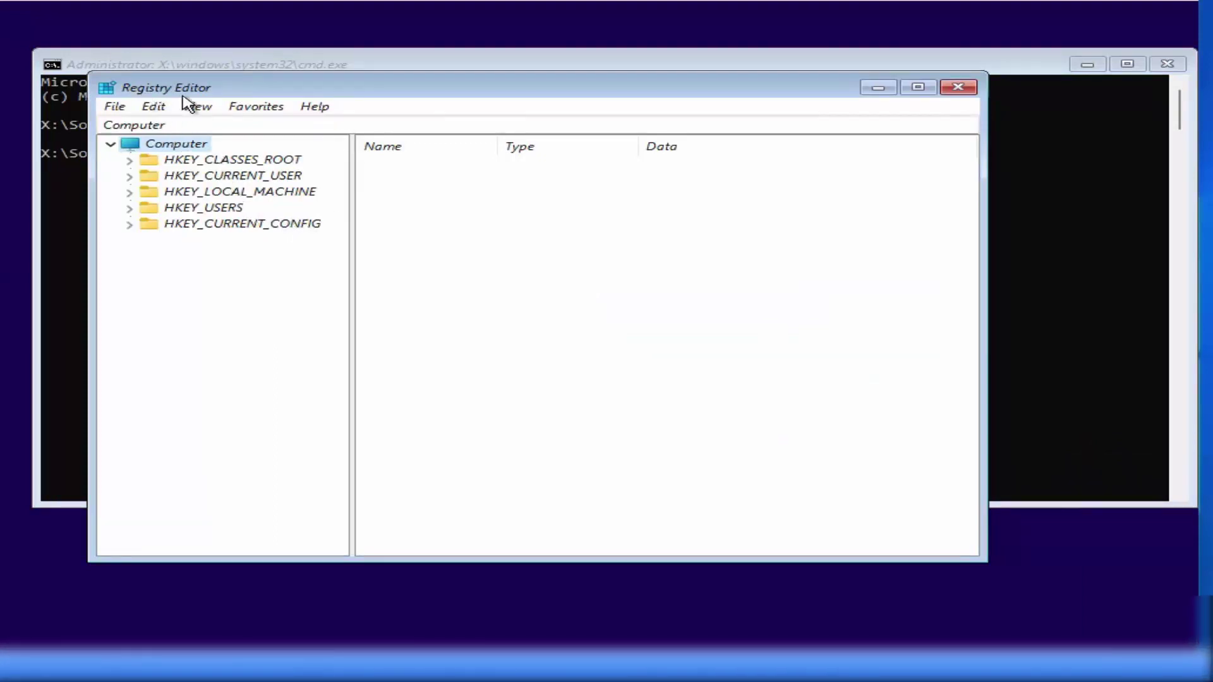
Expand HKEY_LOCAL_MACHINE > SYSTEM > Setup in the registry tree
{"action": "left_click", "coordinate": [172, 196]}
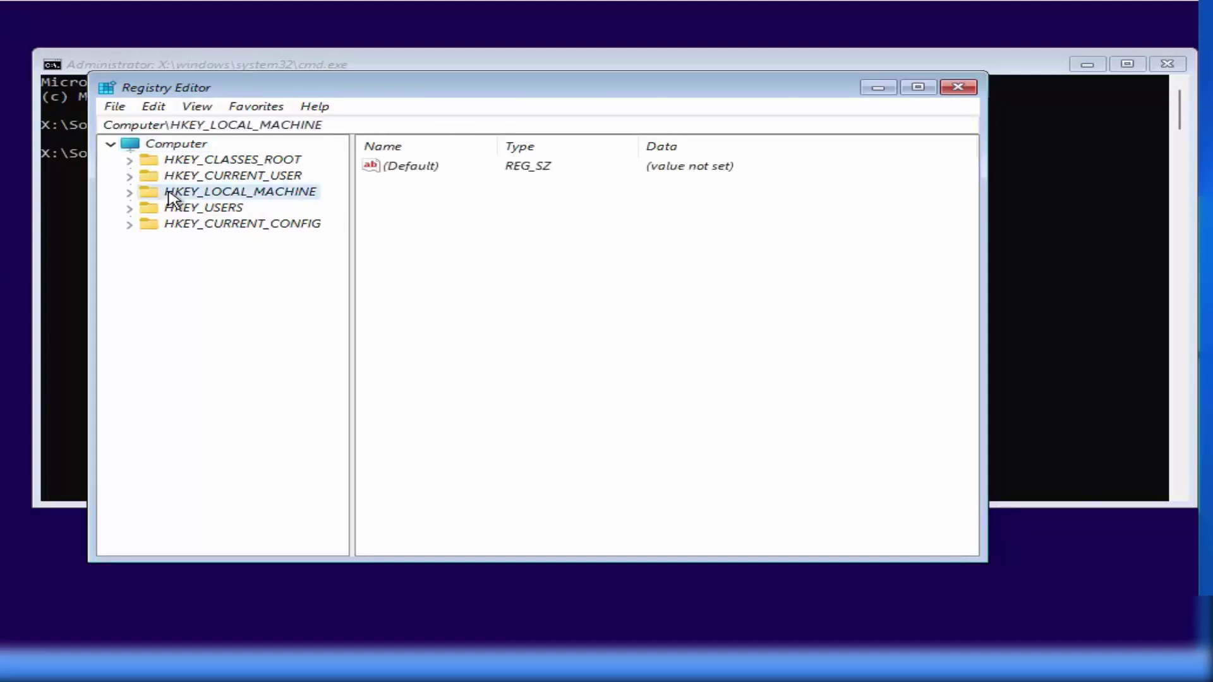
{"action": "left_click", "coordinate": [129, 195]}
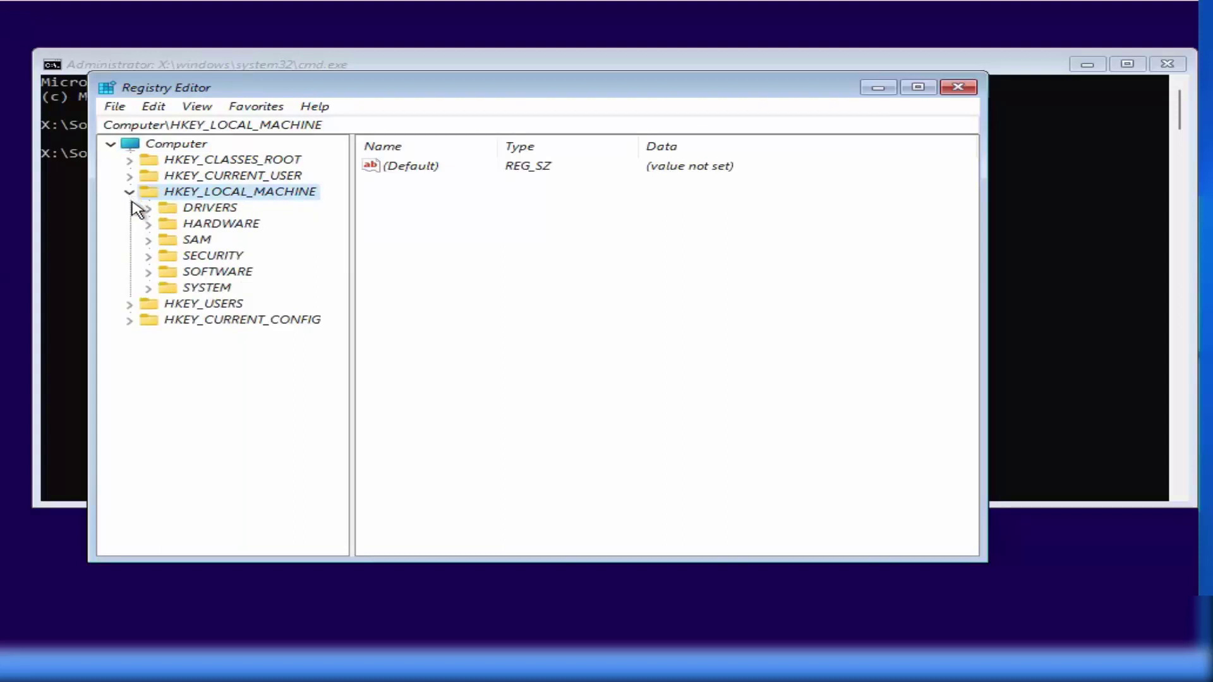
{"action": "left_click", "coordinate": [187, 291]}
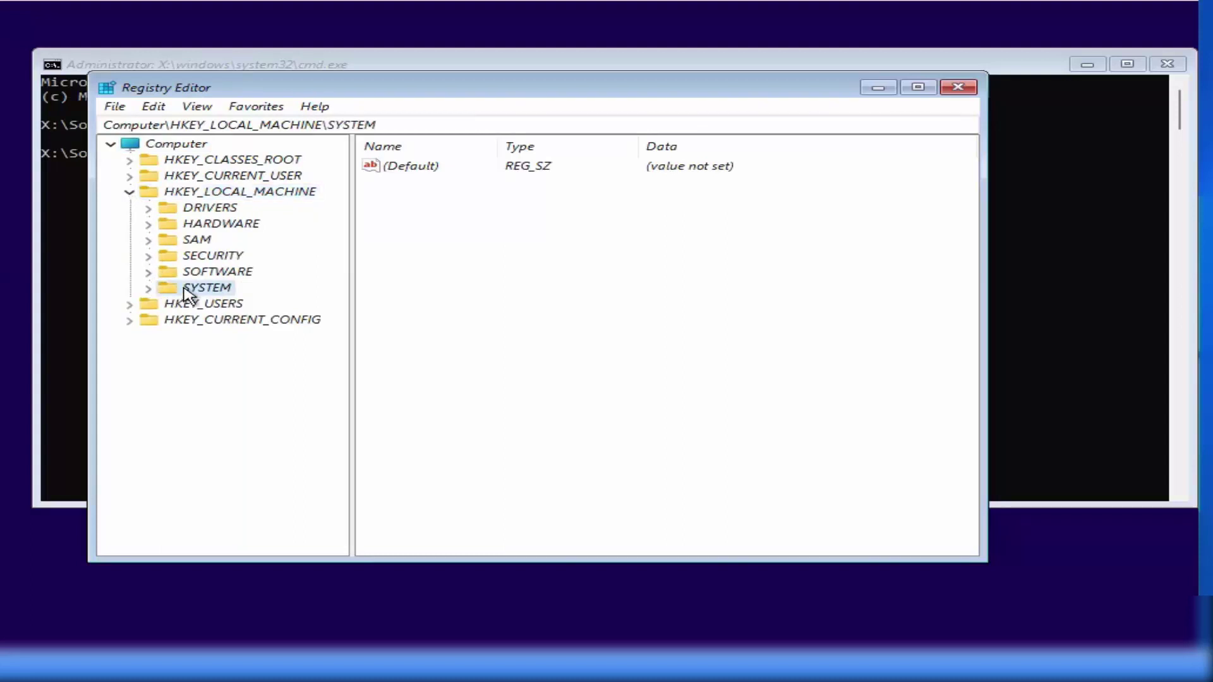
{"action": "left_click", "coordinate": [148, 290]}
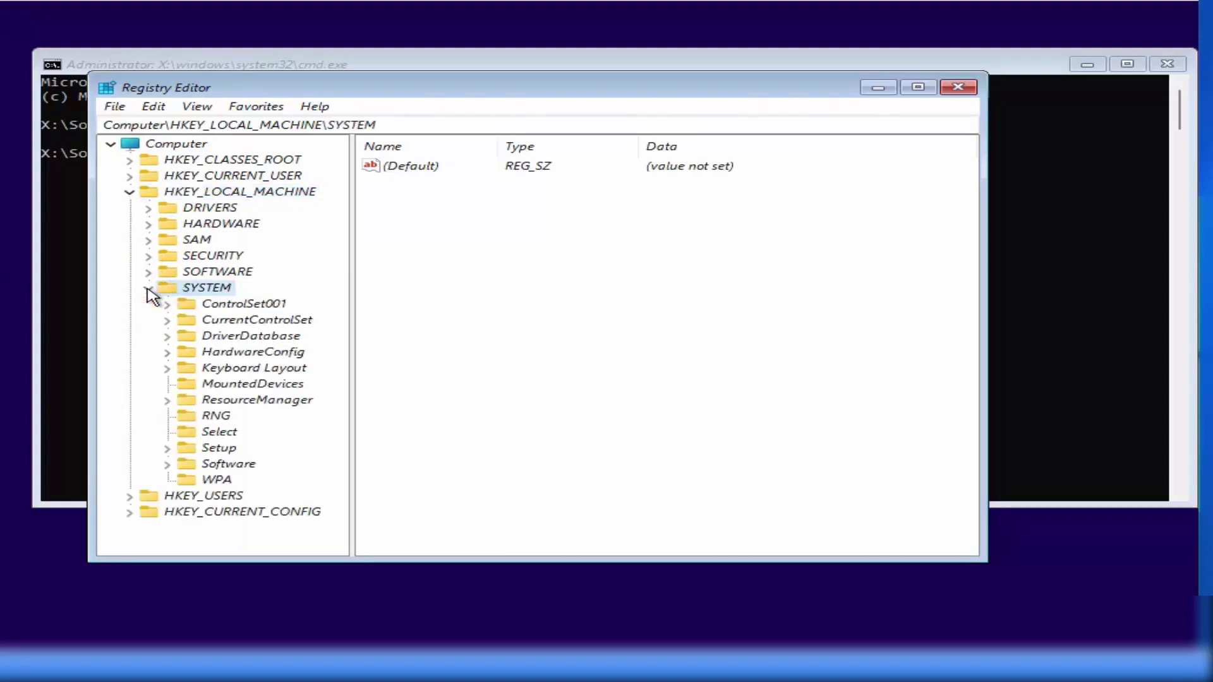
{"action": "left_click", "coordinate": [214, 450]}
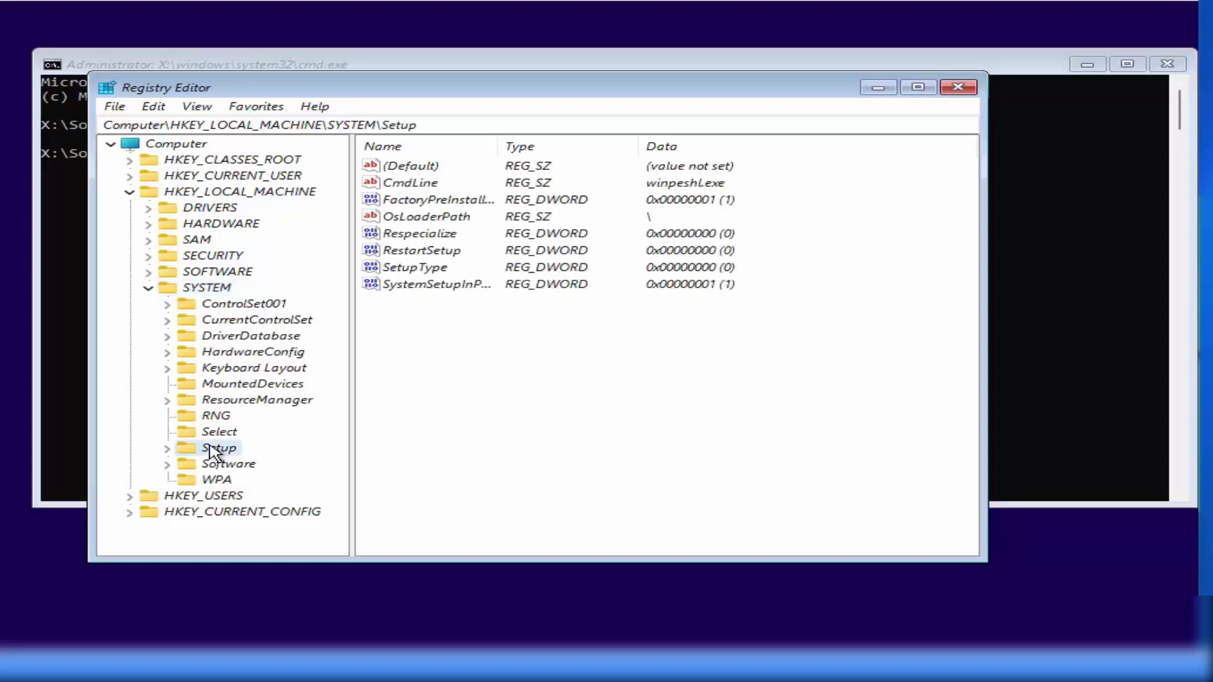
{"action": "left_click", "coordinate": [168, 449]}
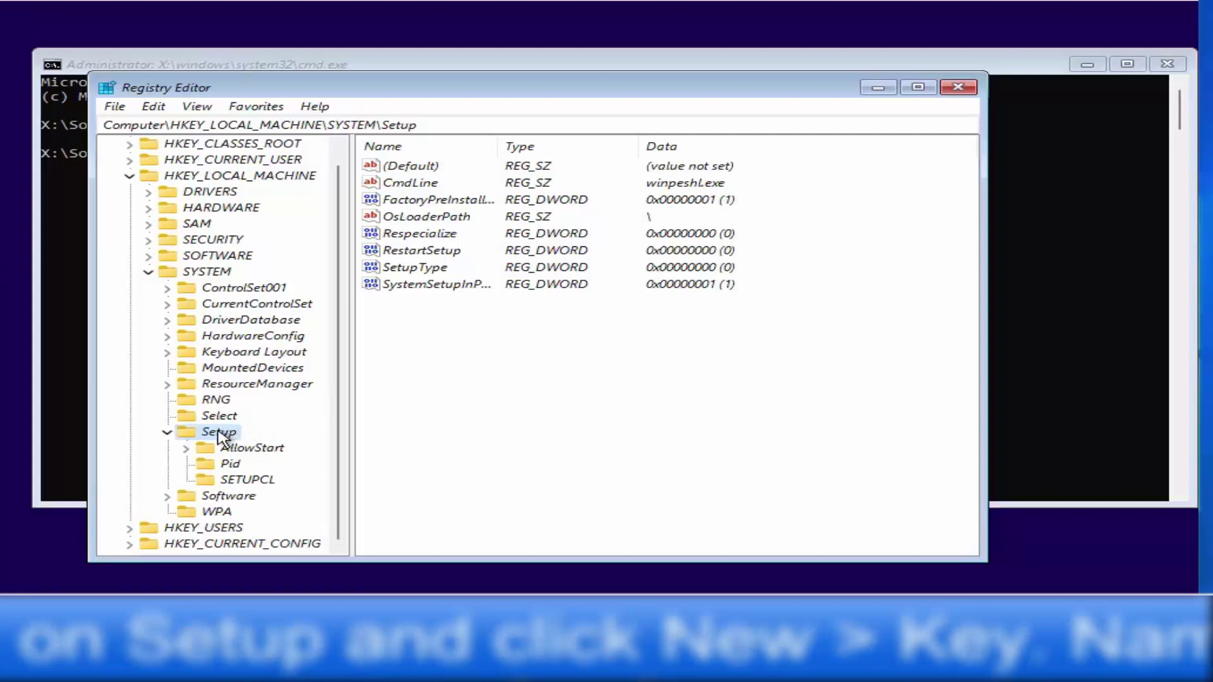
Create a new key named LabConfig under Setup
{"action": "right_click", "coordinate": [219, 436]}
{"action": "mouse_move", "coordinate": [328, 467]}
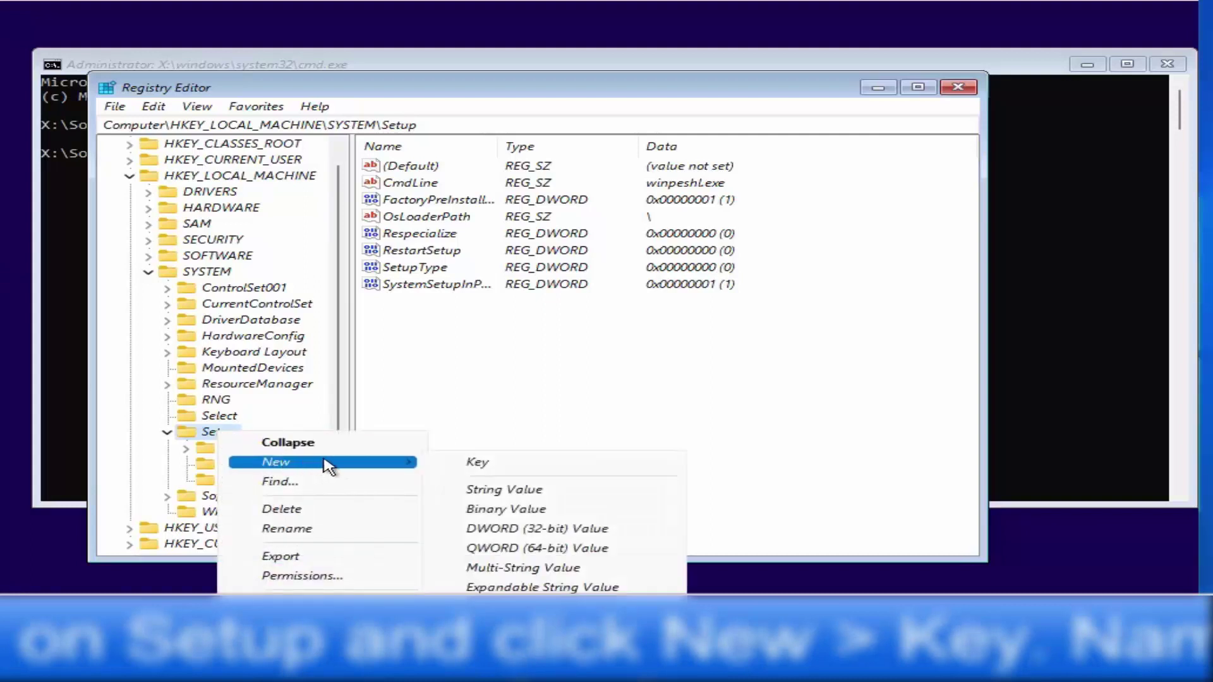
{"action": "left_click", "coordinate": [471, 471]}
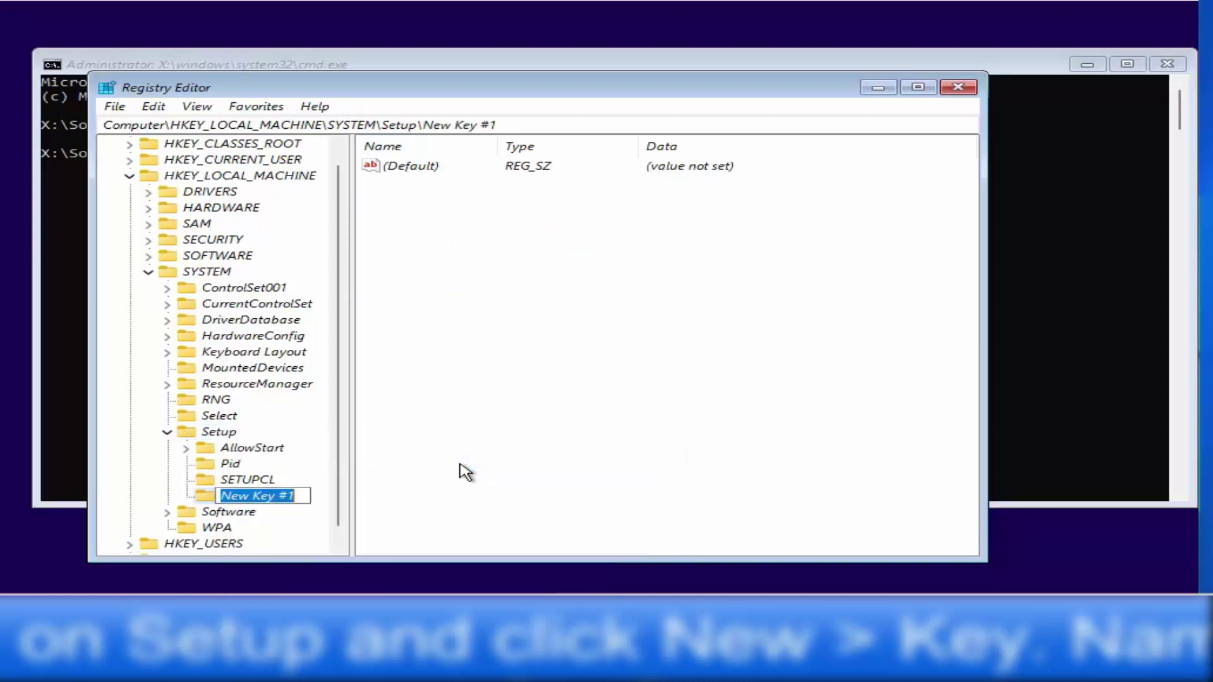
{"action": "key", "text": "BackSpace"}
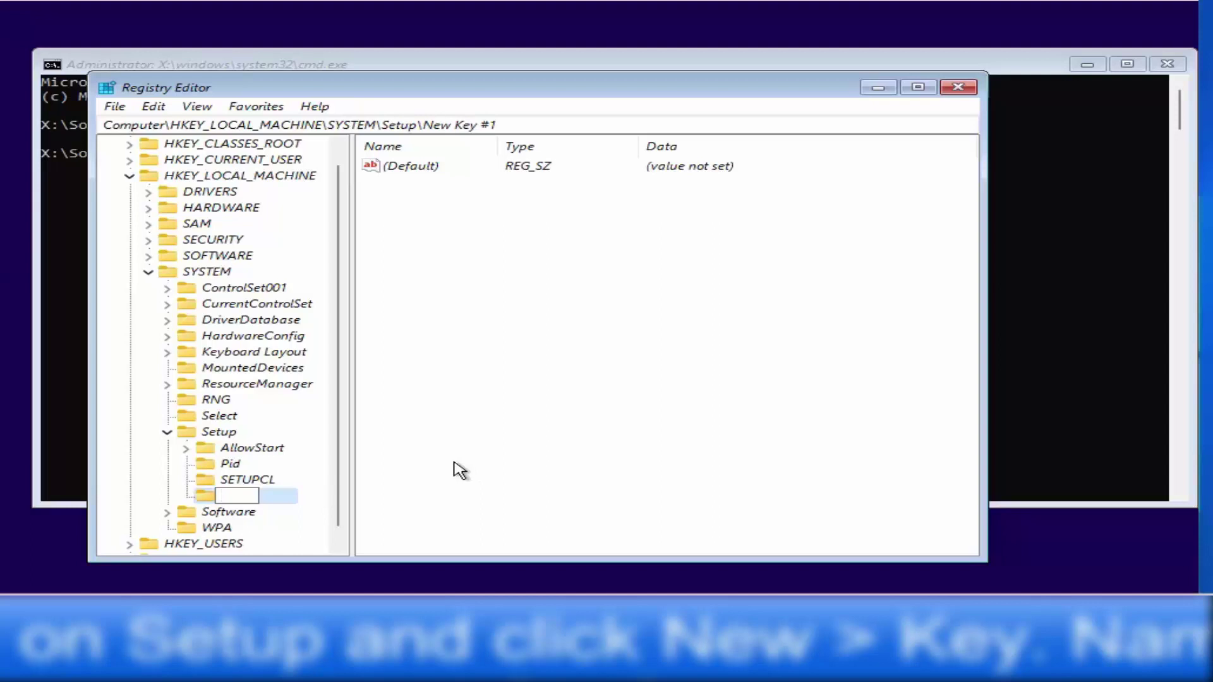
{"action": "type", "text": "LabConfig"}
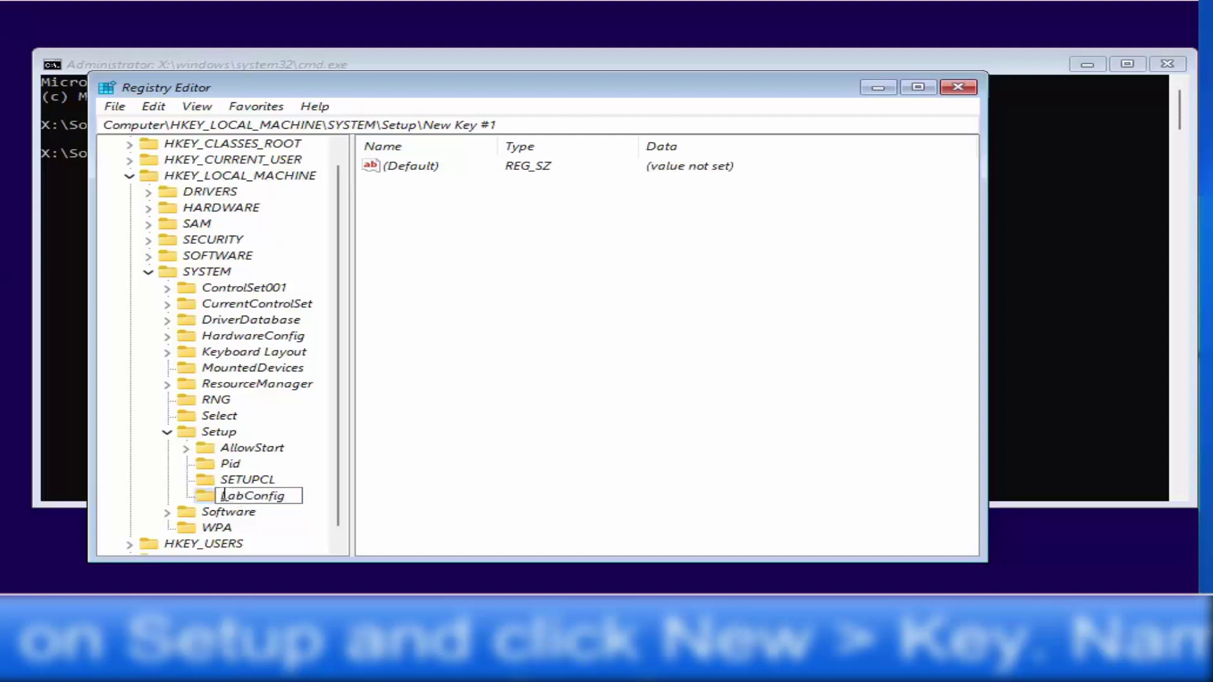
{"action": "left_click_drag", "start_coordinate": [223, 496], "coordinate": [288, 496]}
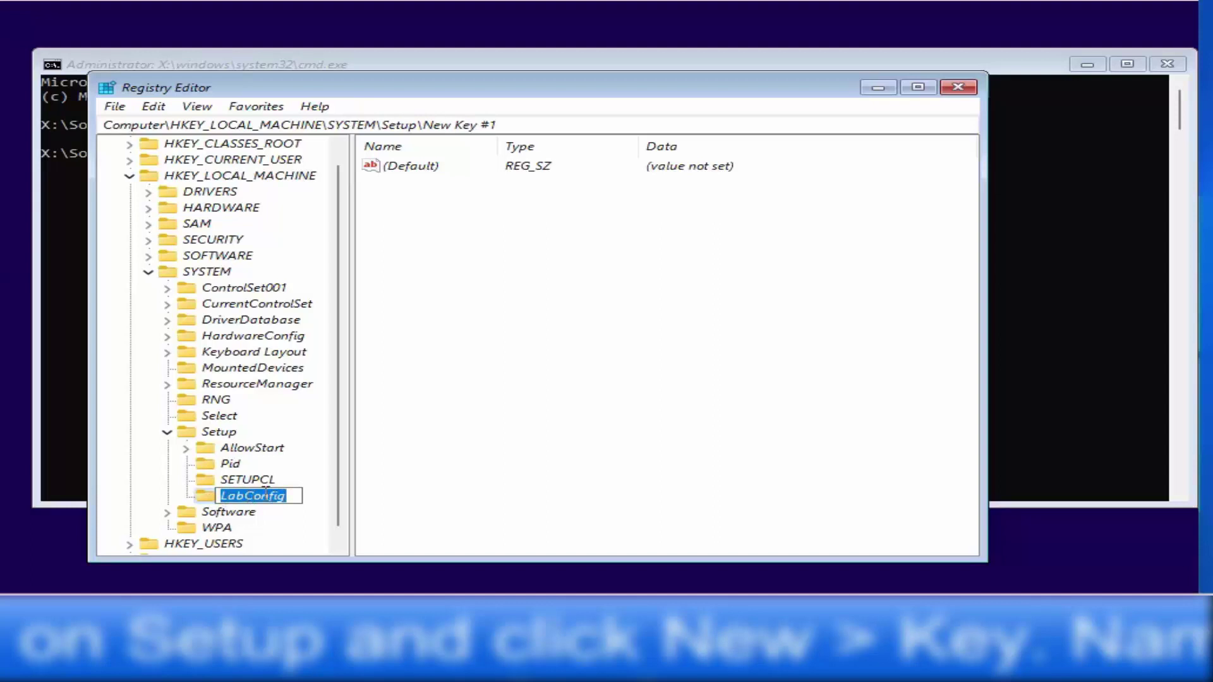
{"action": "left_click", "coordinate": [292, 497]}
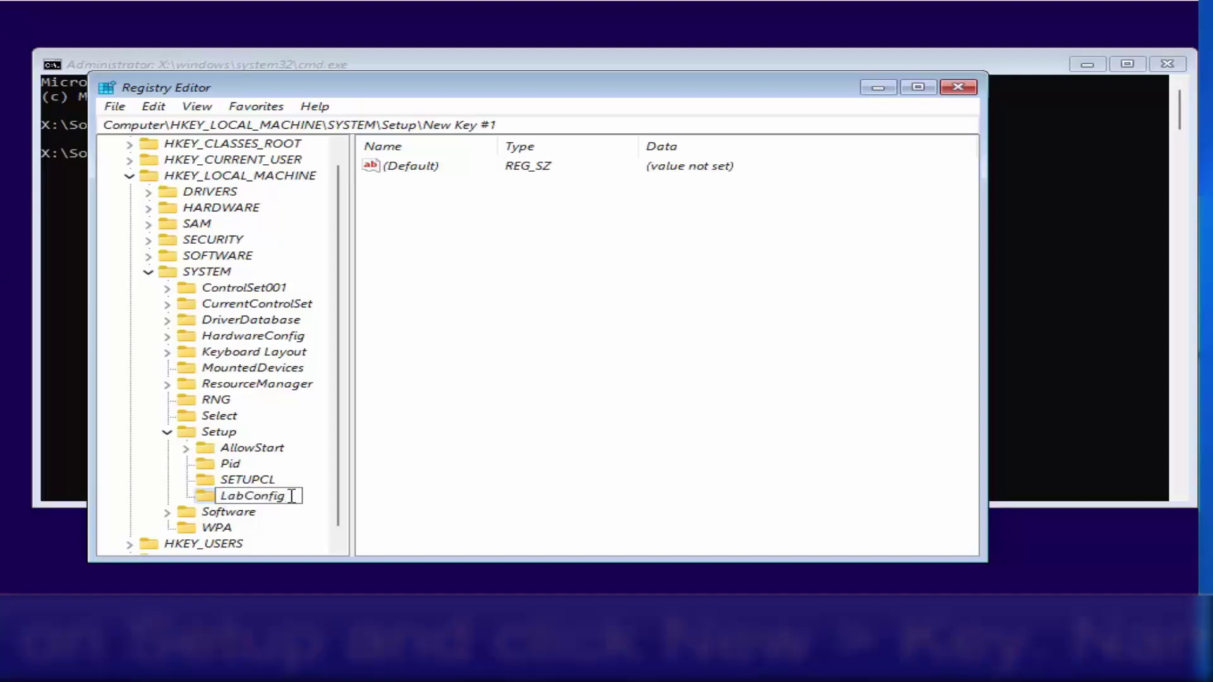
{"action": "key", "text": "Return"}
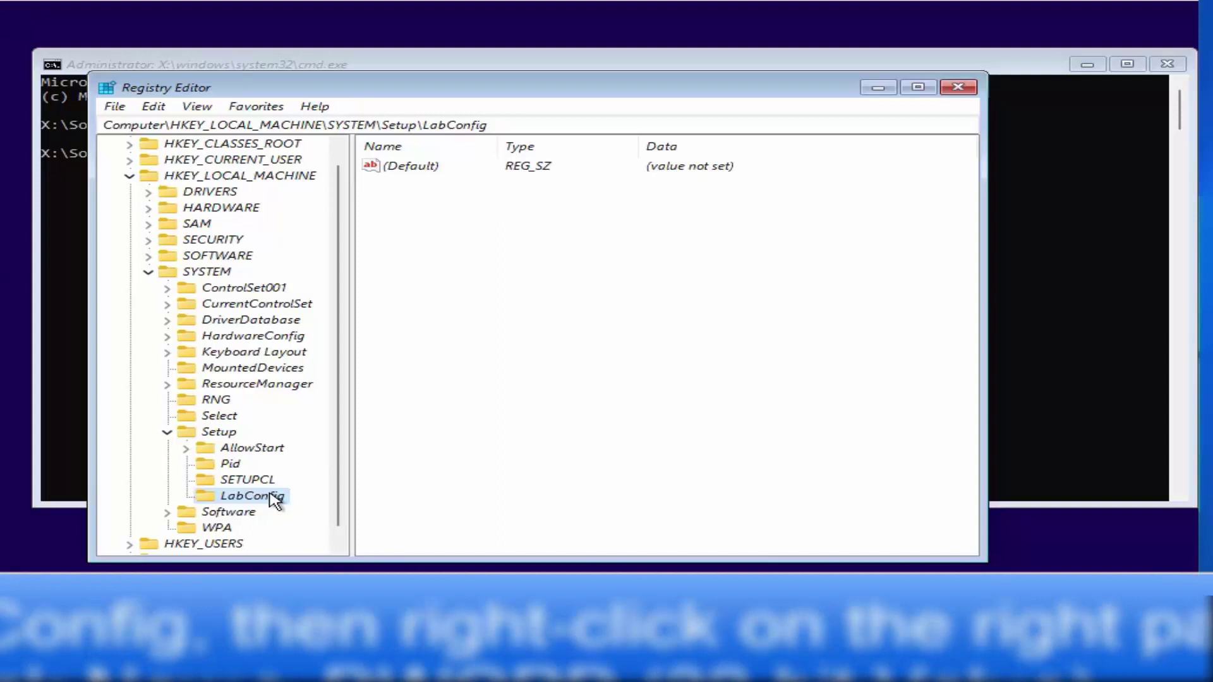
Add a DWORD (32-bit) value named BypassTPMCheck to LabConfig
{"action": "left_click", "coordinate": [498, 248]}
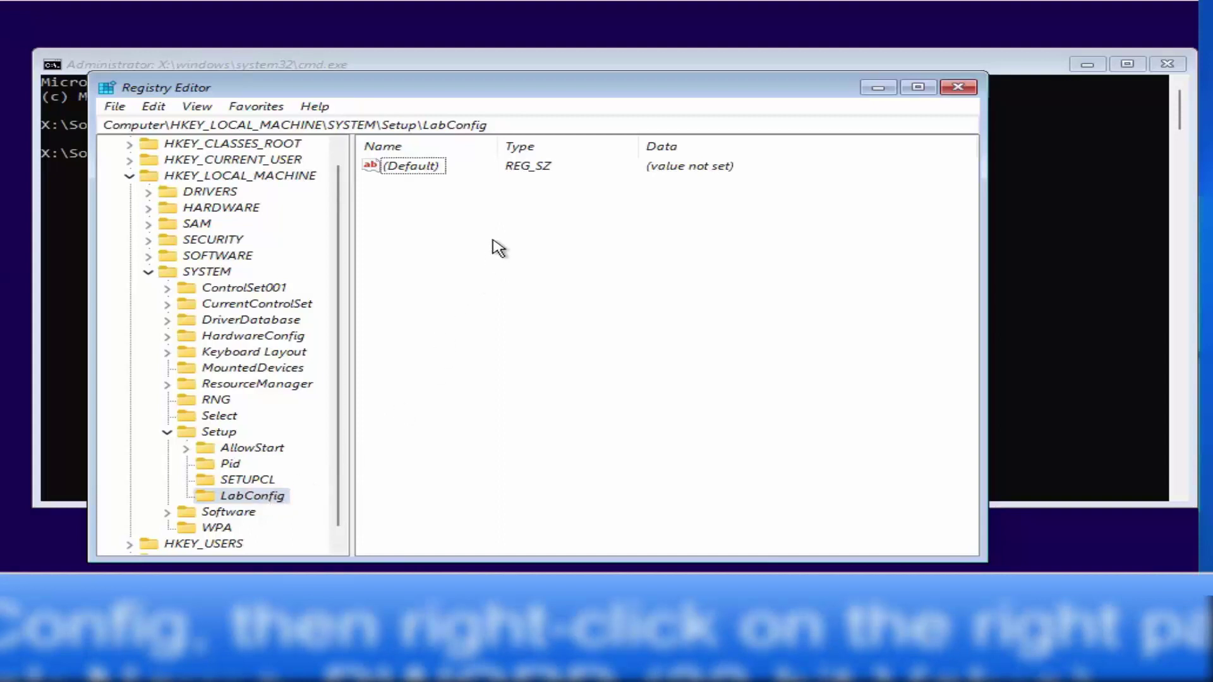
{"action": "right_click", "coordinate": [498, 248]}
{"action": "mouse_move", "coordinate": [568, 257]}
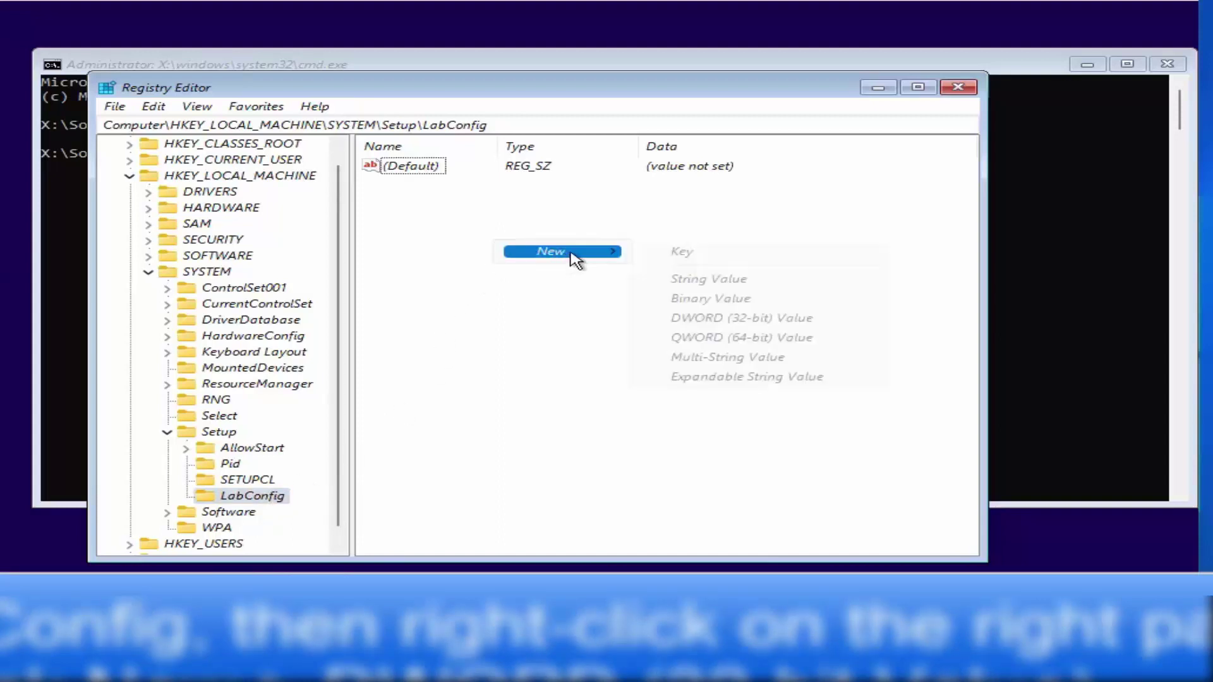
{"action": "left_click", "coordinate": [730, 319]}
{"action": "type", "text": "BypassTPMCheck"}
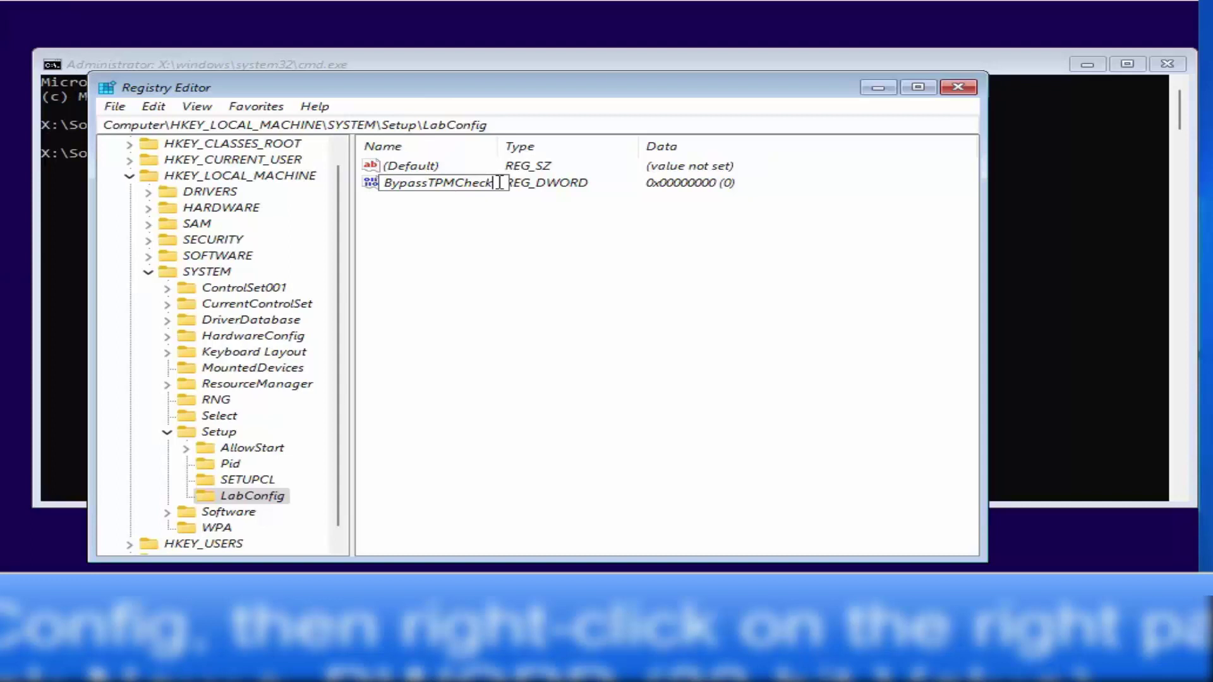
{"action": "left_click_drag", "start_coordinate": [500, 182], "coordinate": [386, 182]}
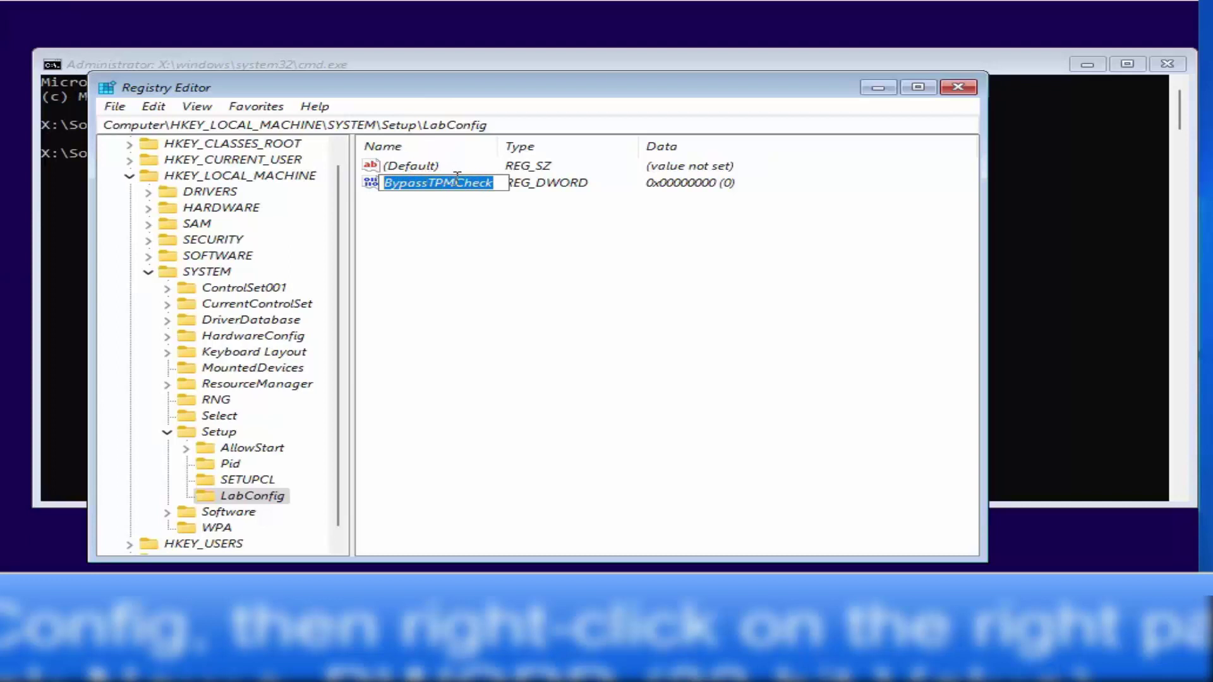
{"action": "key", "text": "Return"}
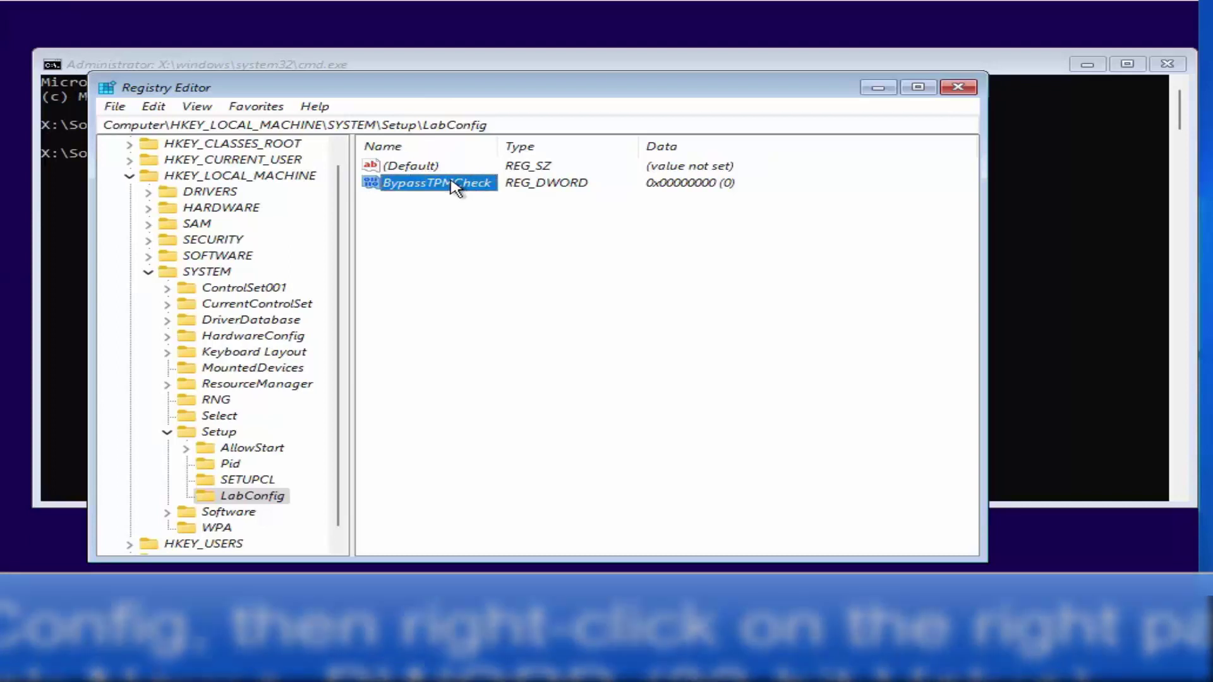
Set BypassTPMCheck's value data to 1
{"action": "right_click", "coordinate": [456, 187]}
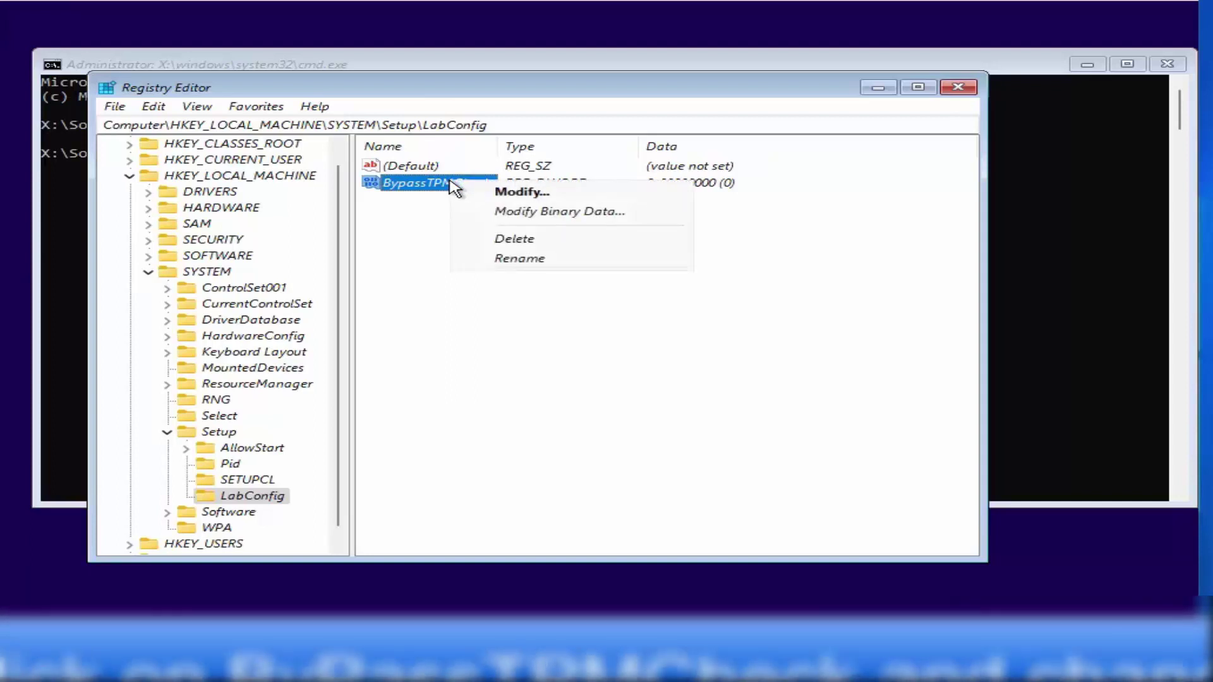
{"action": "left_click", "coordinate": [525, 193]}
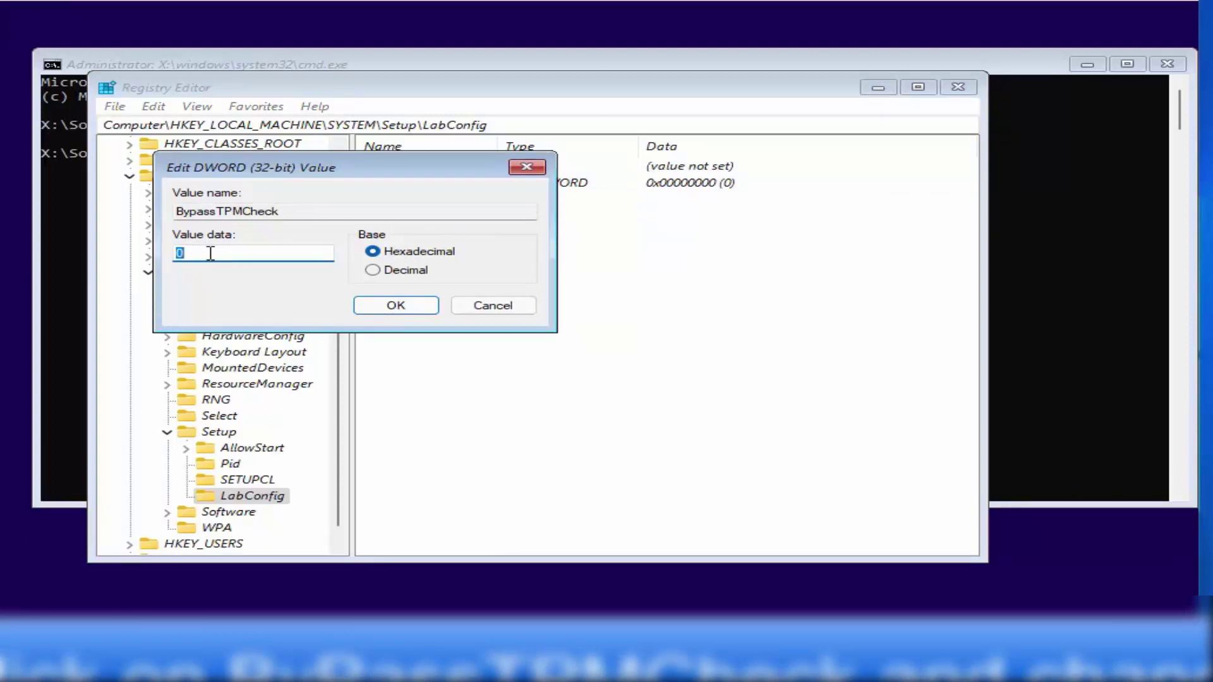
{"action": "type", "text": "1"}
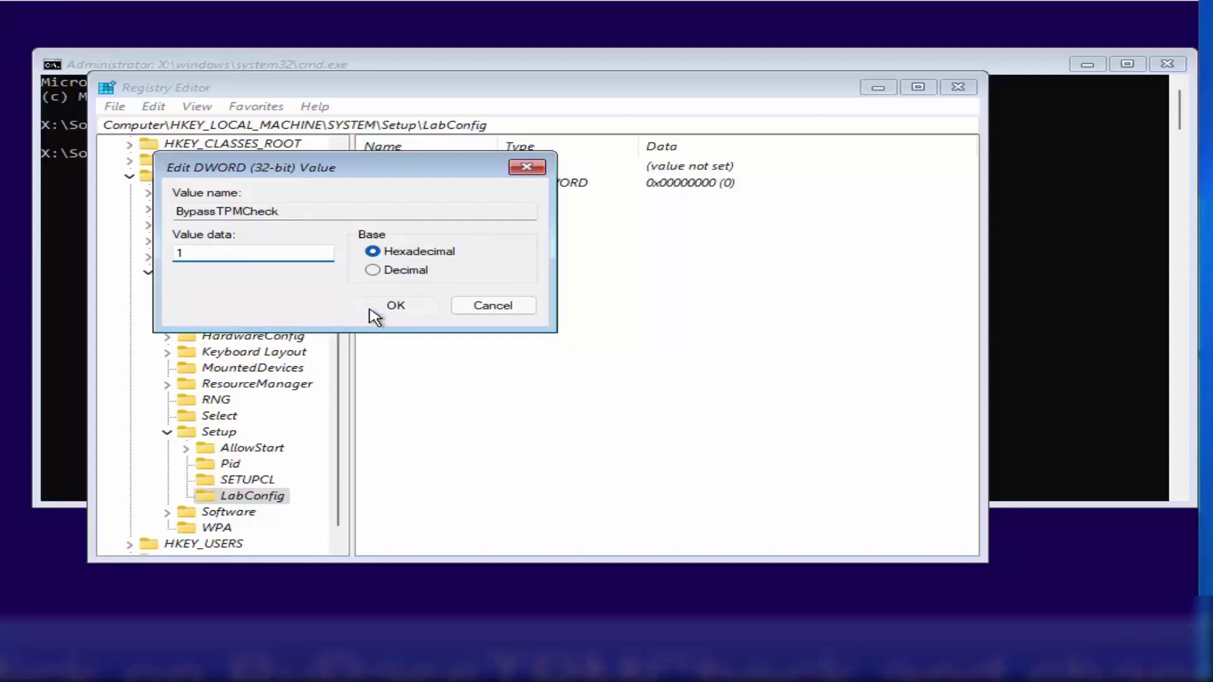
{"action": "left_click", "coordinate": [374, 308]}
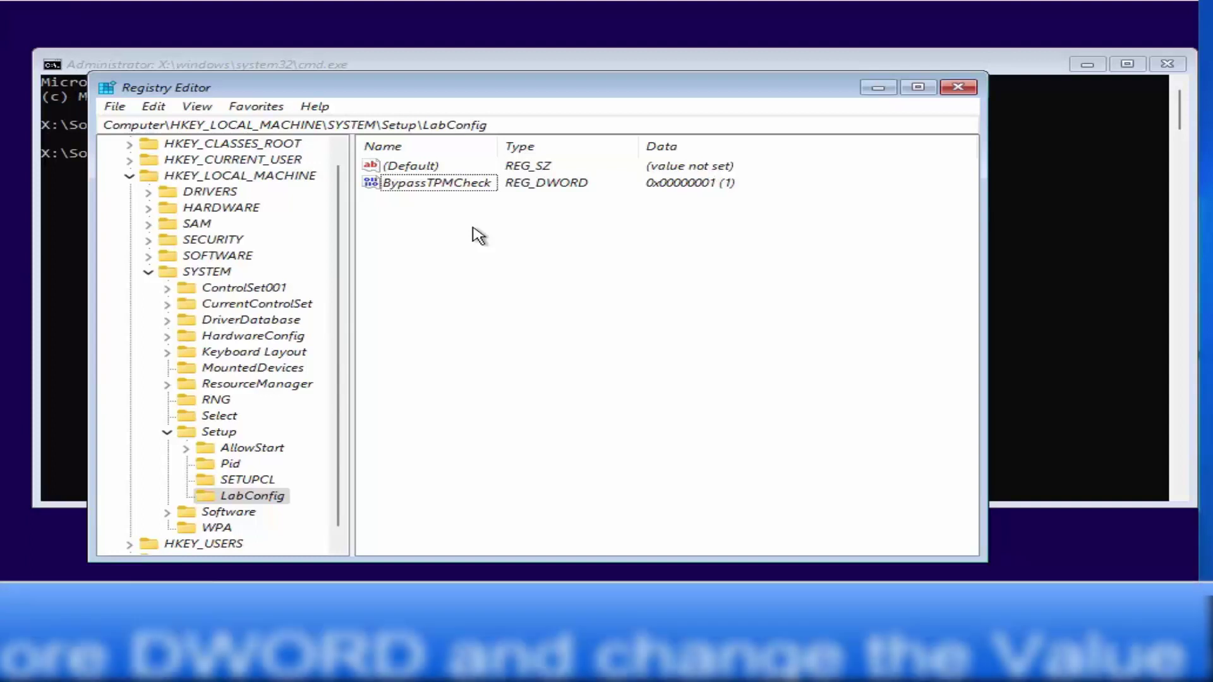
{"action": "right_click", "coordinate": [473, 228]}
Add a DWORD (32-bit) value named BypassSecureBootCheck to LabConfig
{"action": "mouse_move", "coordinate": [499, 235]}
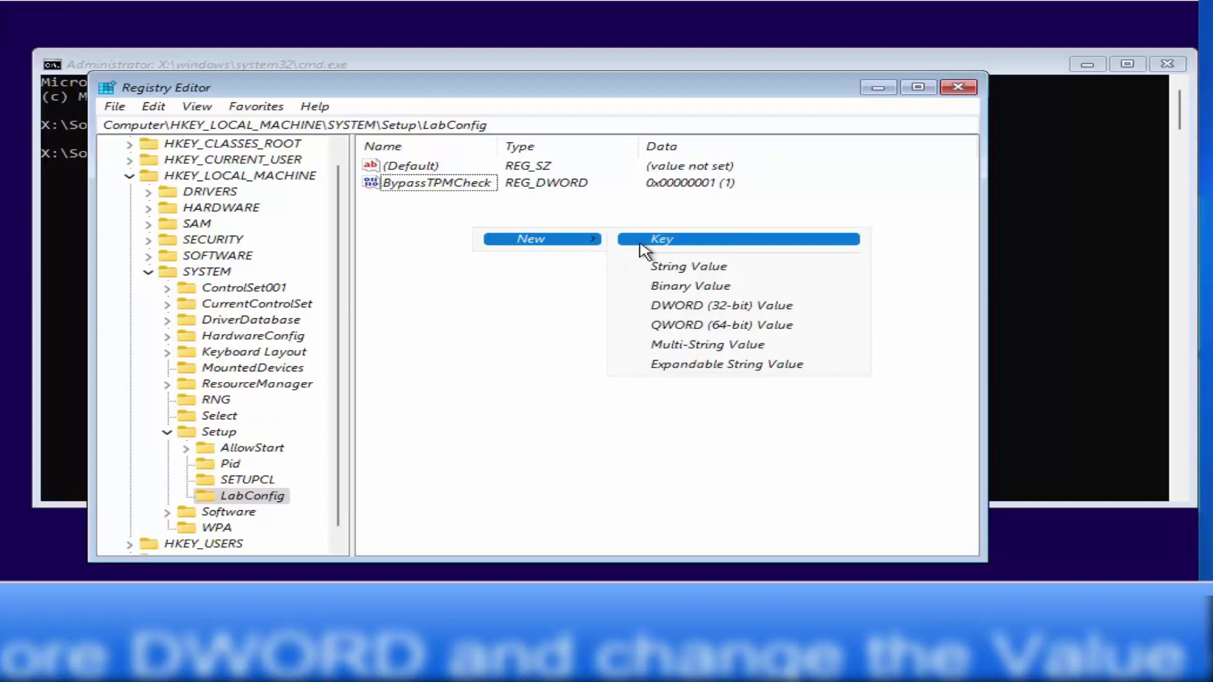
{"action": "left_click", "coordinate": [677, 308]}
{"action": "type", "text": "BypassSecureBootCheck"}
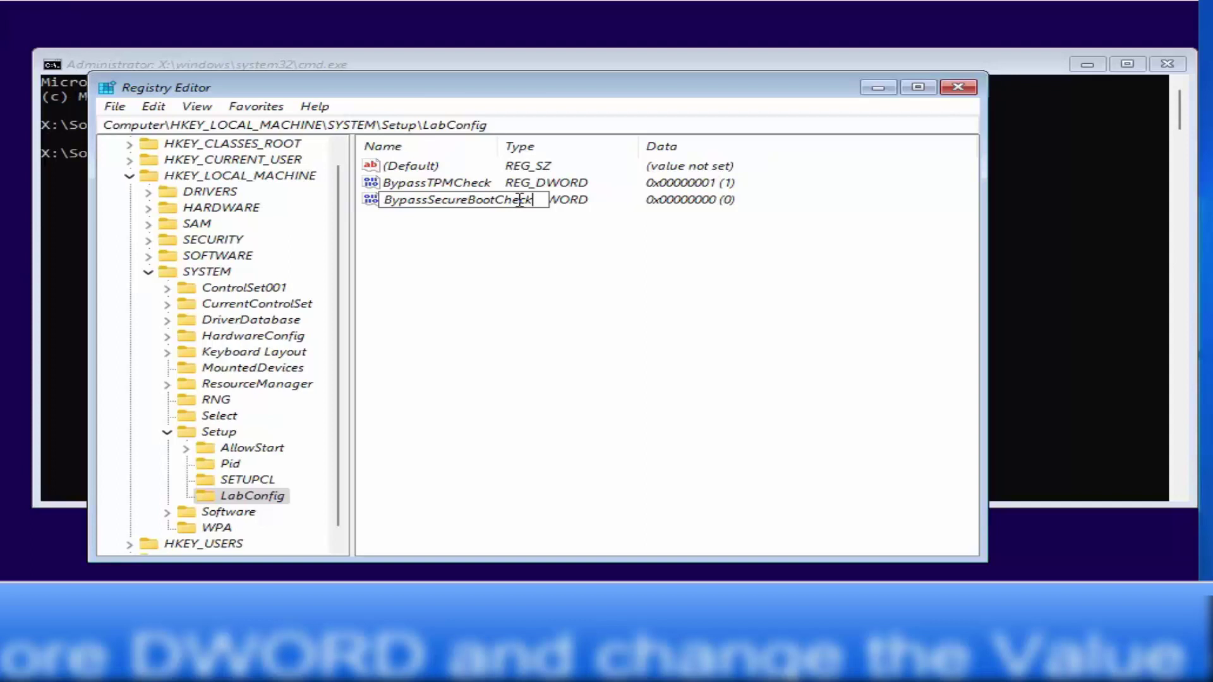
{"action": "key", "text": "Return"}
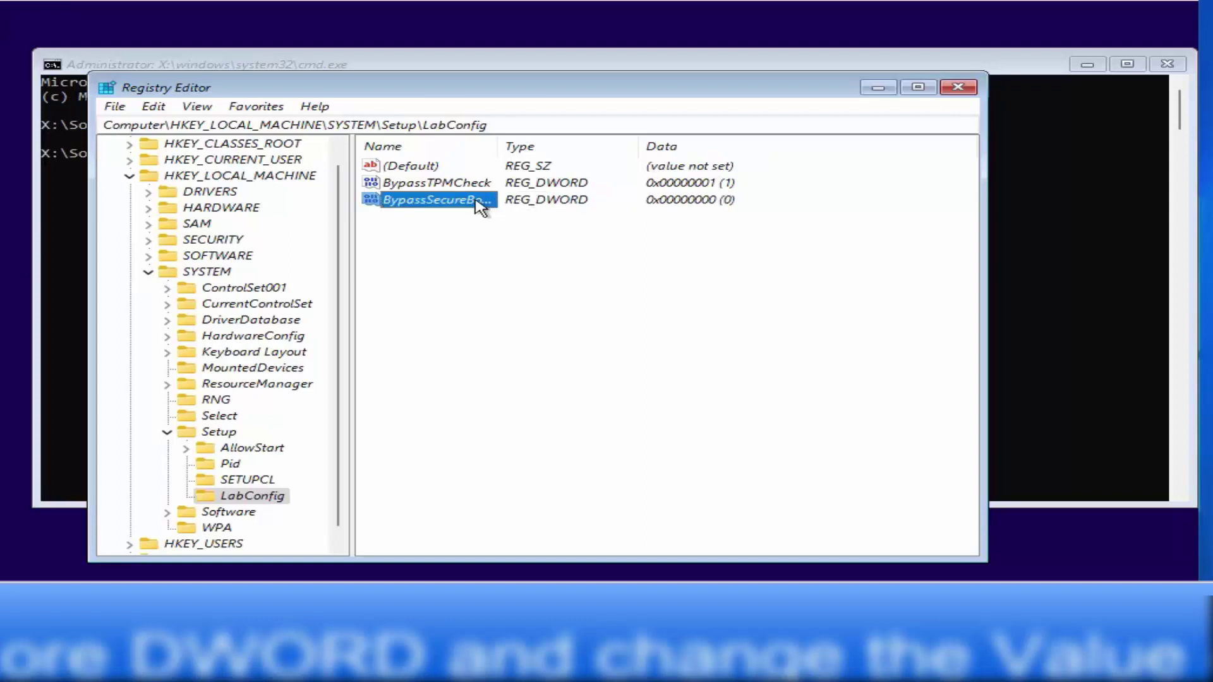
Set BypassSecureBootCheck to 1 and widen the Name column to show full names
{"action": "right_click", "coordinate": [478, 203]}
{"action": "left_click", "coordinate": [506, 209]}
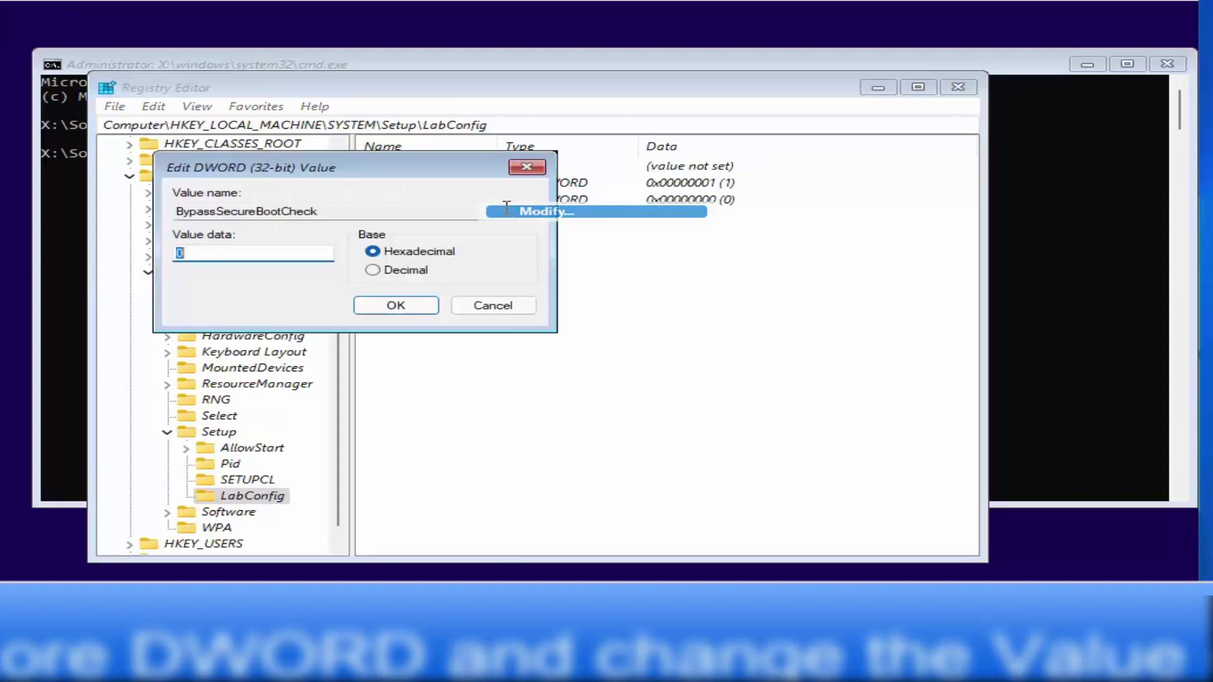
{"action": "left_click", "coordinate": [264, 249]}
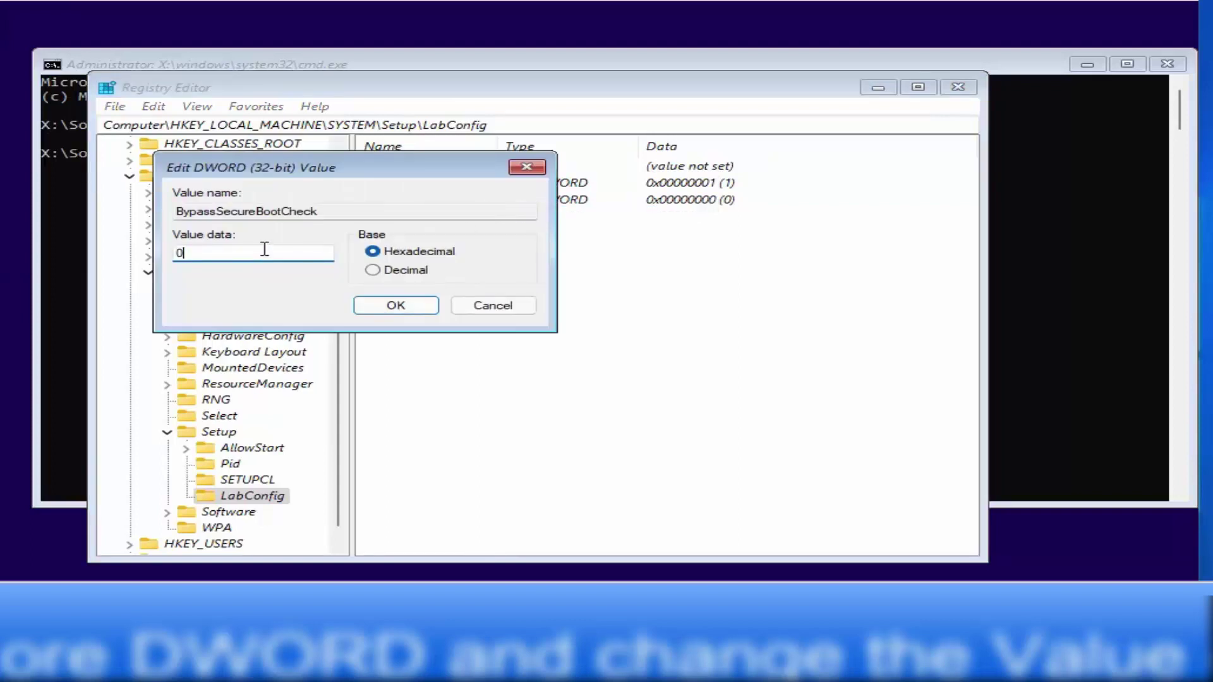
{"action": "double_click", "coordinate": [265, 249]}
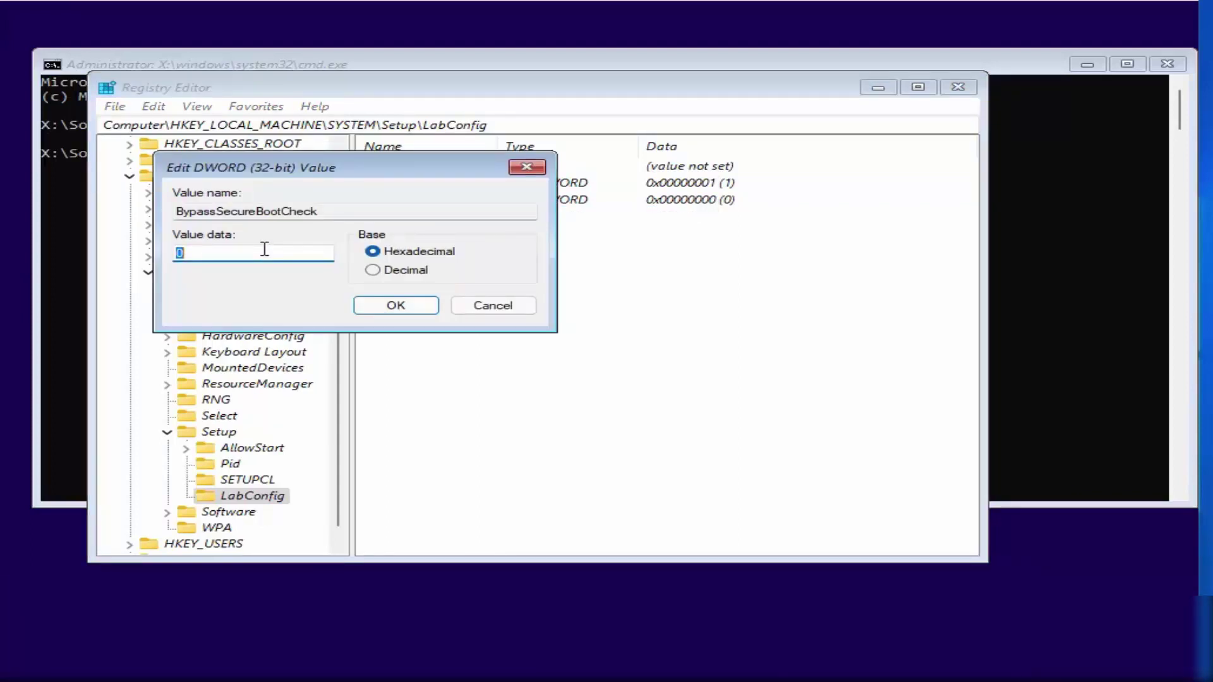
{"action": "type", "text": "1"}
{"action": "left_click", "coordinate": [387, 311]}
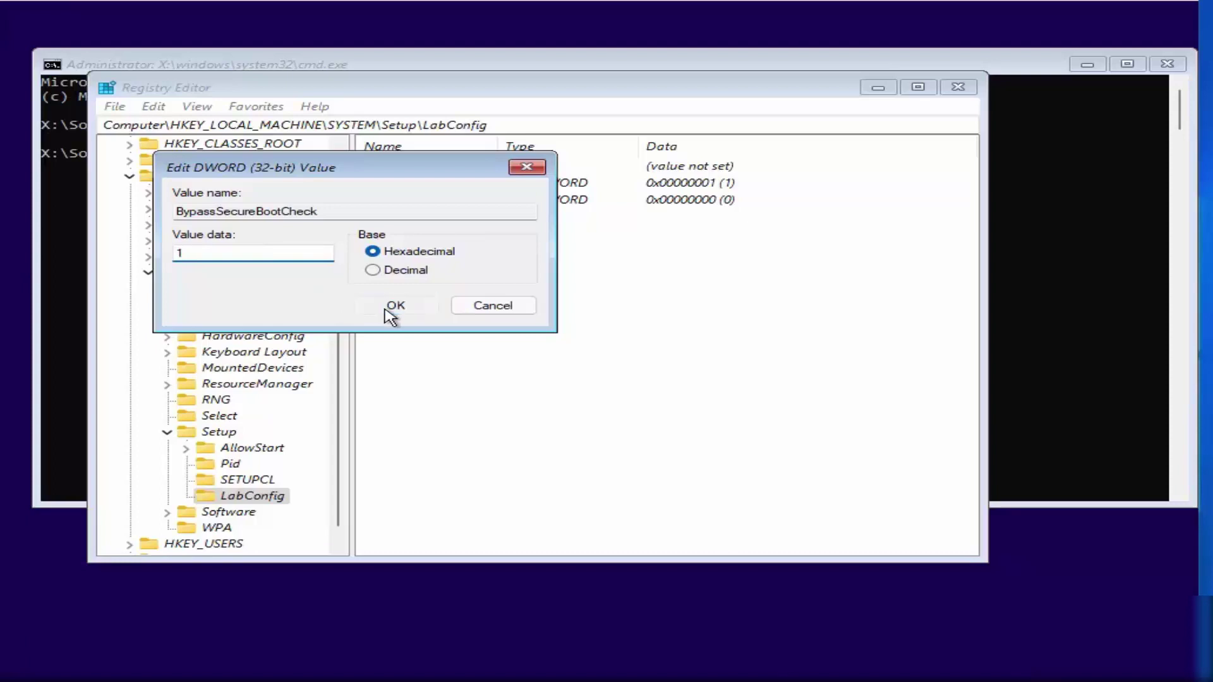
{"action": "left_click_drag", "start_coordinate": [498, 155], "coordinate": [517, 155]}
{"action": "left_click_drag", "start_coordinate": [551, 158], "coordinate": [568, 160]}
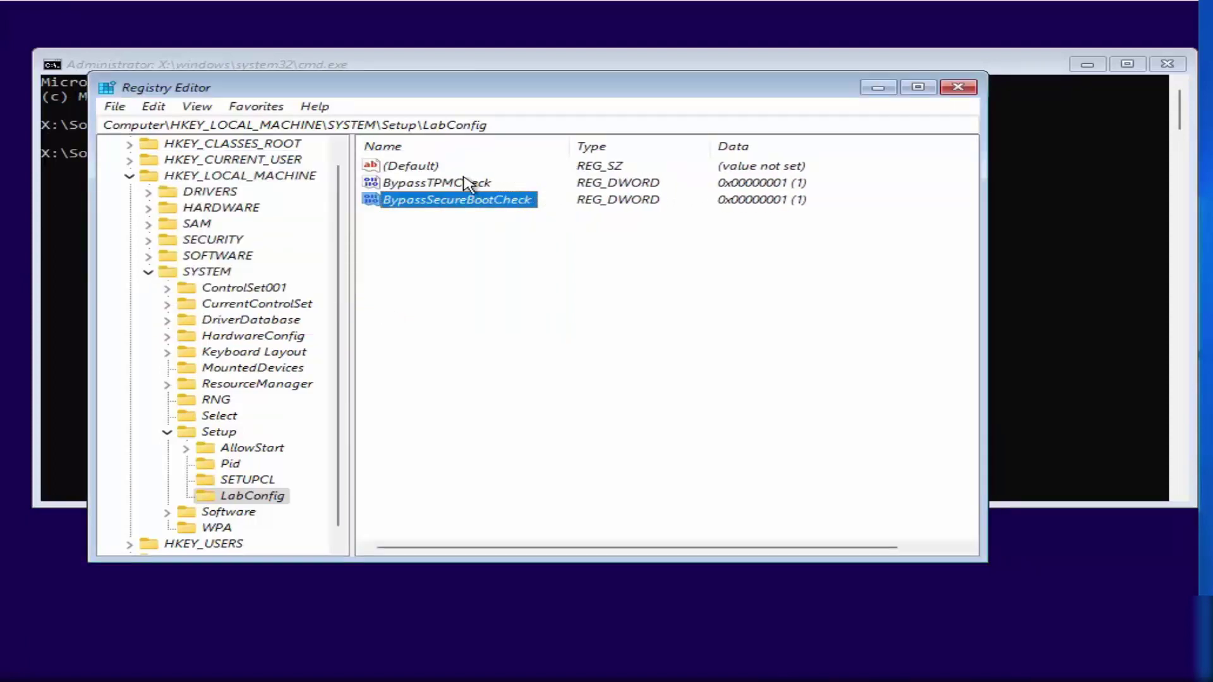
Review the BypassTPMCheck and BypassSecureBootCheck entries, then close Registry Editor
{"action": "left_click", "coordinate": [425, 187]}
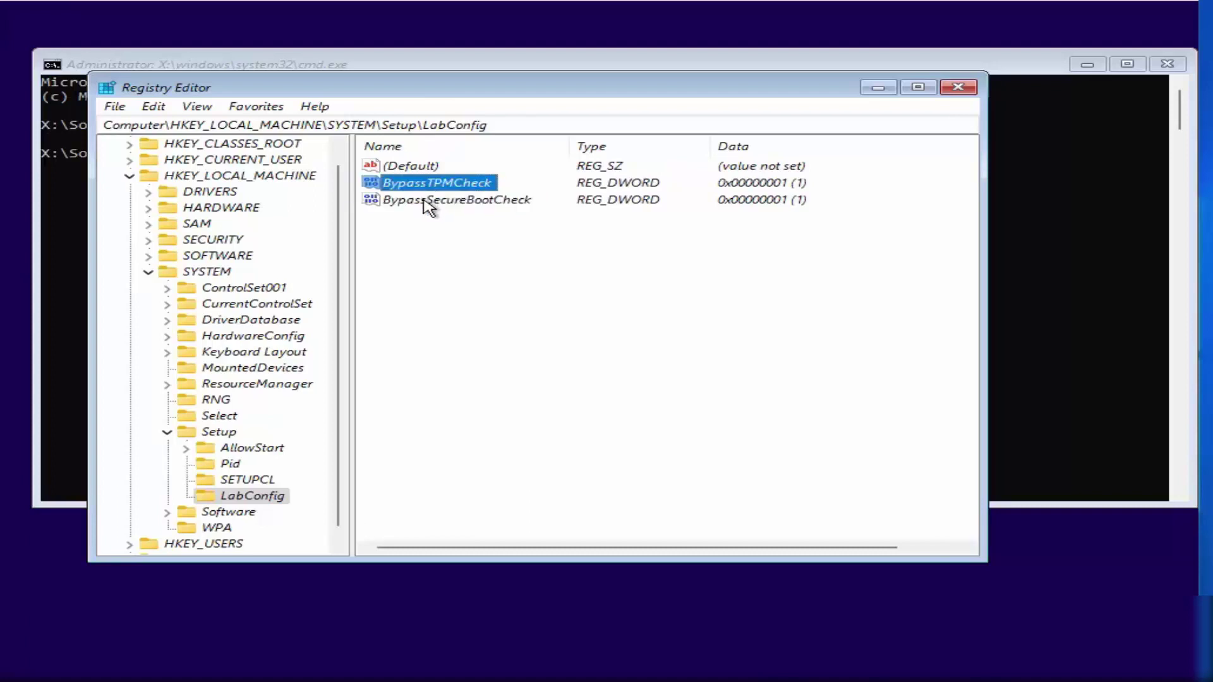
{"action": "left_click", "coordinate": [424, 200]}
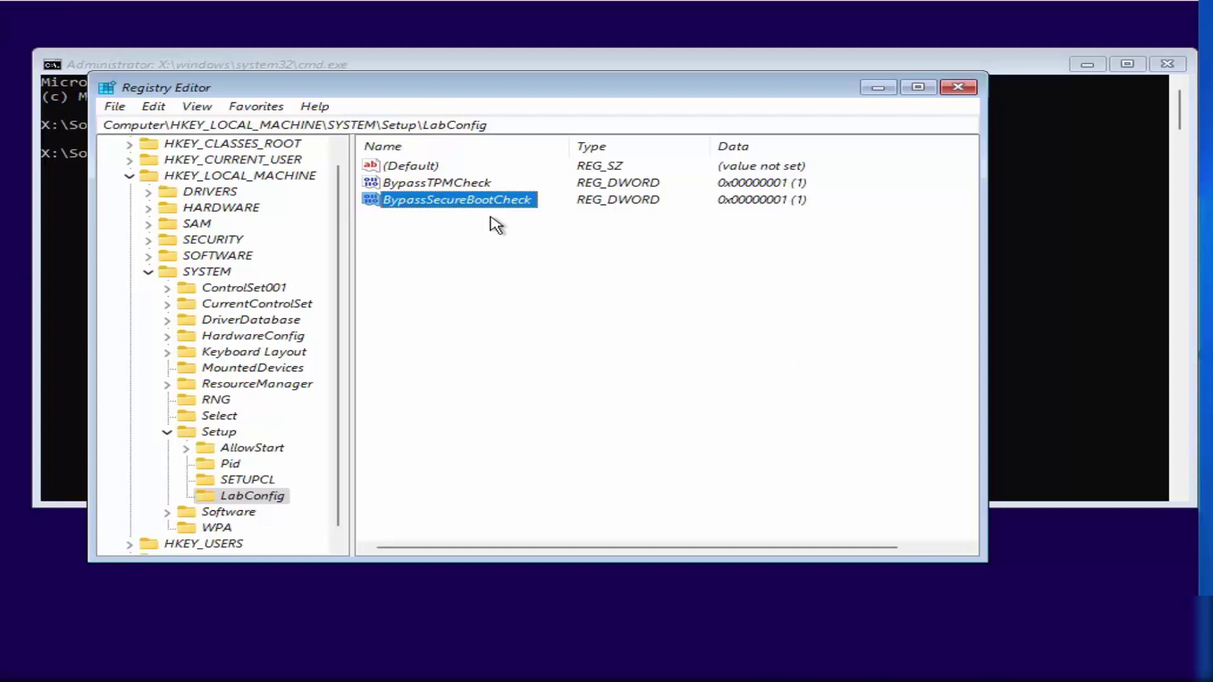
{"action": "left_click", "coordinate": [464, 188]}
{"action": "left_click", "coordinate": [465, 201]}
{"action": "left_click", "coordinate": [959, 89]}
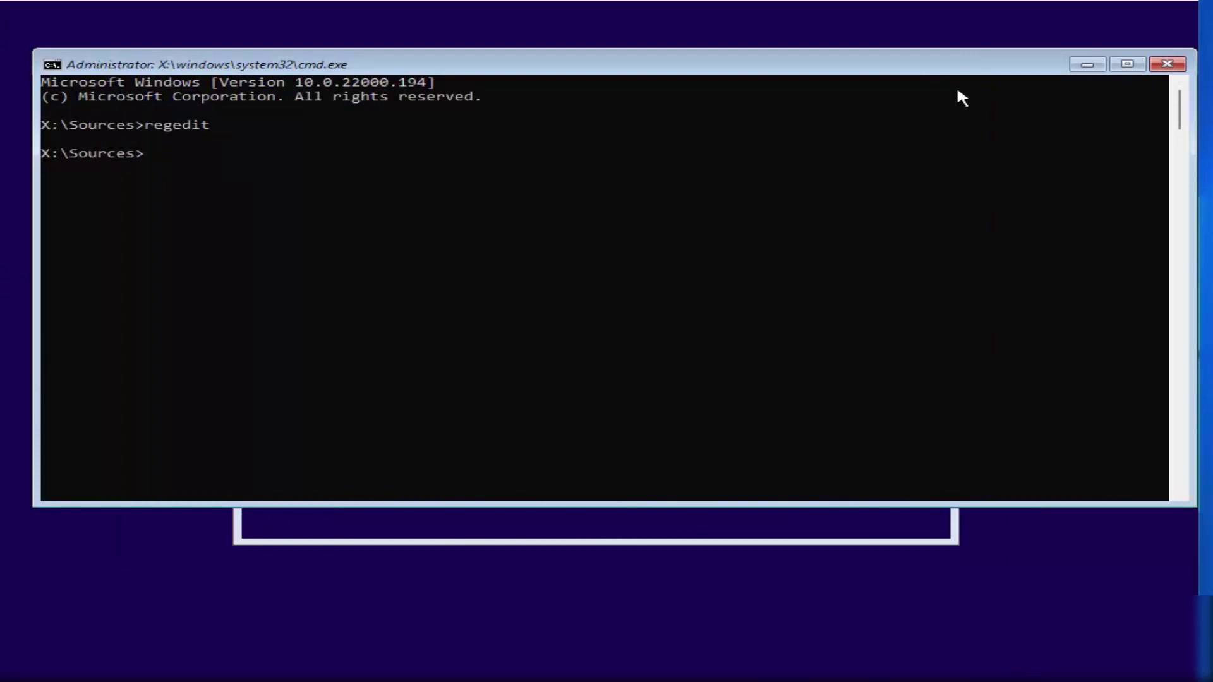
Close the Command Prompt, choose the German keyboard layout, and start the installation
{"action": "left_click", "coordinate": [1162, 68]}
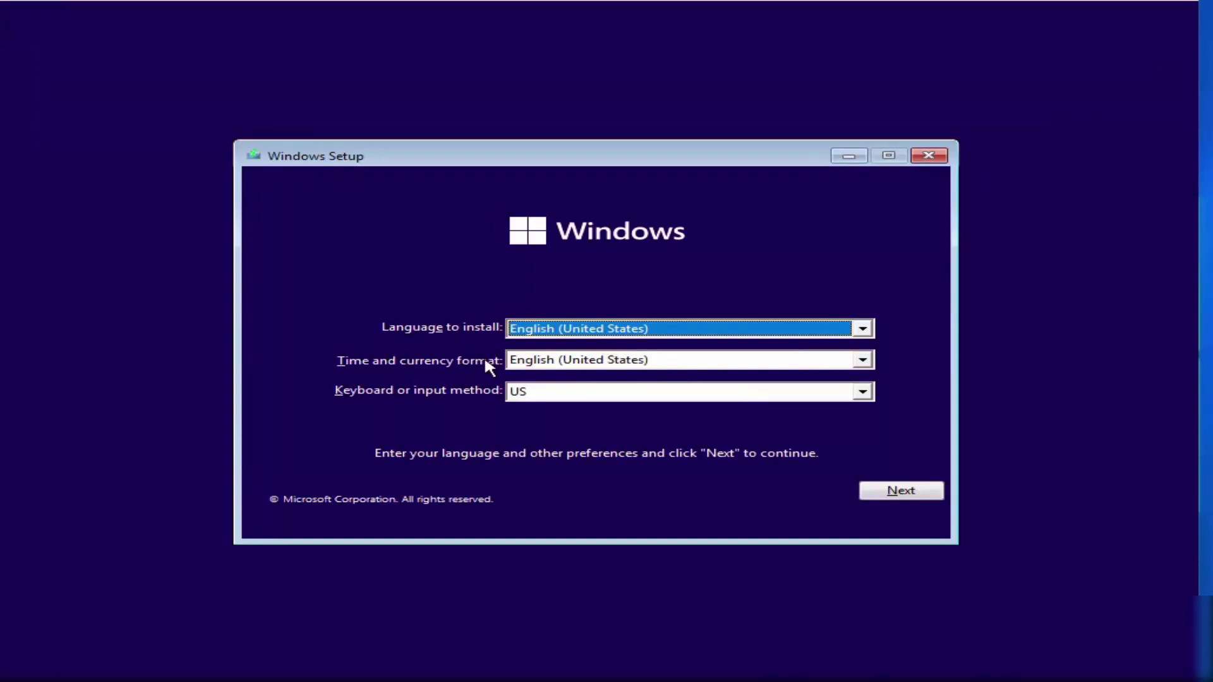
{"action": "left_click", "coordinate": [544, 392]}
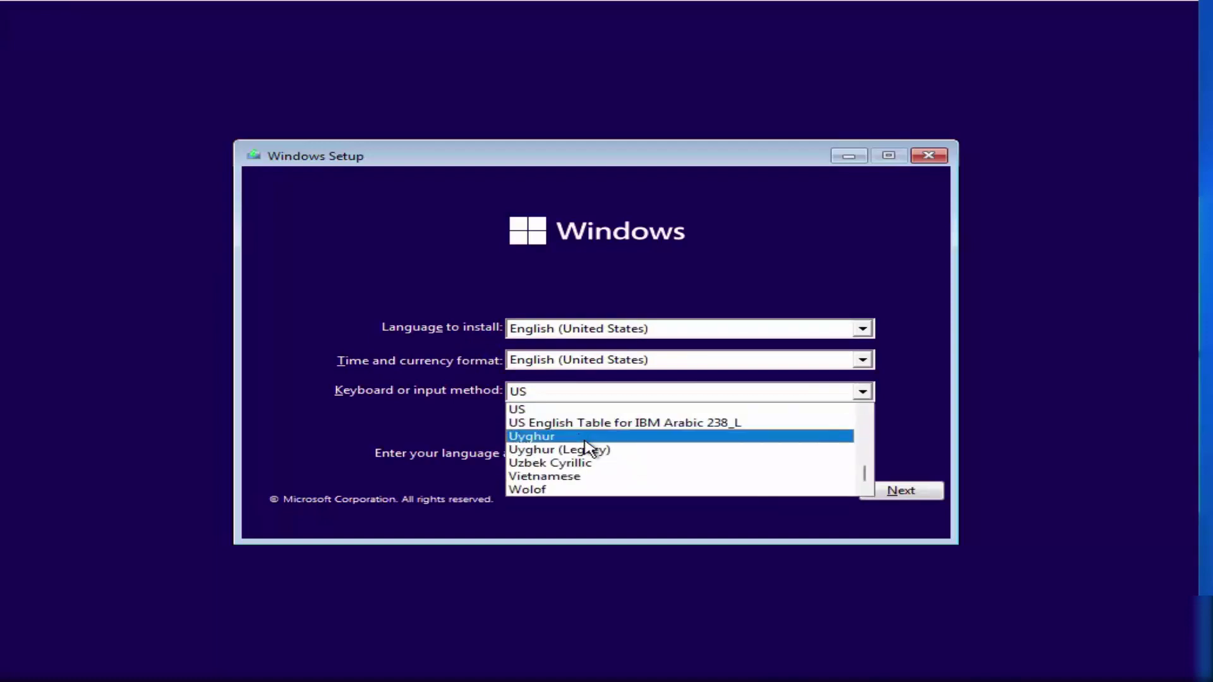
{"action": "scroll", "coordinate": [587, 448], "scroll_direction": "down", "scroll_amount": 1}
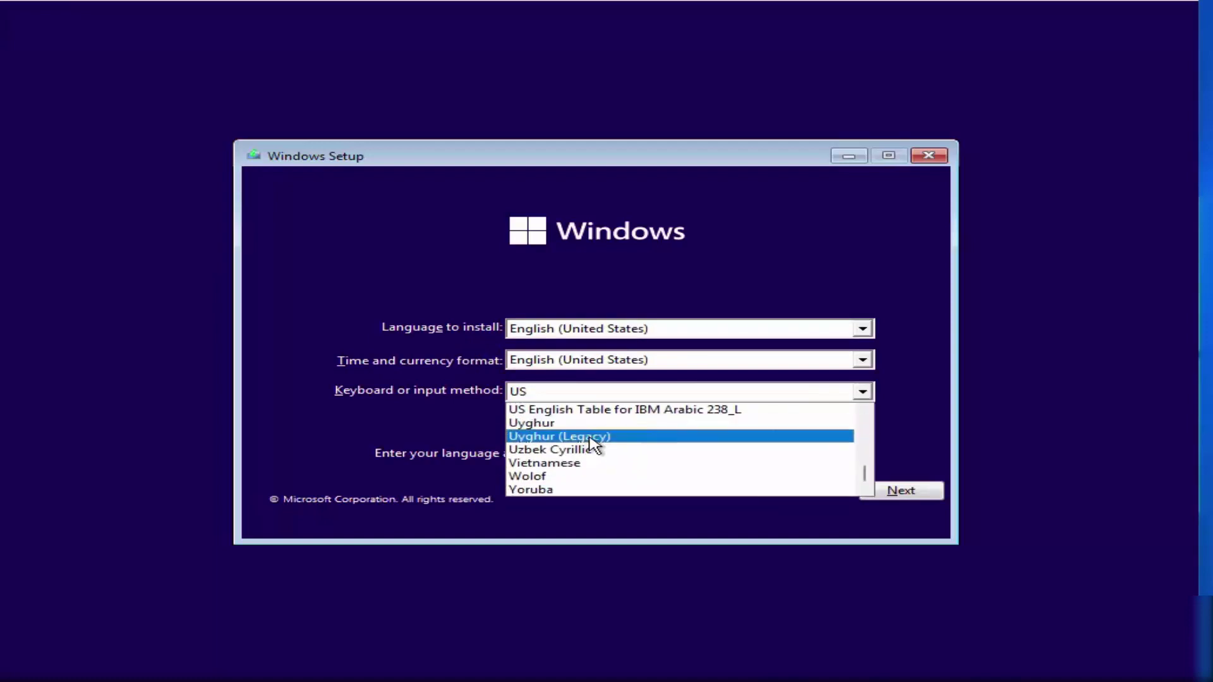
{"action": "key", "text": "g"}
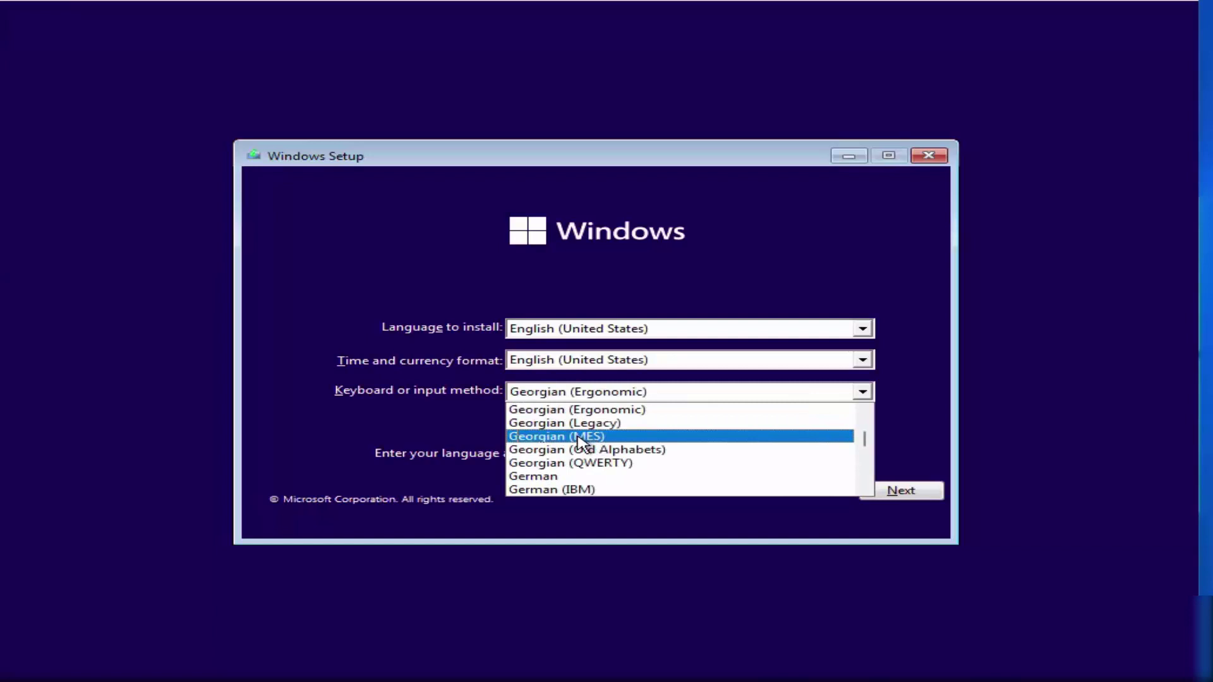
{"action": "left_click", "coordinate": [576, 477]}
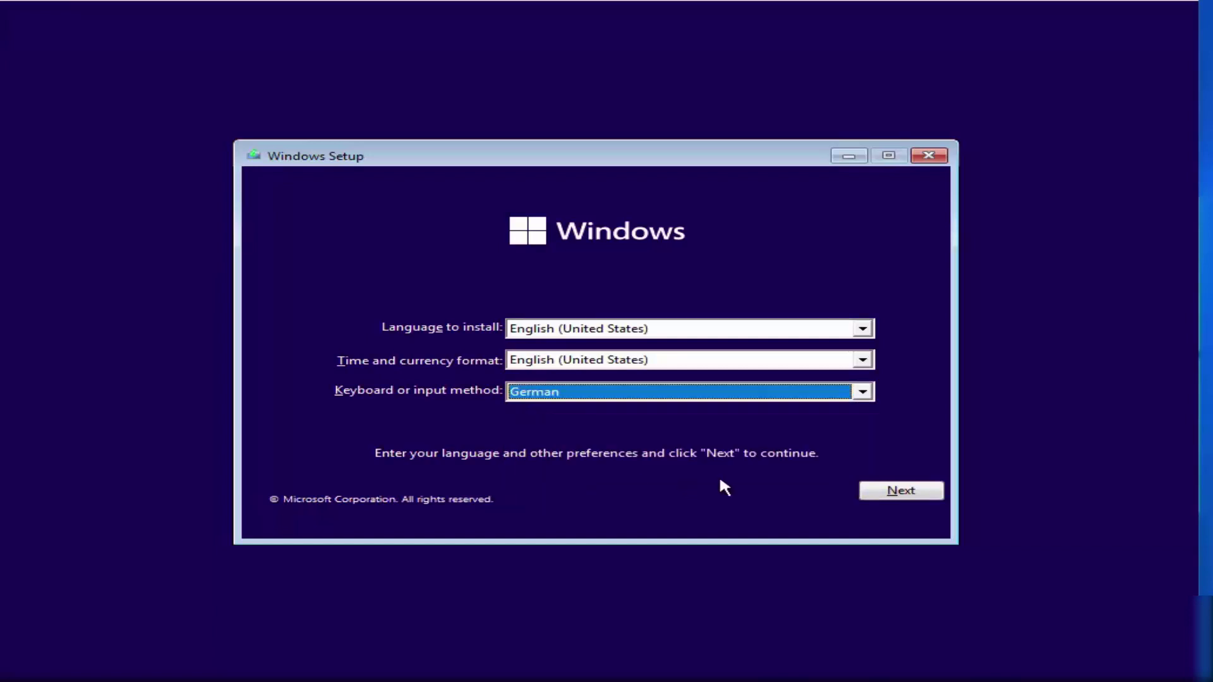
{"action": "left_click", "coordinate": [895, 493]}
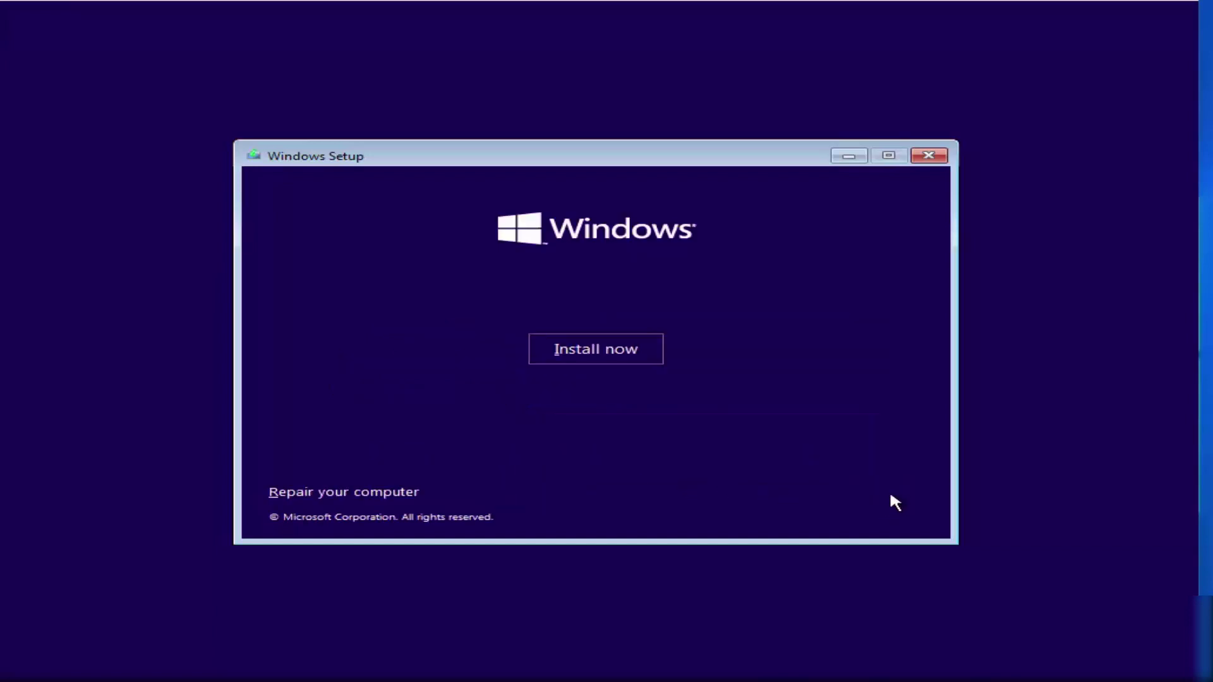
{"action": "left_click", "coordinate": [606, 356]}
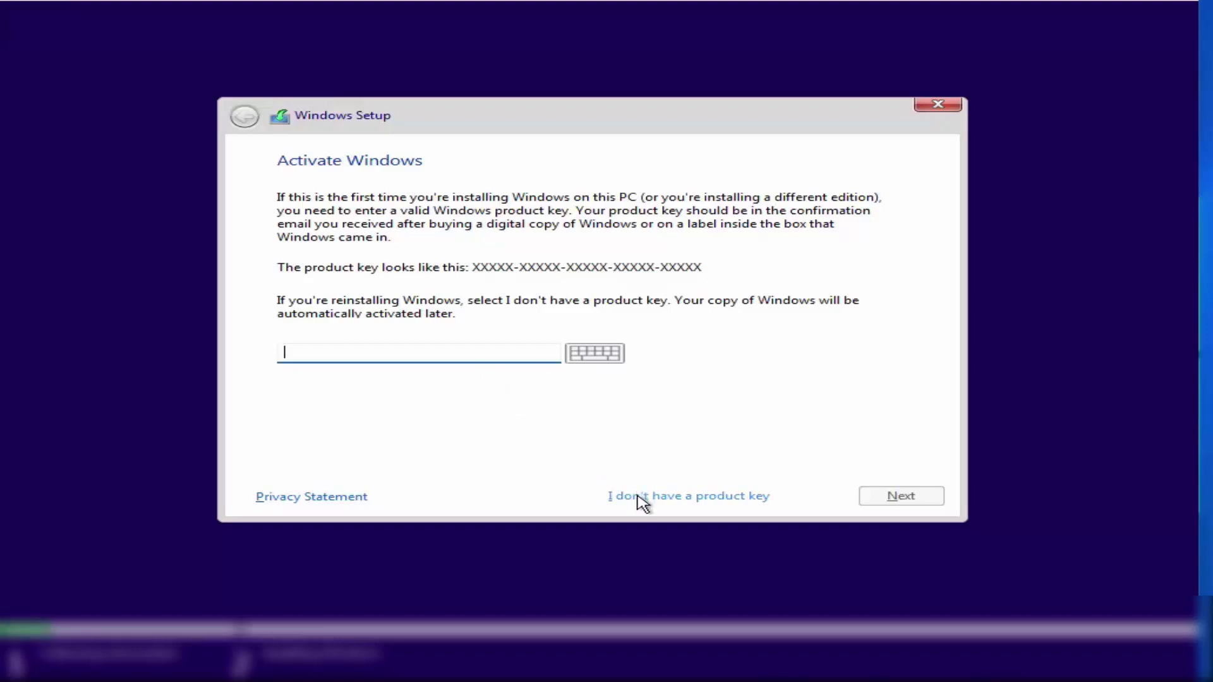
Skip the product key and choose Windows 11 Pro as the edition
{"action": "left_click", "coordinate": [668, 498]}
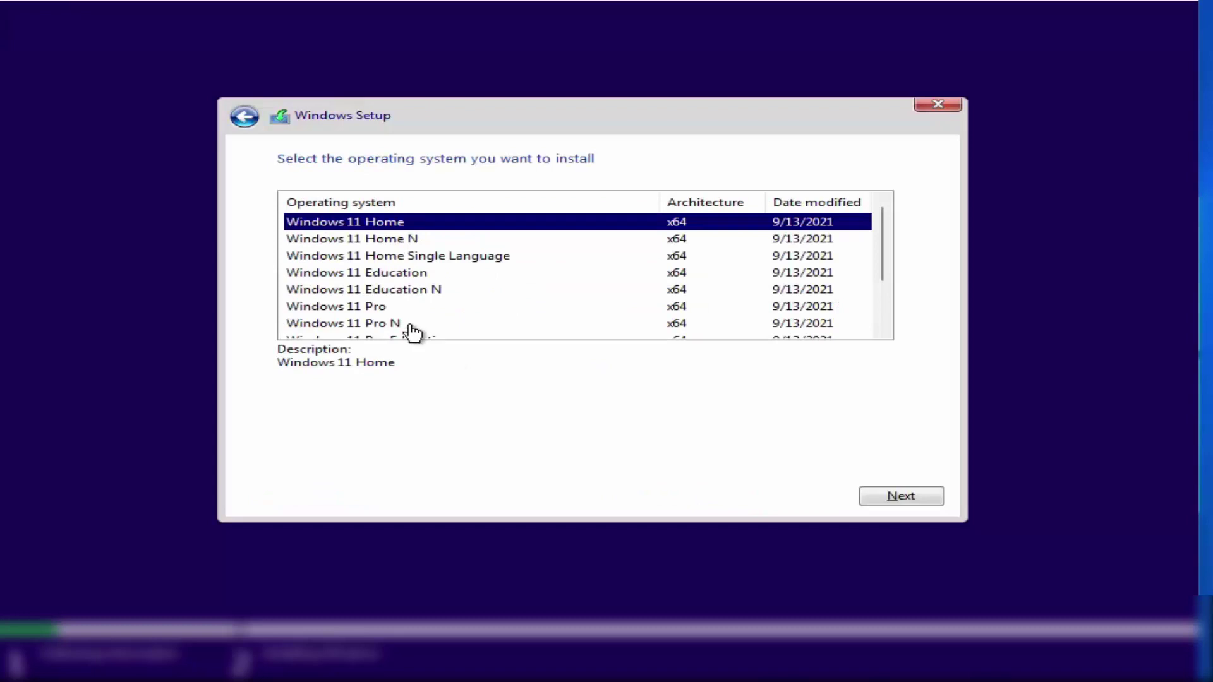
{"action": "left_click", "coordinate": [355, 310]}
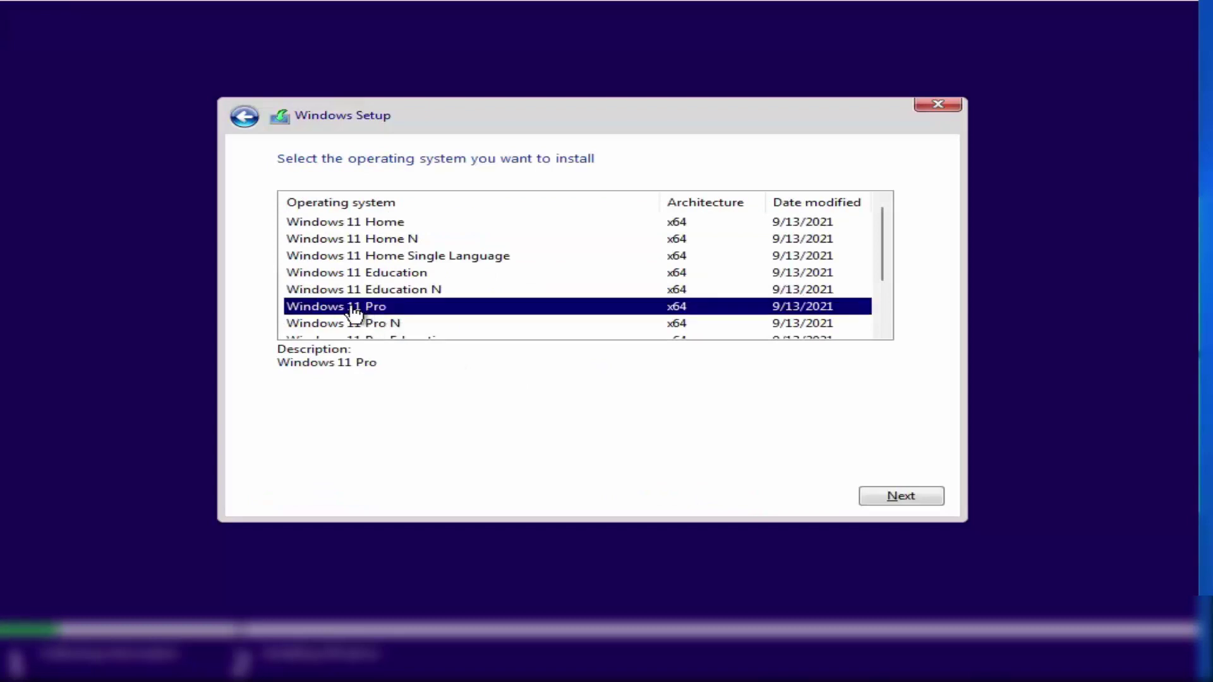
{"action": "left_click", "coordinate": [897, 498]}
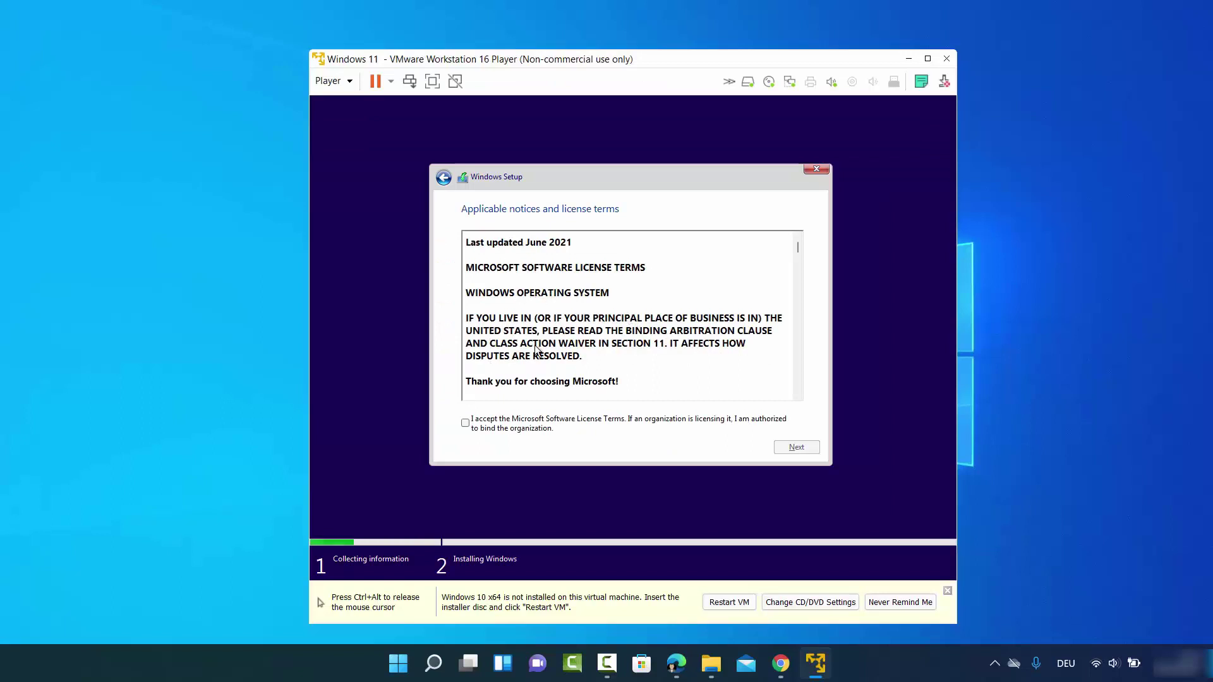
Accept the license terms and choose a Custom (clean) installation
{"action": "left_click", "coordinate": [465, 423]}
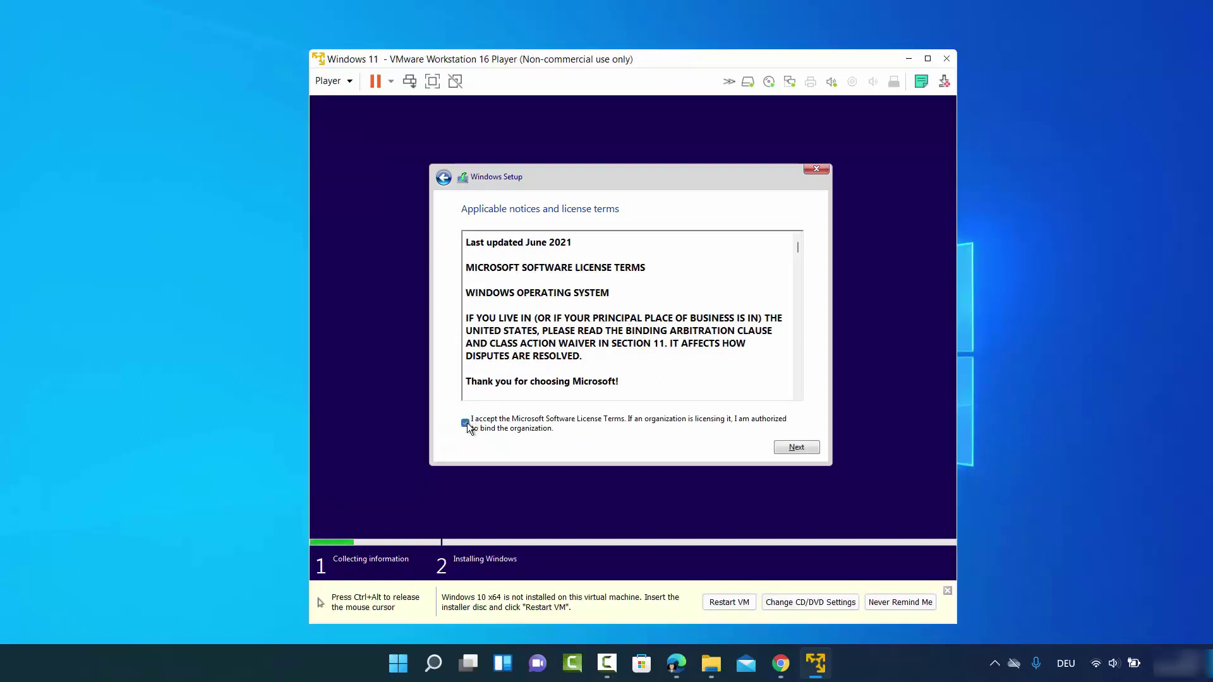
{"action": "left_click", "coordinate": [797, 449]}
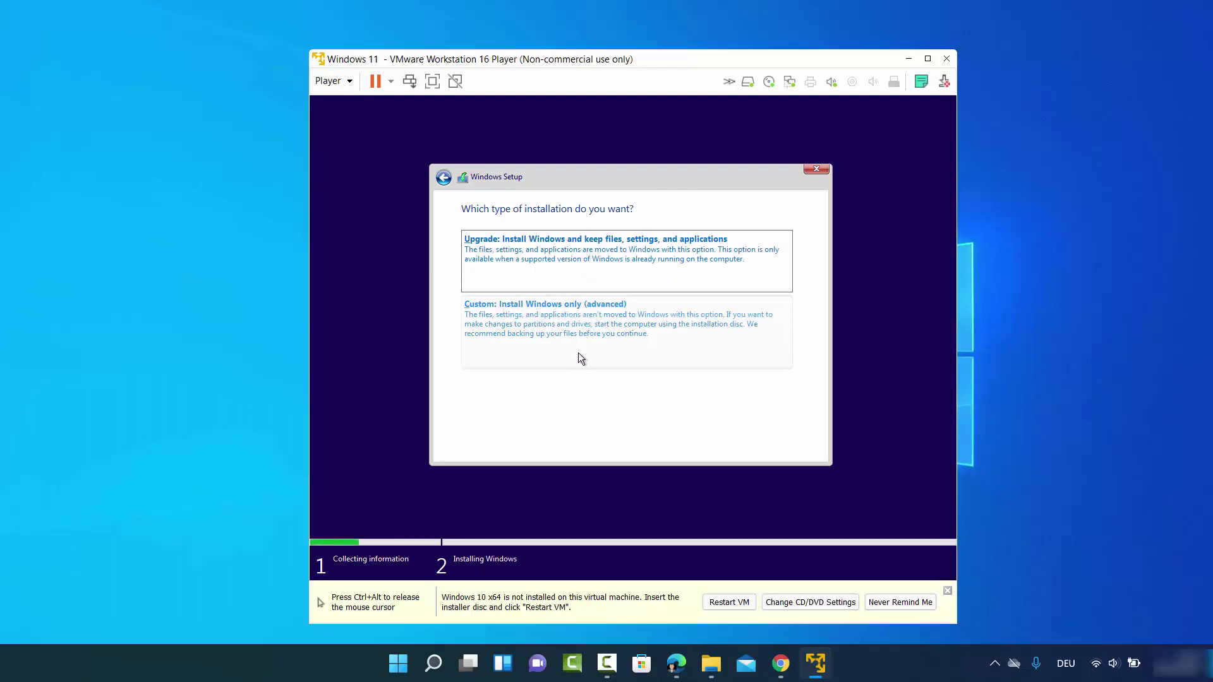
{"action": "left_click", "coordinate": [556, 320]}
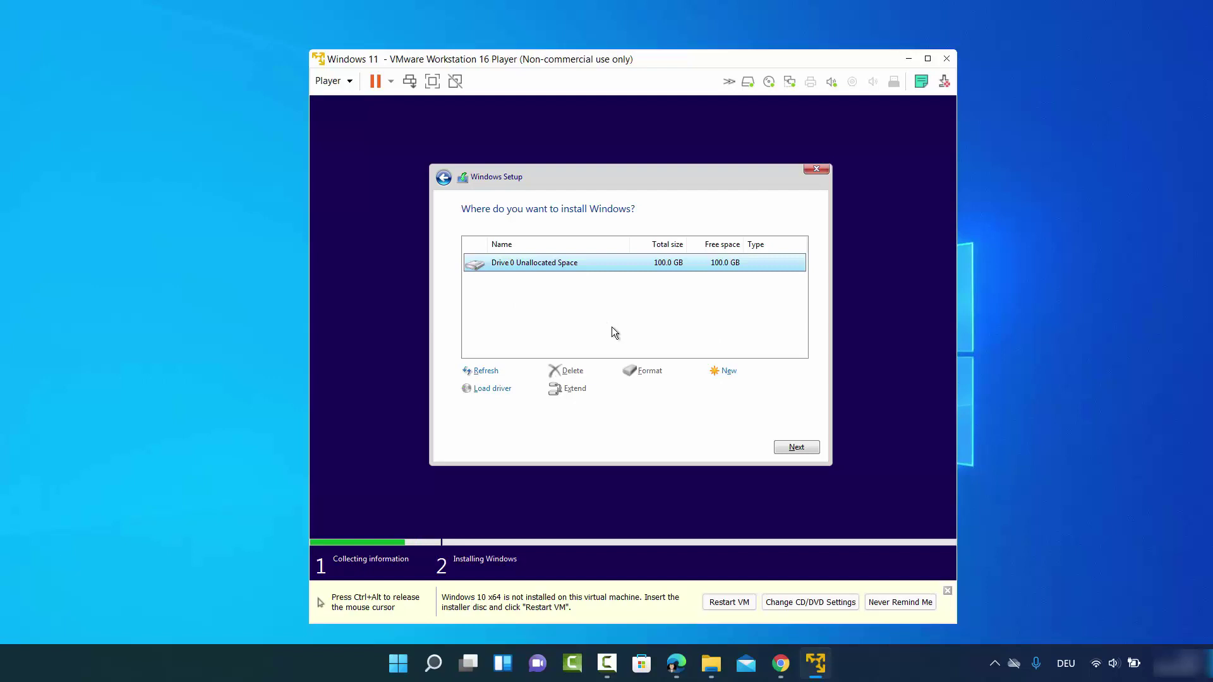
Install Windows on the unallocated drive and wait for first-time device setup to load
{"action": "left_click", "coordinate": [792, 448]}
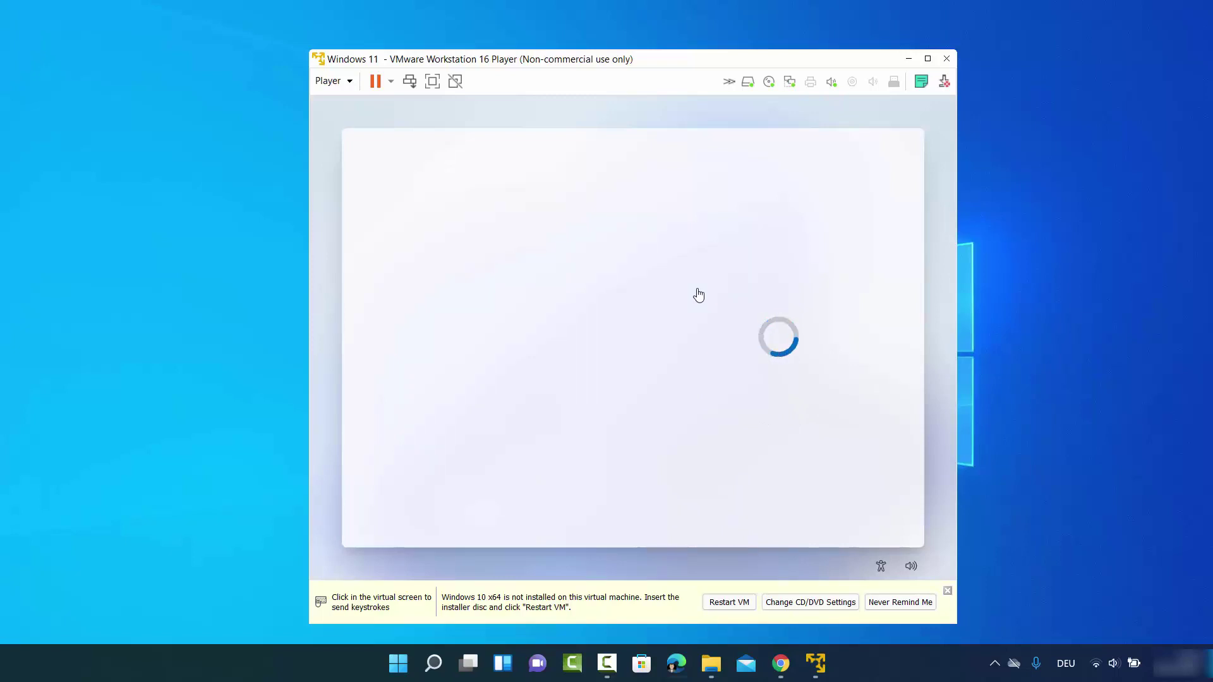
Confirm United States as the region, choose the German keyboard layout, and skip a second layout
{"action": "left_click", "coordinate": [840, 474]}
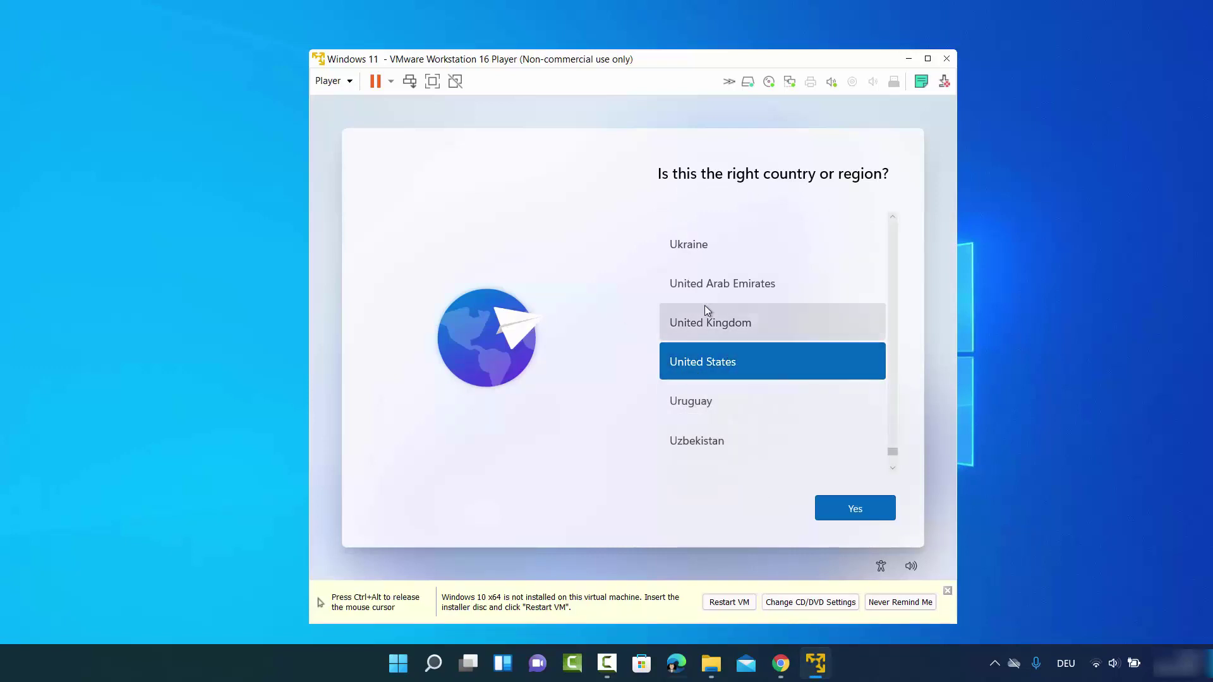
{"action": "left_click", "coordinate": [854, 509]}
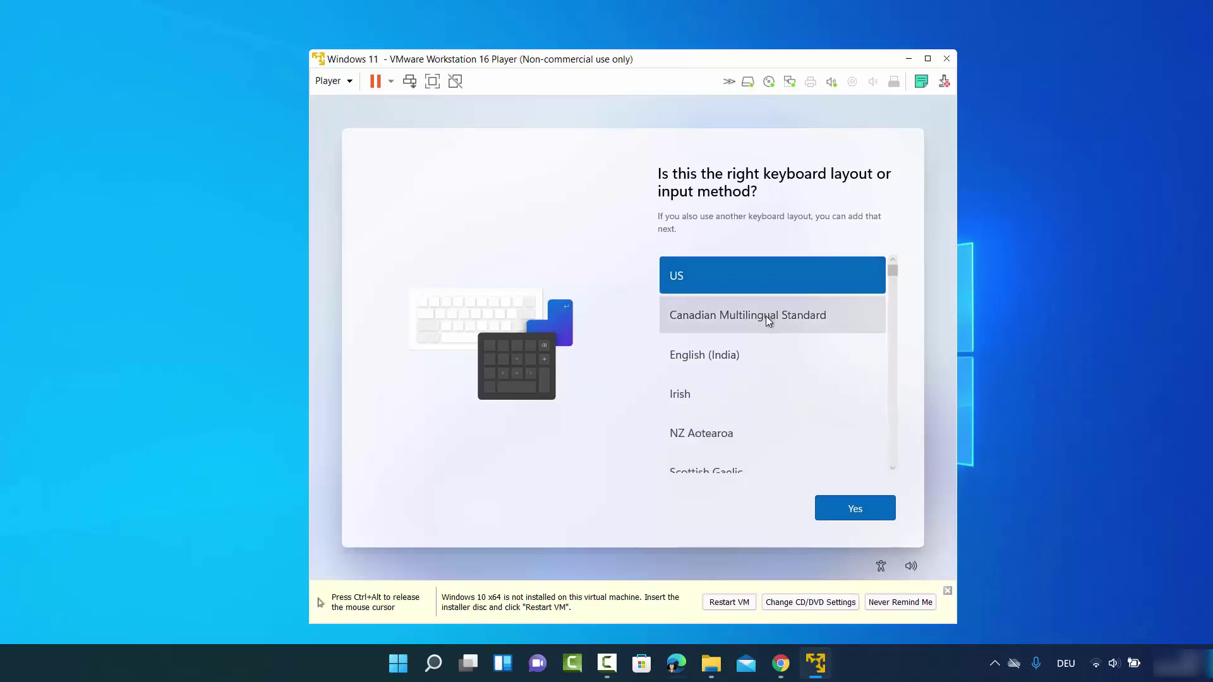
{"action": "scroll", "coordinate": [769, 321], "scroll_direction": "down", "scroll_amount": 3}
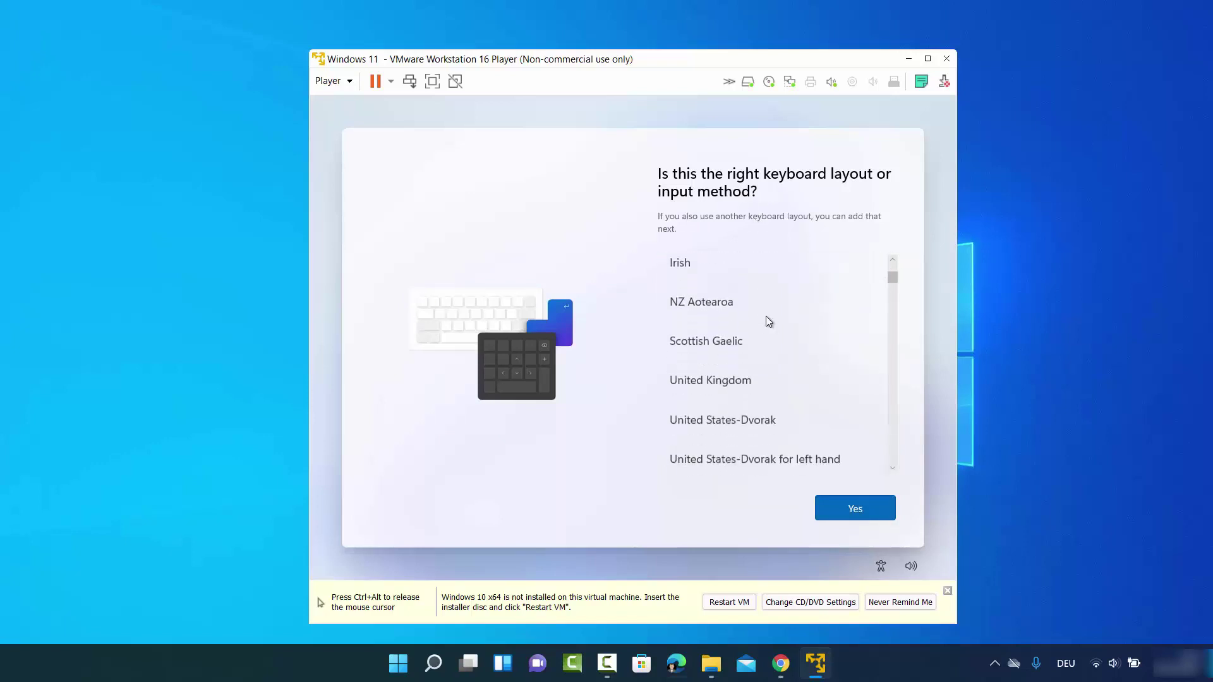
{"action": "scroll", "coordinate": [768, 321], "scroll_direction": "down", "scroll_amount": 3}
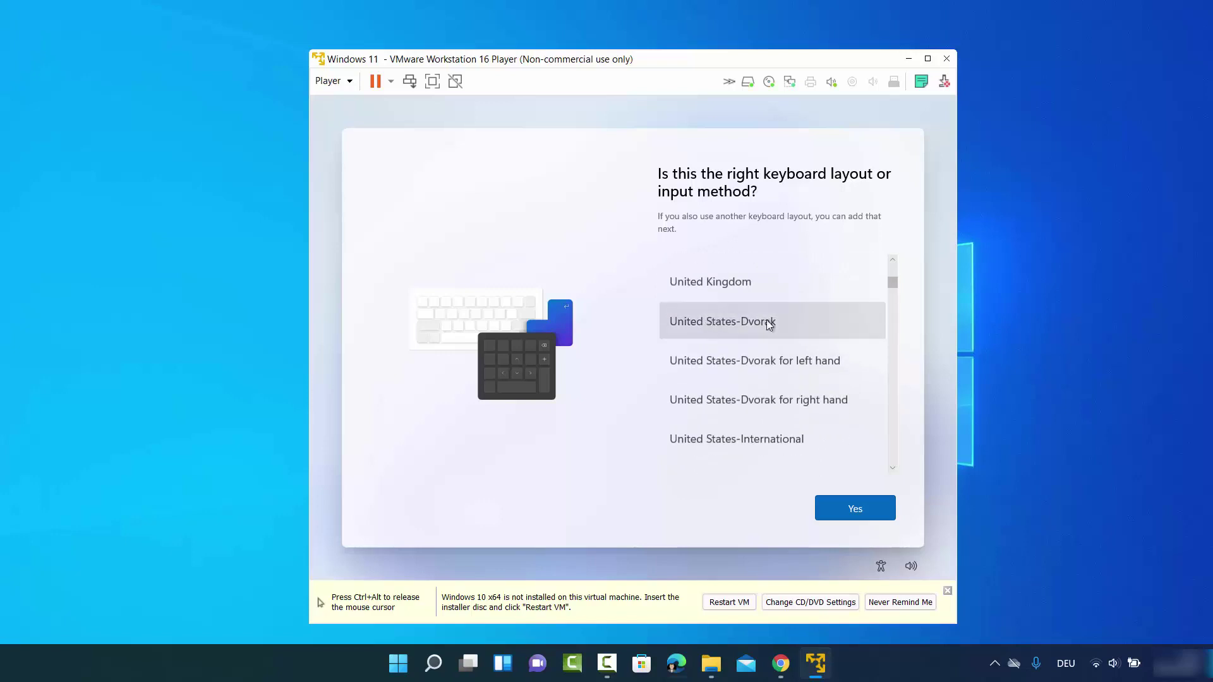
{"action": "scroll", "coordinate": [735, 350], "scroll_direction": "down", "scroll_amount": 2}
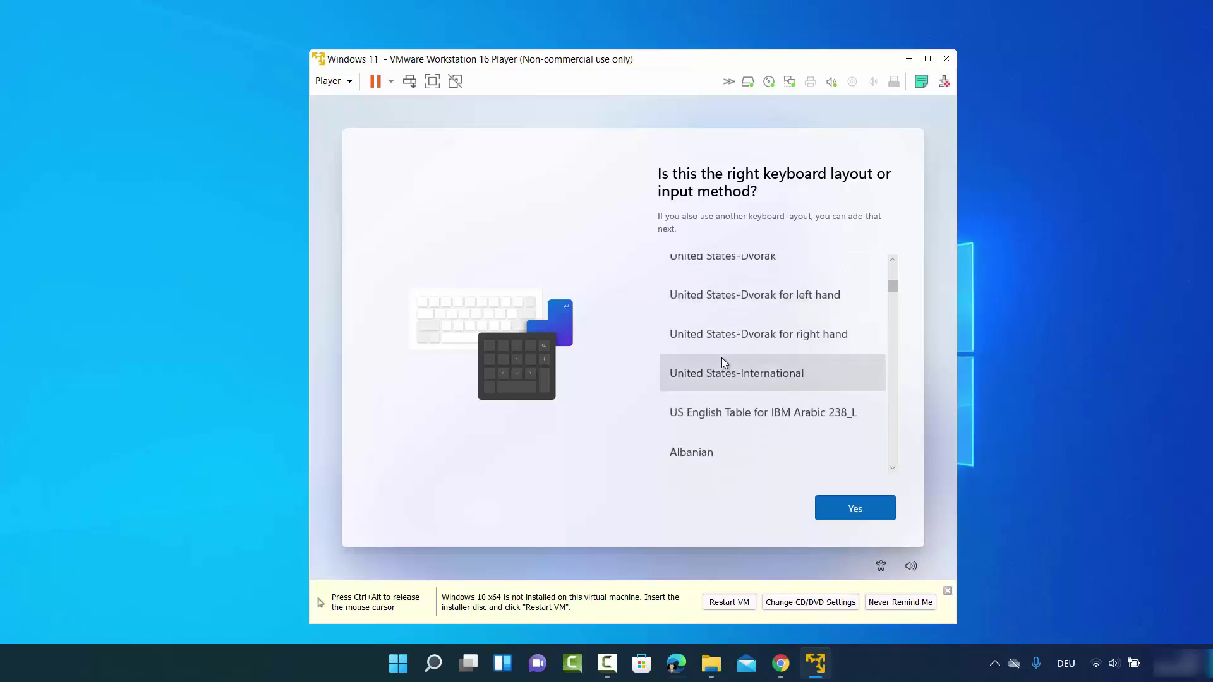
{"action": "scroll", "coordinate": [723, 358], "scroll_direction": "down", "scroll_amount": 10}
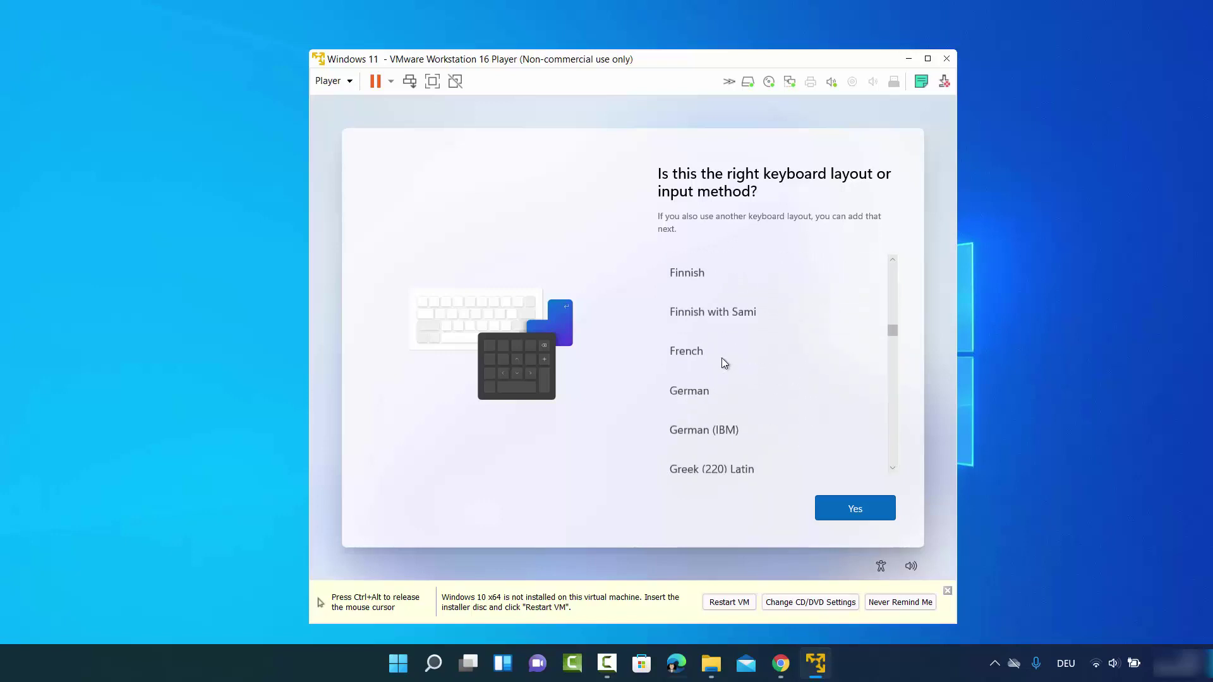
{"action": "scroll", "coordinate": [722, 358], "scroll_direction": "down", "scroll_amount": 1}
{"action": "left_click", "coordinate": [688, 349]}
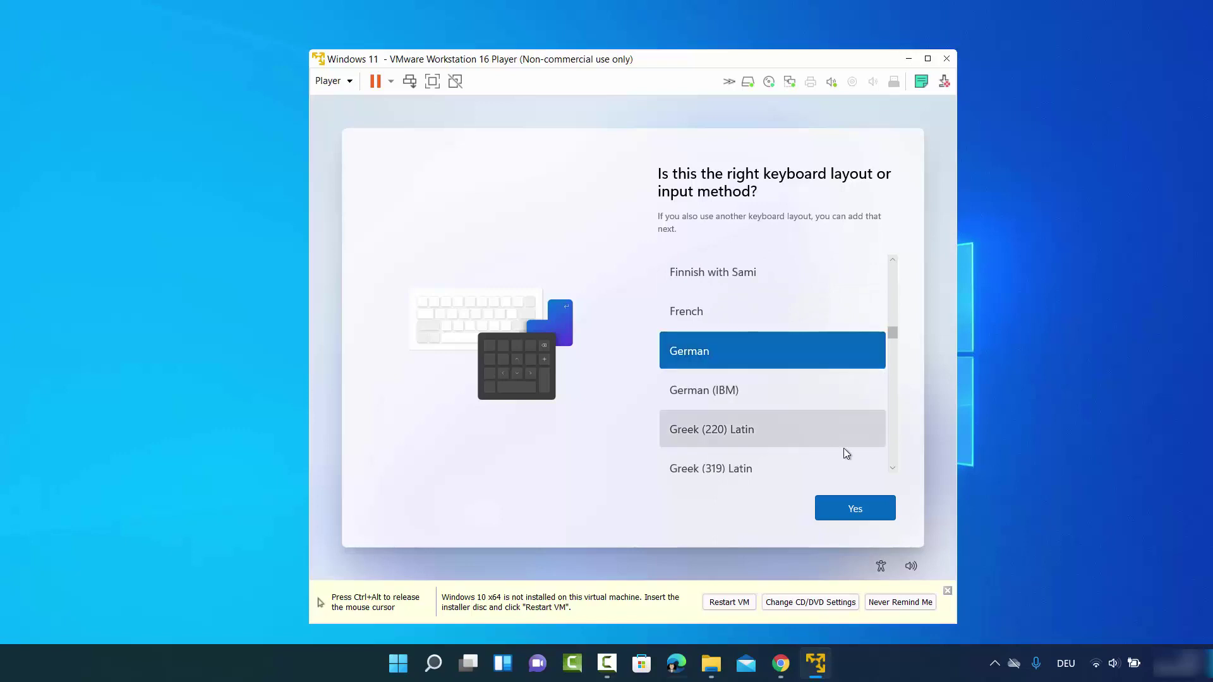
{"action": "left_click", "coordinate": [843, 508]}
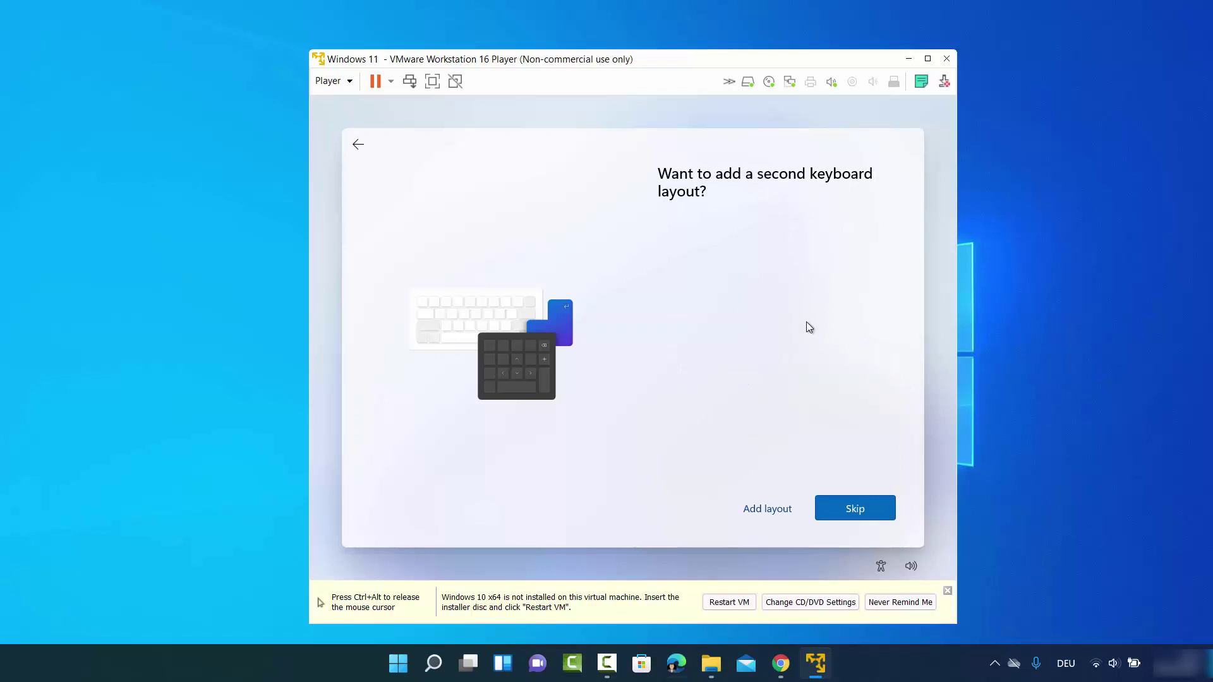
{"action": "left_click", "coordinate": [847, 507]}
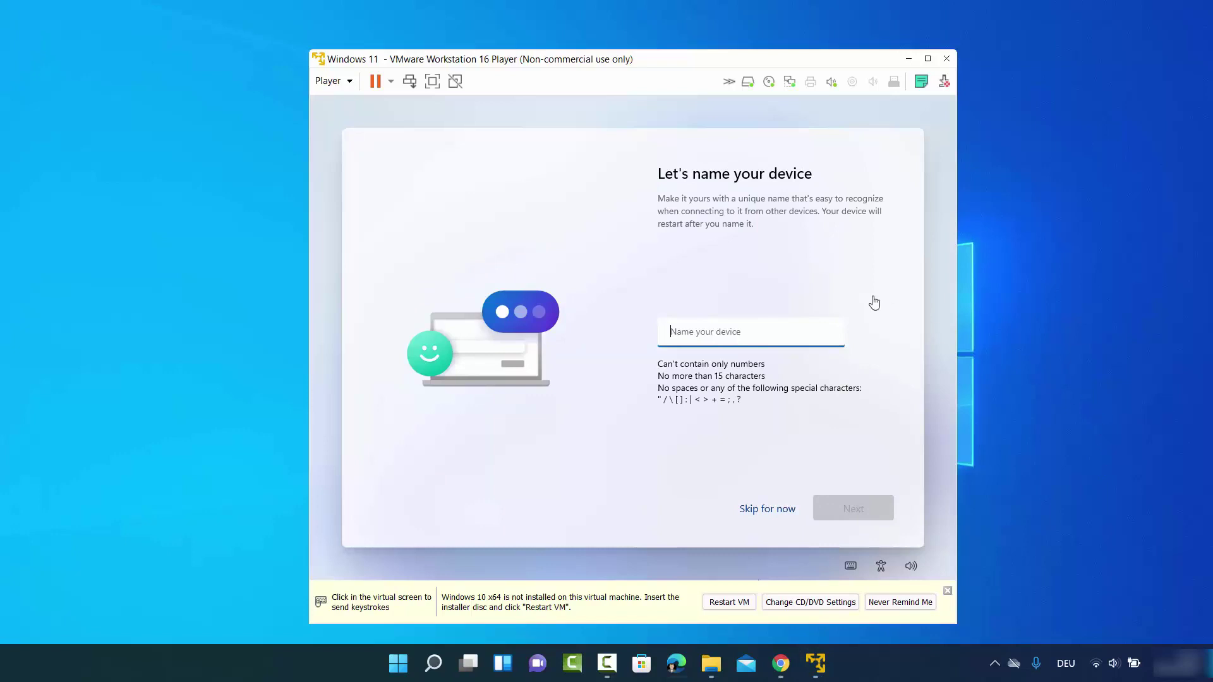
Enter 'co' as the device name
{"action": "left_click", "coordinate": [732, 339]}
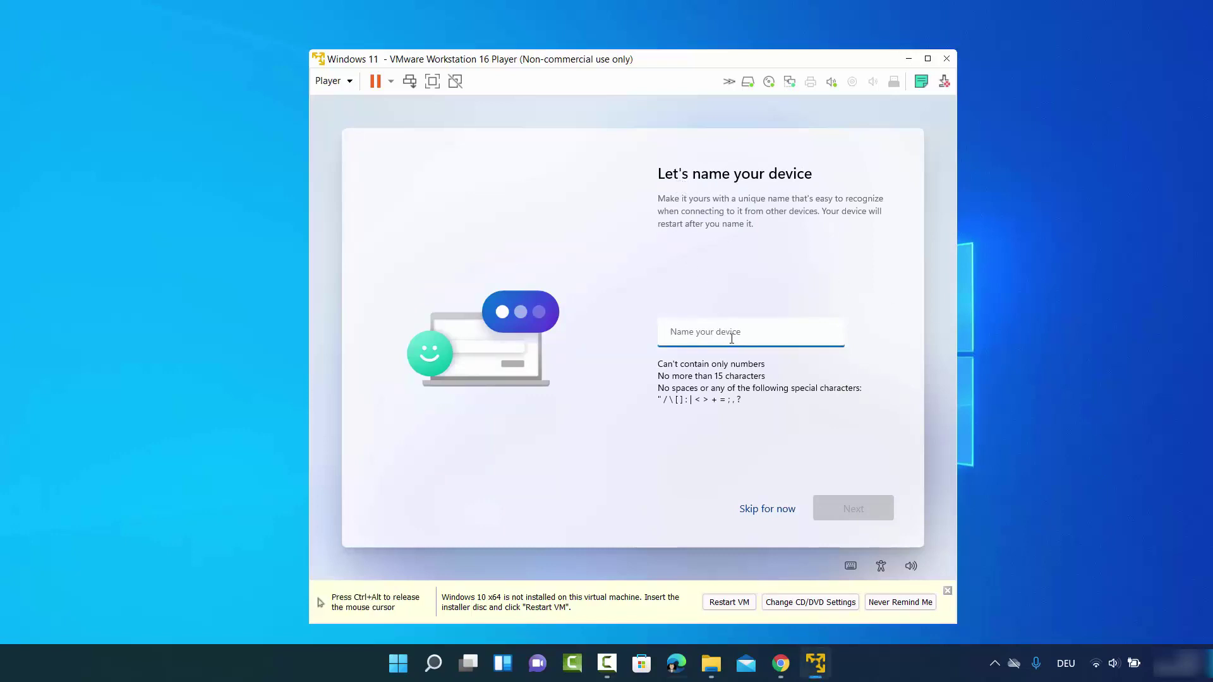
{"action": "type", "text": "co"}
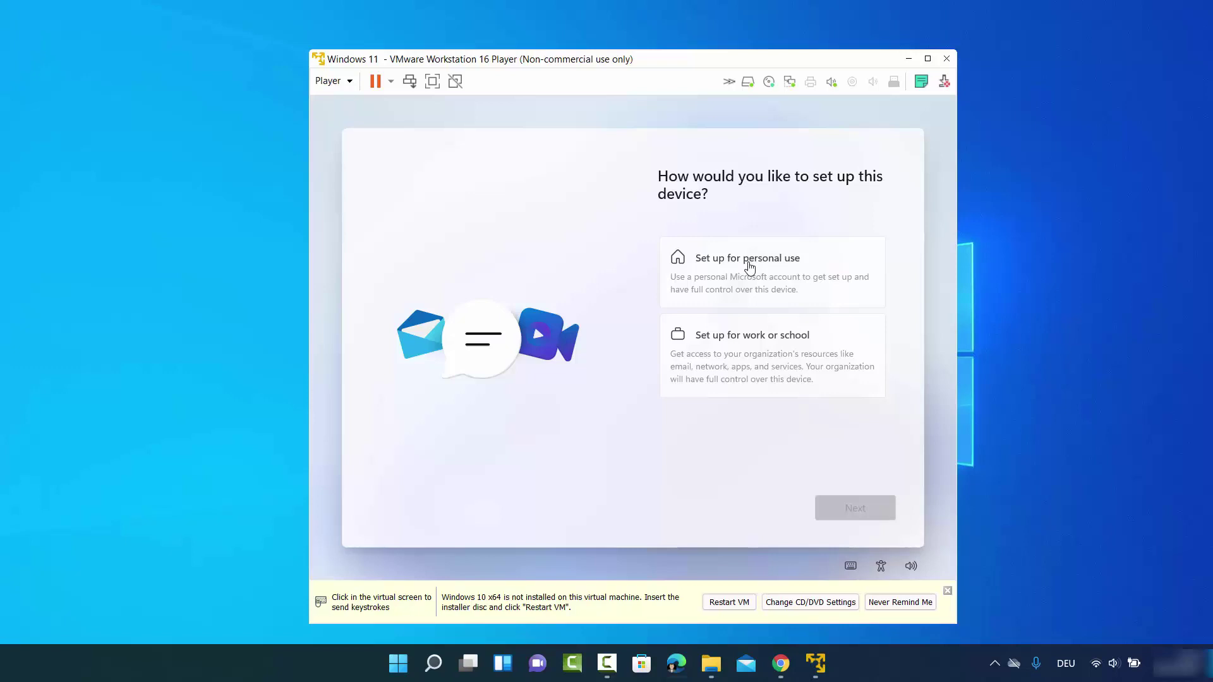
Choose to set up the device for personal use
{"action": "left_click", "coordinate": [749, 262]}
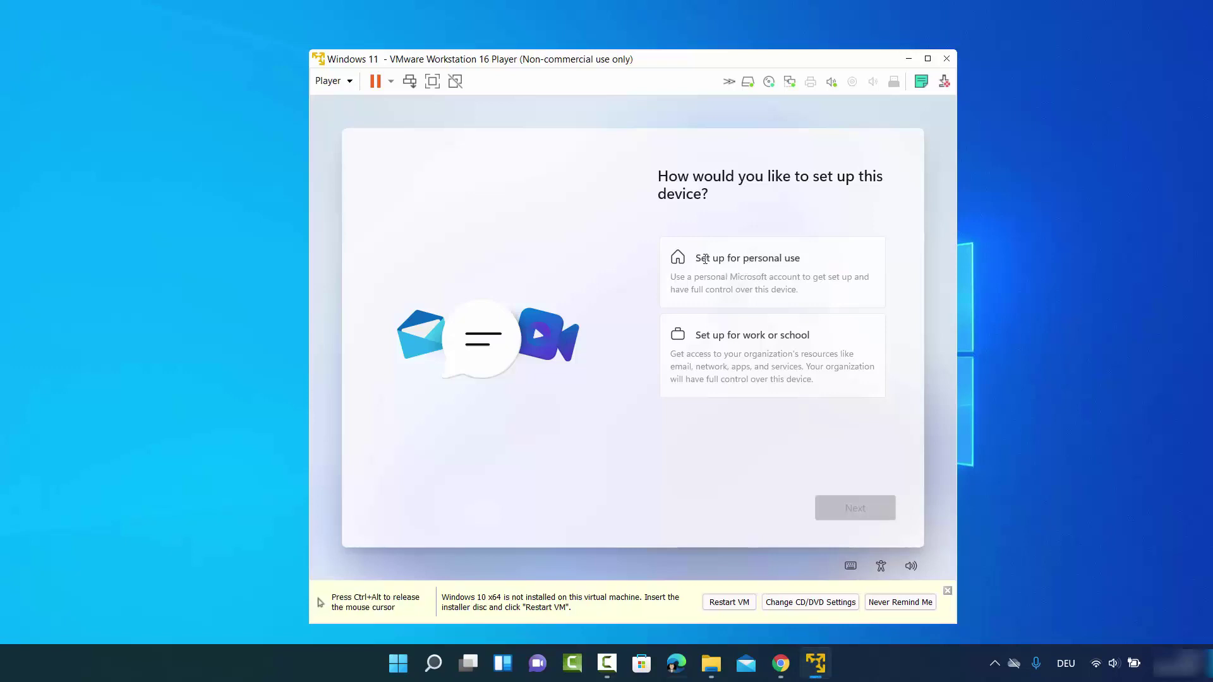
{"action": "left_click", "coordinate": [728, 274]}
{"action": "left_click", "coordinate": [861, 511]}
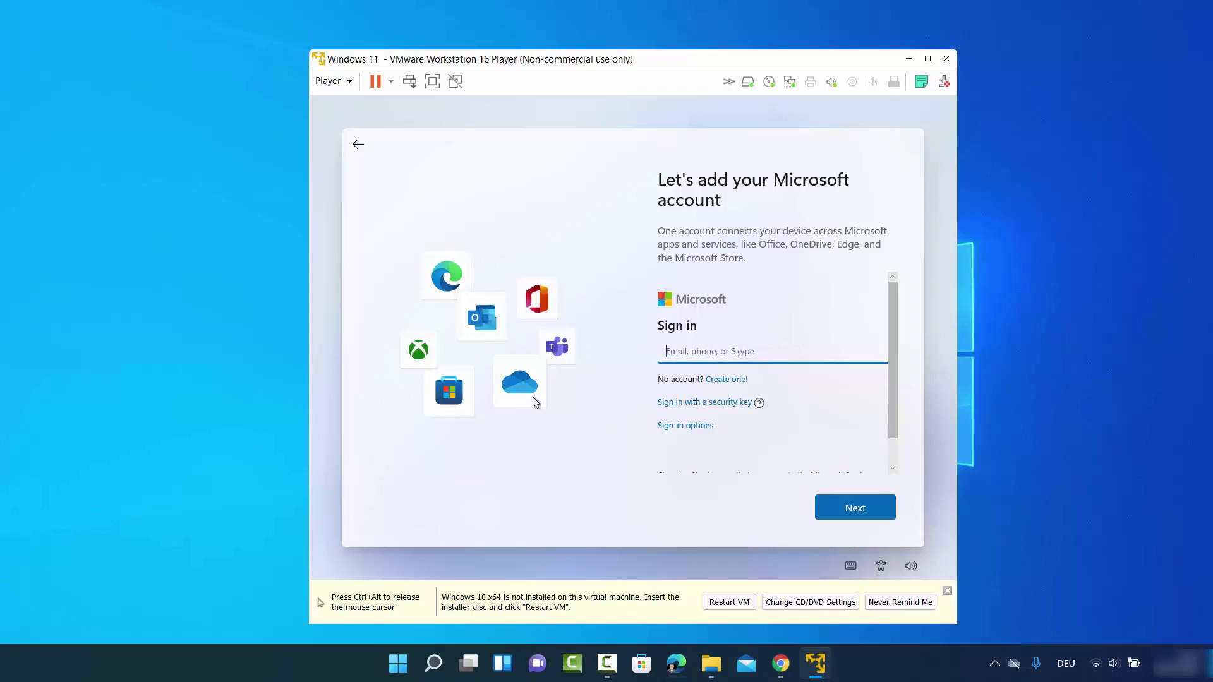
Pick Offline account under sign-in options and skip the Microsoft account sign-in
{"action": "scroll", "coordinate": [708, 388], "scroll_direction": "down", "scroll_amount": 1}
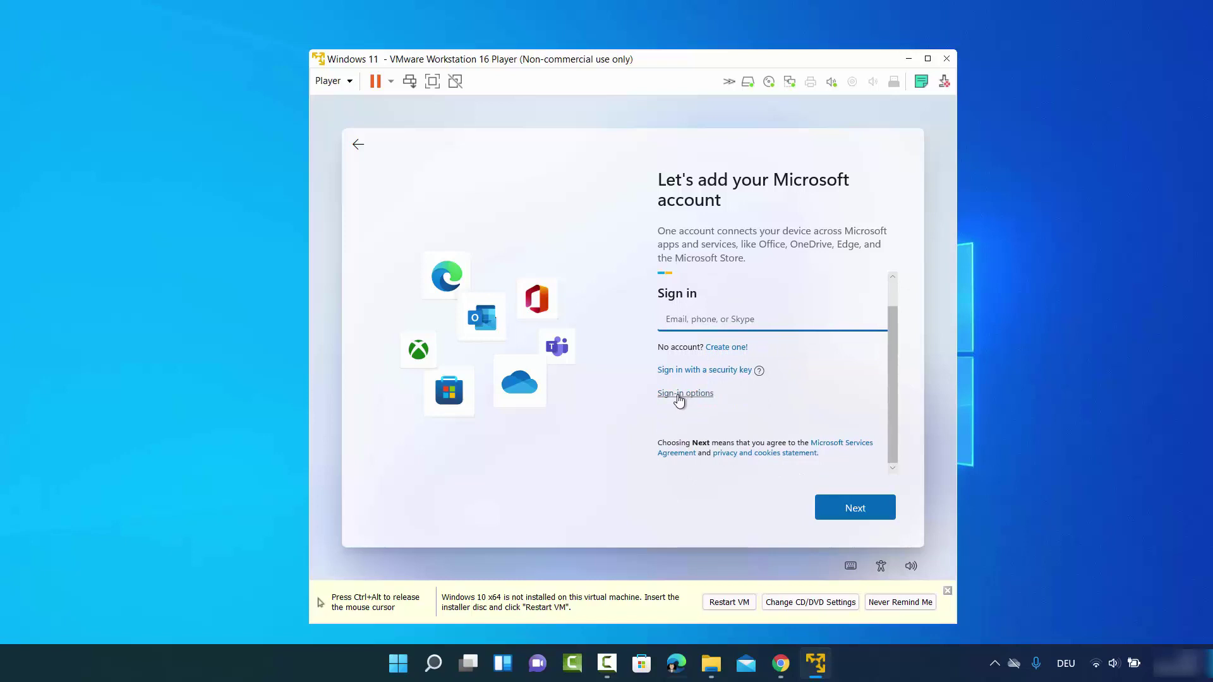
{"action": "left_click", "coordinate": [684, 397]}
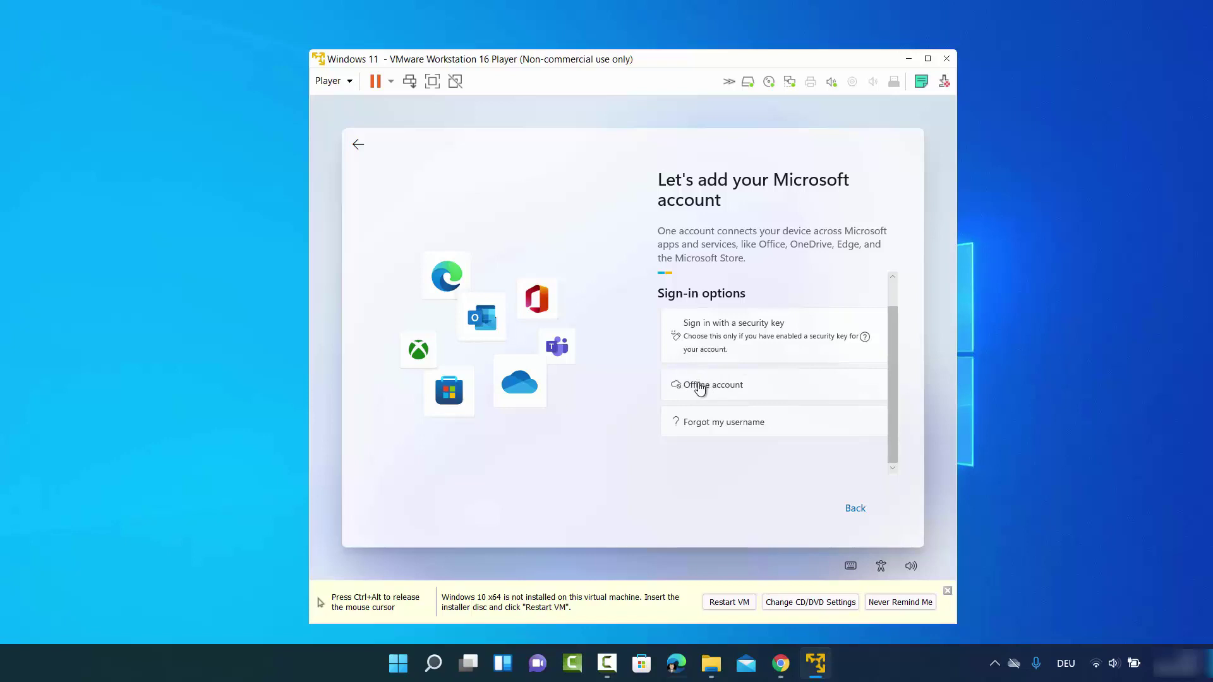
{"action": "left_click", "coordinate": [699, 387]}
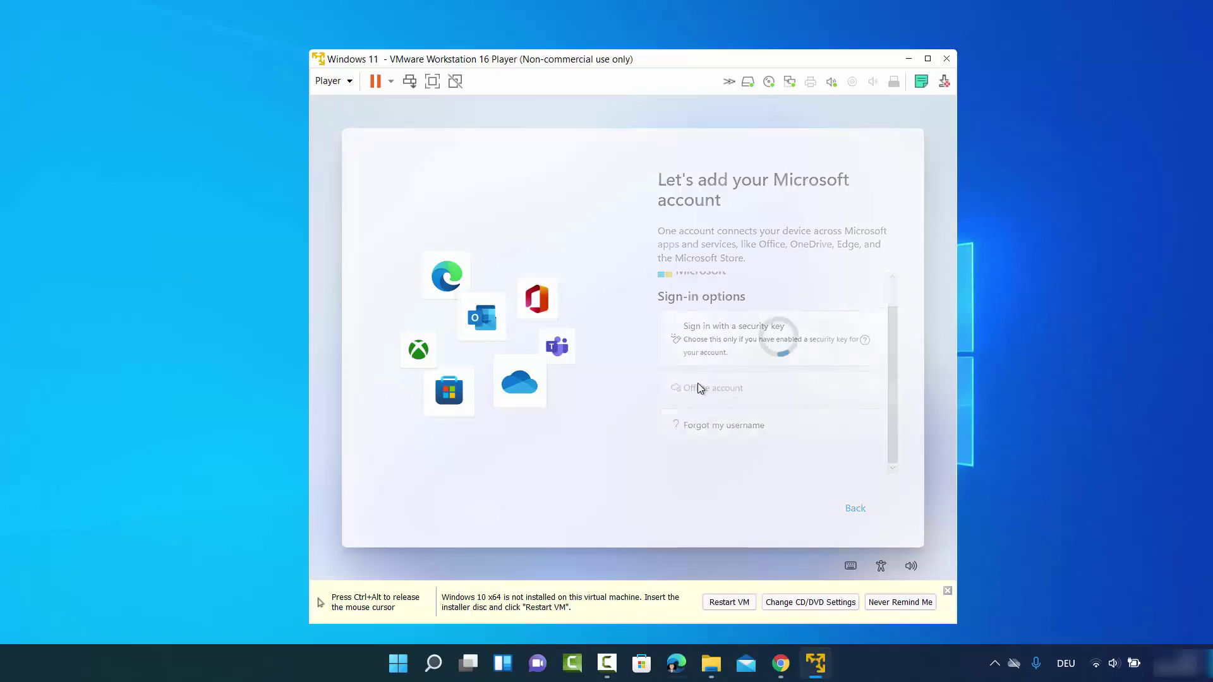
{"action": "left_click", "coordinate": [628, 97]}
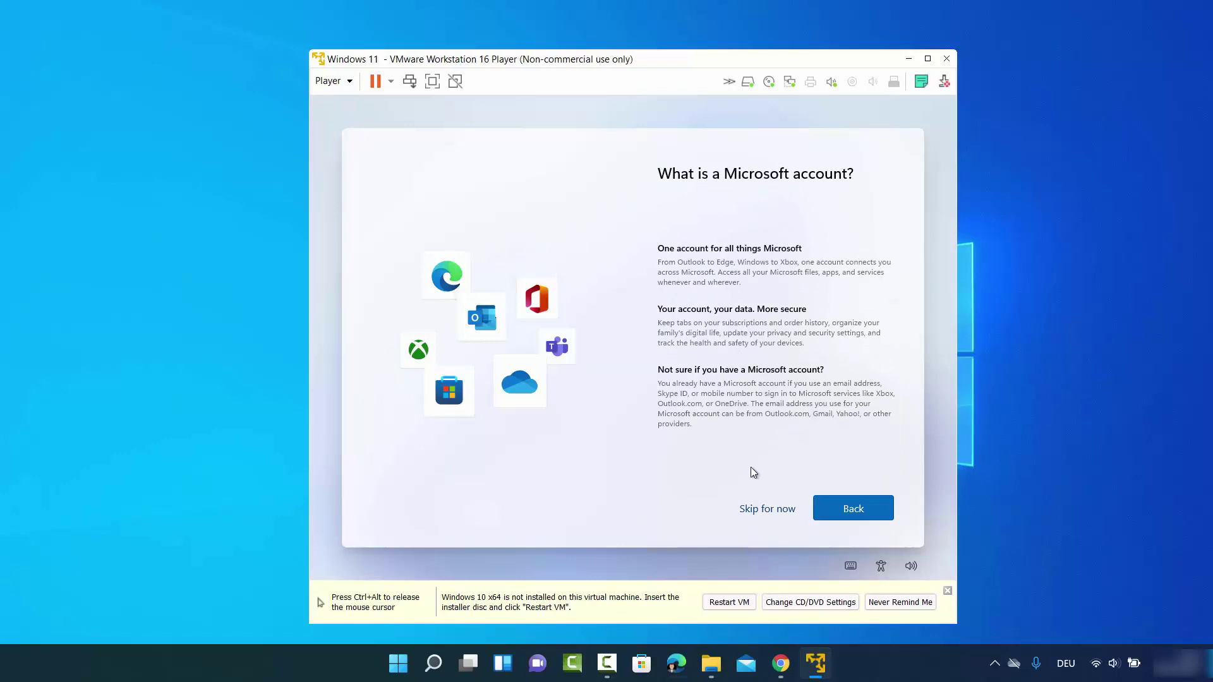
{"action": "left_click", "coordinate": [768, 509]}
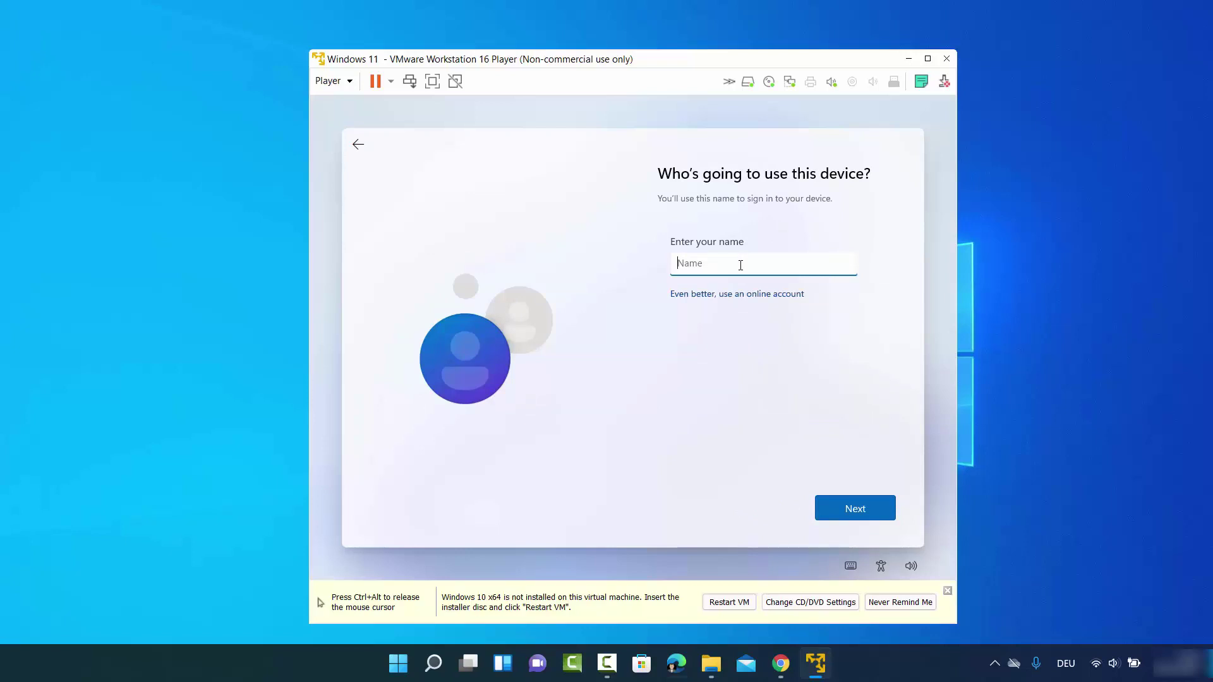
Enter the local account's user name, then set and confirm its password
{"action": "type", "text": "yogesh"}
{"action": "left_click", "coordinate": [862, 500]}
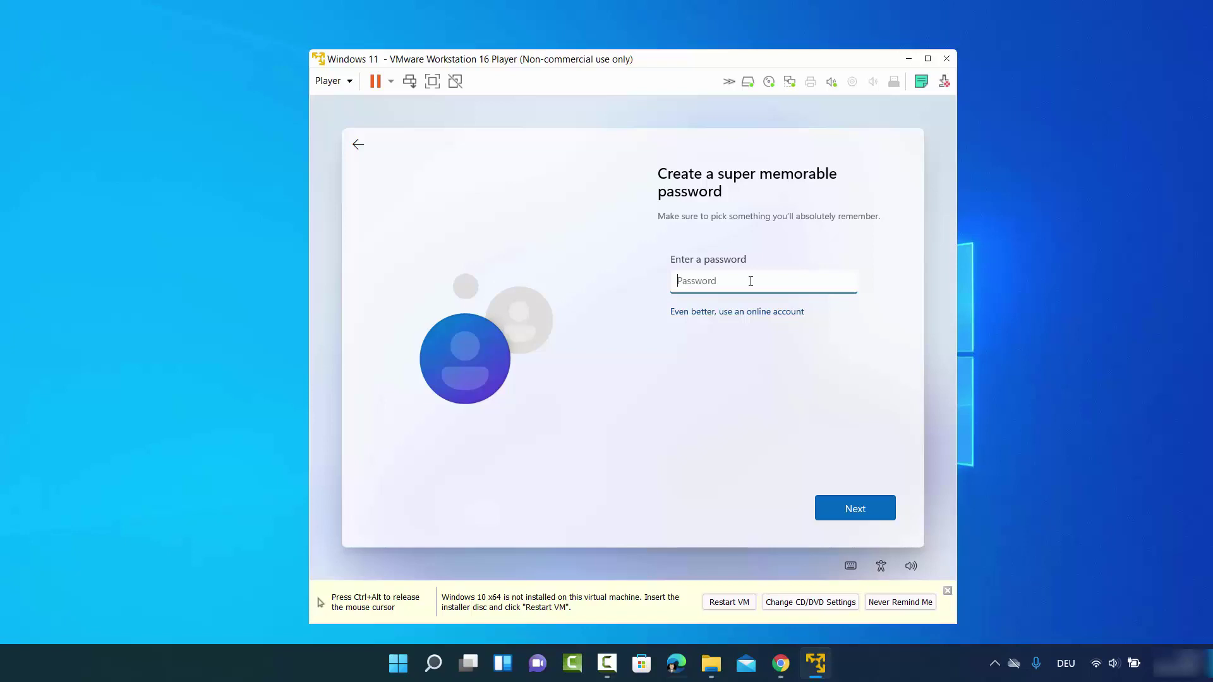
{"action": "type", "text": "******"}
{"action": "left_click", "coordinate": [840, 506]}
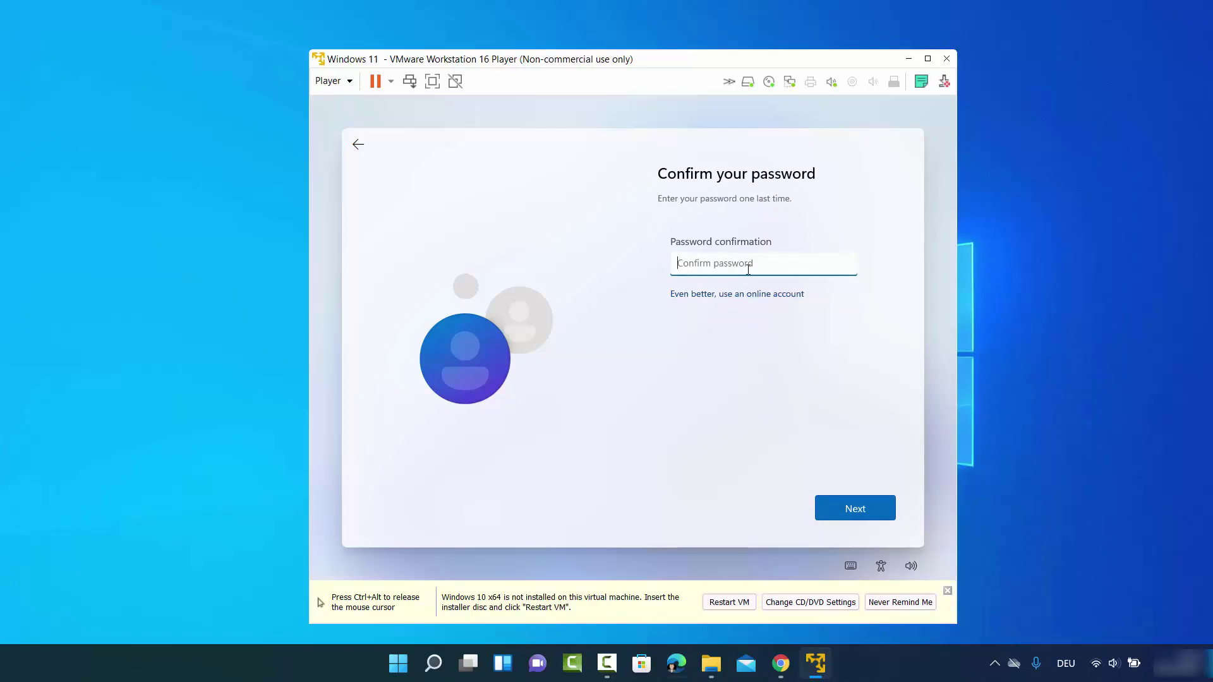
{"action": "type", "text": "******"}
{"action": "left_click", "coordinate": [848, 506]}
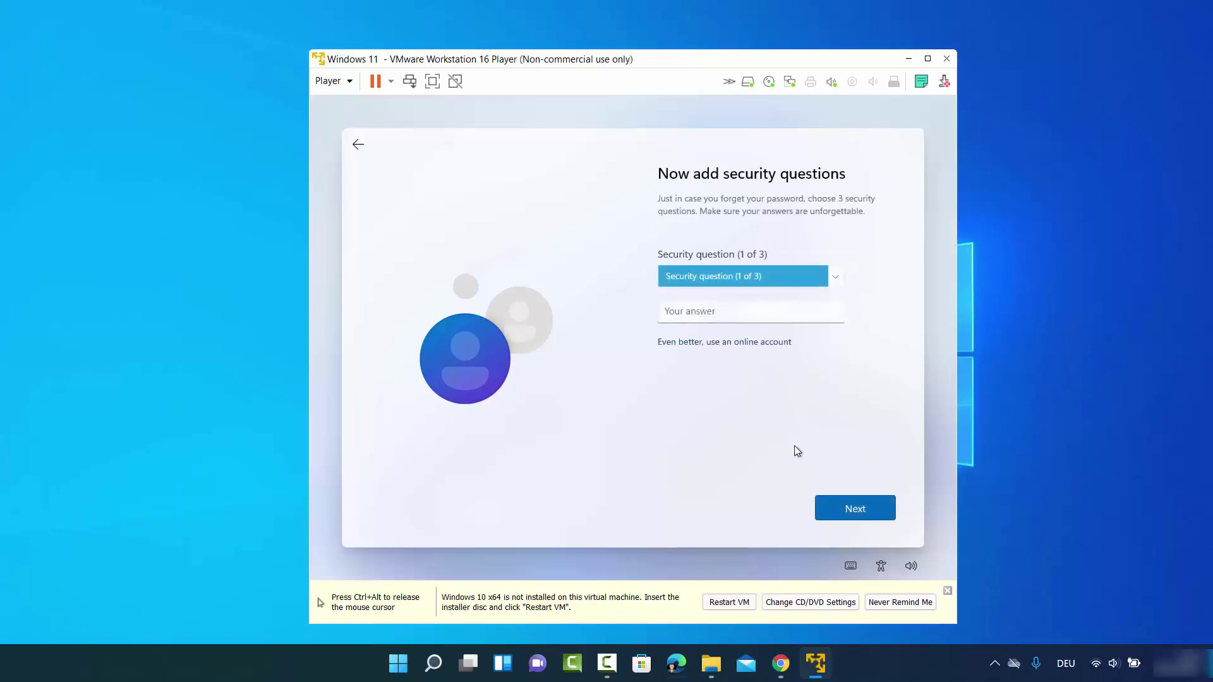
Answer the first pet's name security question
{"action": "left_click", "coordinate": [717, 278]}
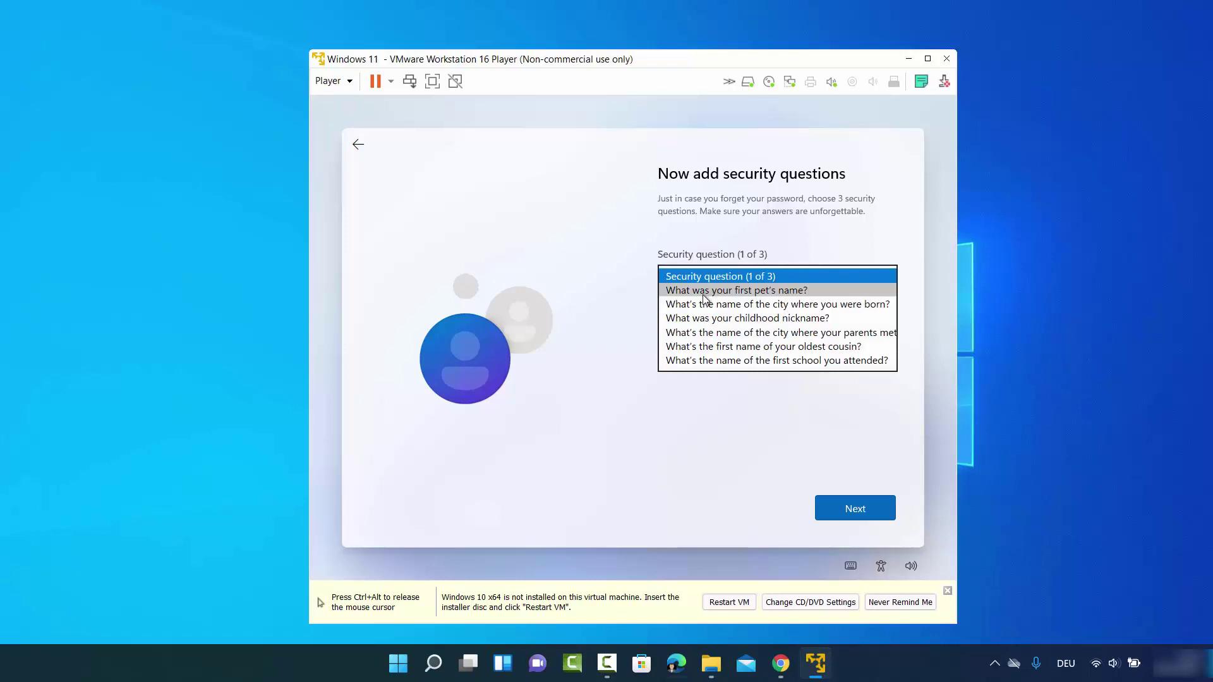
{"action": "left_click", "coordinate": [719, 292]}
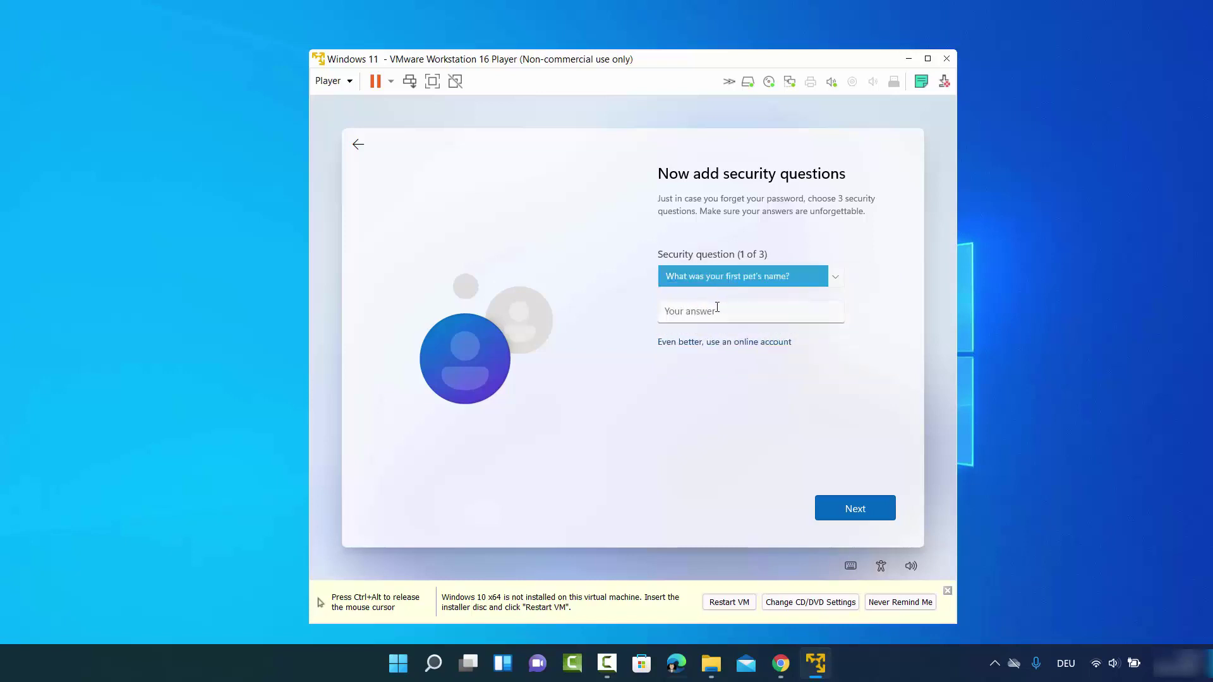
{"action": "left_click", "coordinate": [717, 309]}
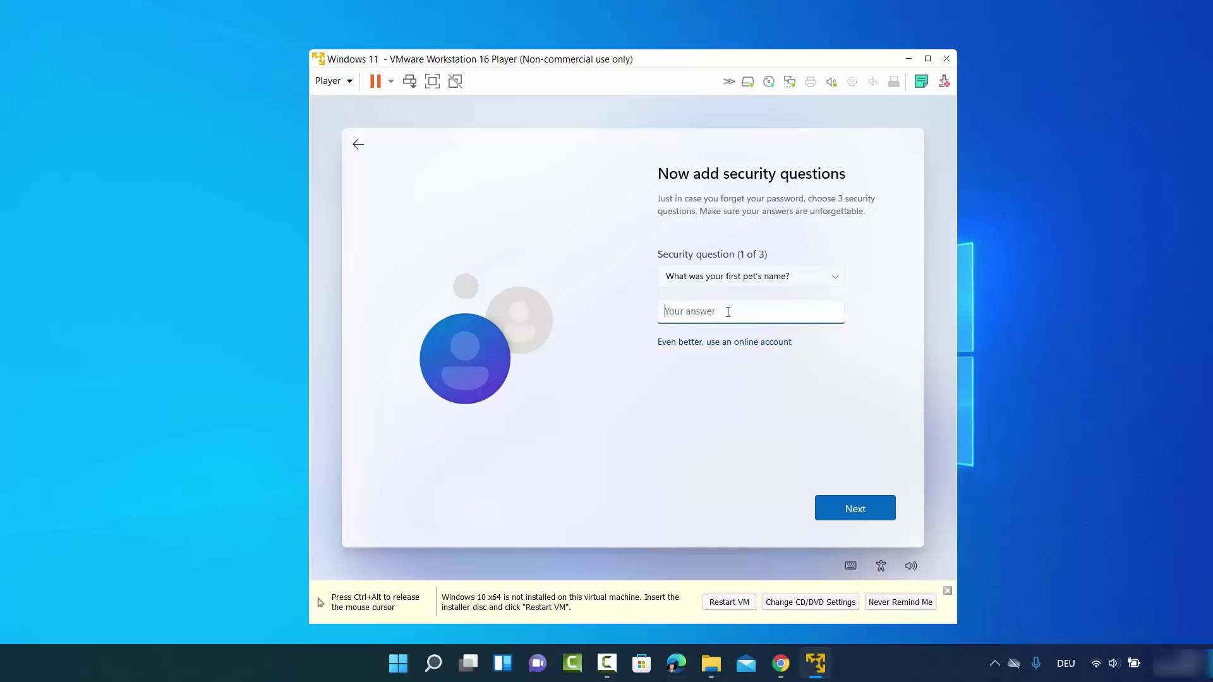
{"action": "double_click", "coordinate": [787, 311]}
{"action": "left_click", "coordinate": [855, 509]}
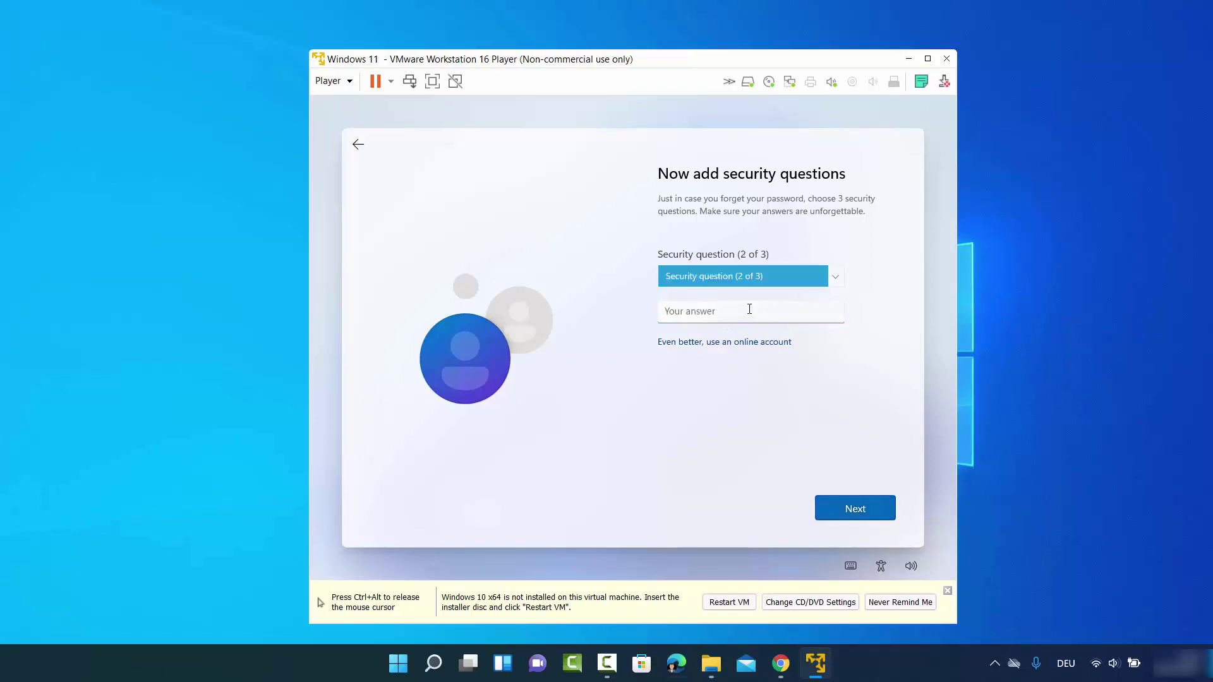
Choose the city-you-were-born question and enter its answer
{"action": "left_click", "coordinate": [750, 289]}
{"action": "left_click", "coordinate": [737, 290]}
{"action": "left_click", "coordinate": [732, 311]}
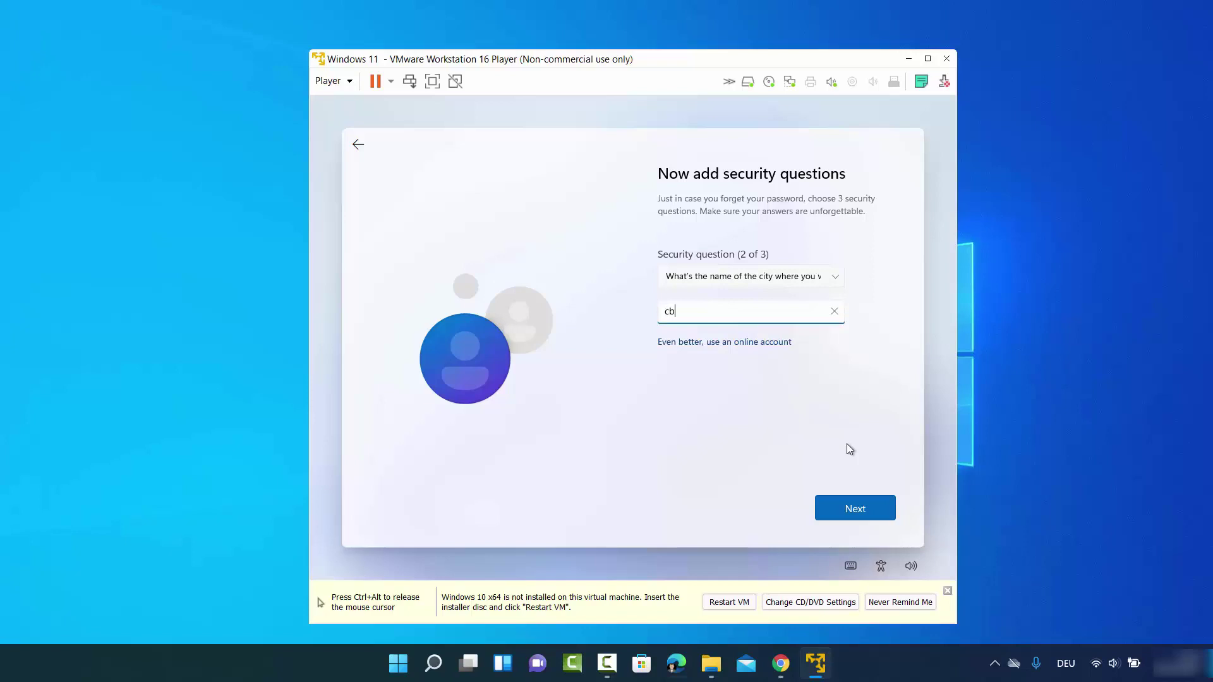
{"action": "key", "text": "Return"}
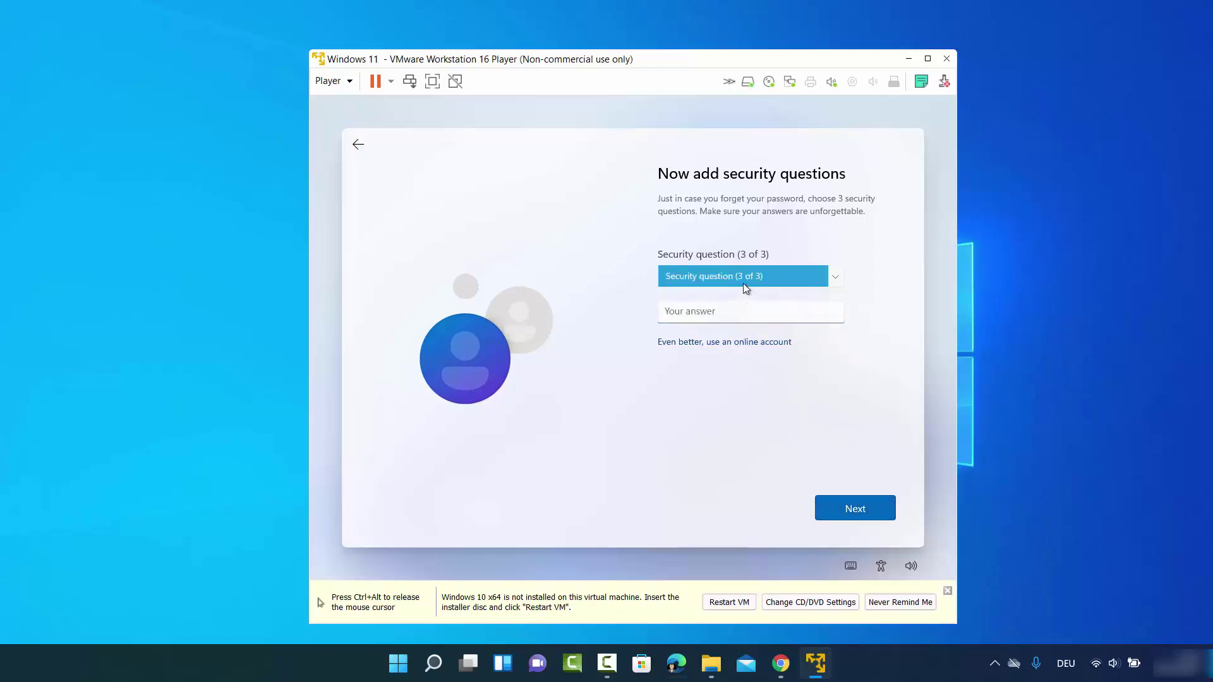
Pick the third security question, answer it, and continue to privacy settings
{"action": "left_click", "coordinate": [744, 284]}
{"action": "left_click", "coordinate": [733, 305]}
{"action": "left_click", "coordinate": [730, 316]}
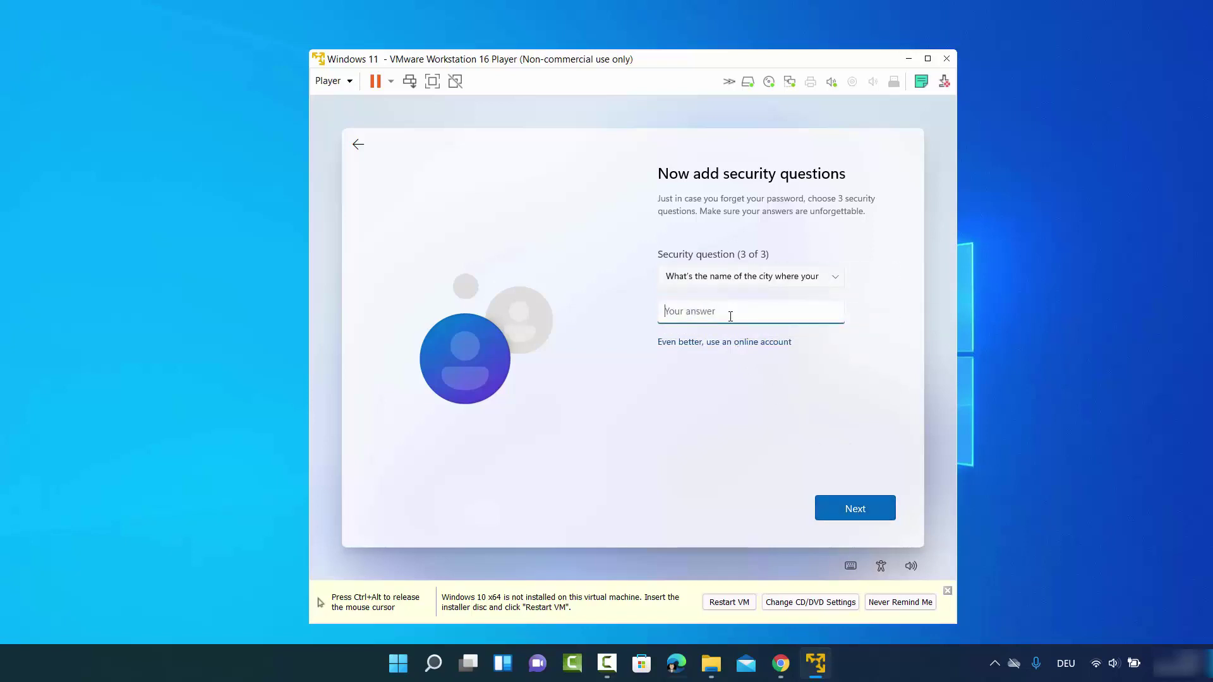
{"action": "left_click", "coordinate": [841, 509]}
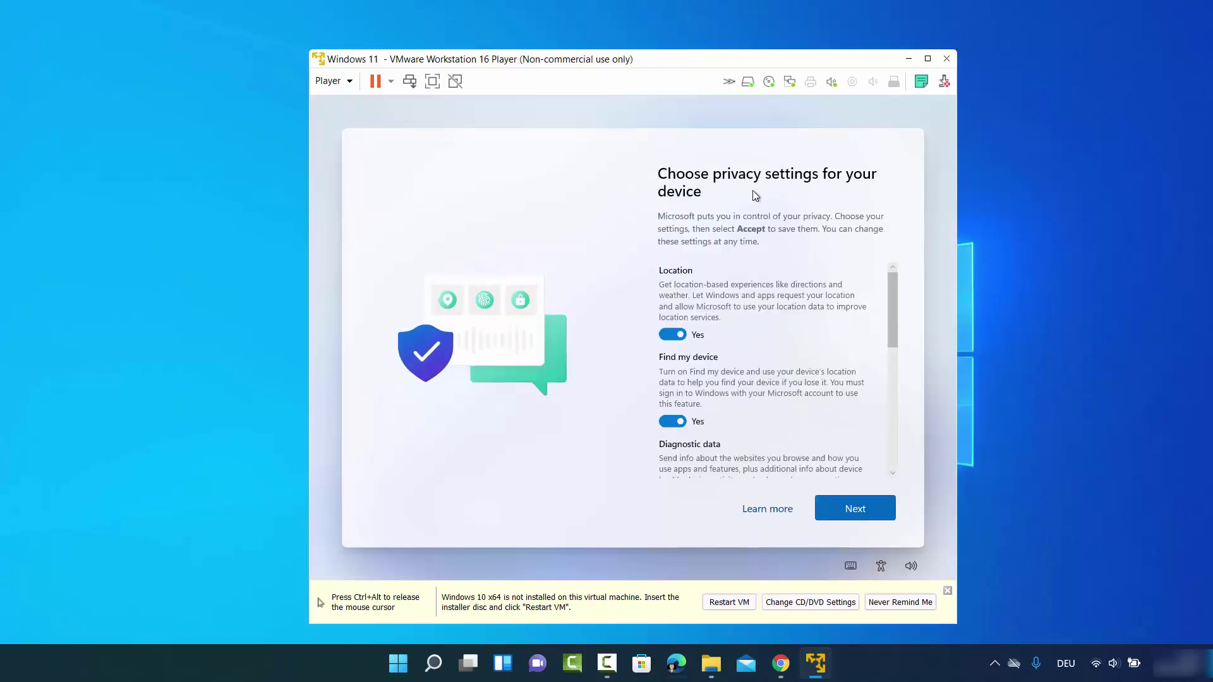
Turn off Location, Find my device and Inking & typing, and limit diagnostic data to required
{"action": "scroll", "coordinate": [699, 265], "scroll_direction": "down", "scroll_amount": 1}
{"action": "left_click", "coordinate": [699, 270]}
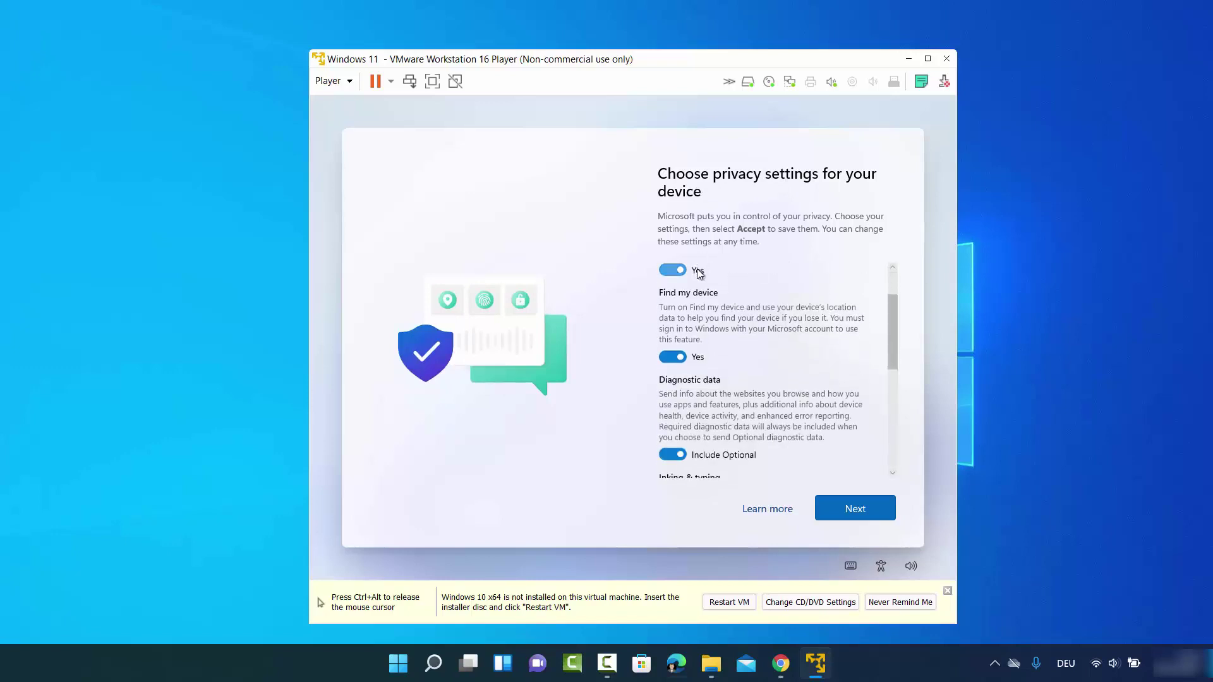
{"action": "scroll", "coordinate": [695, 278], "scroll_direction": "up", "scroll_amount": 1}
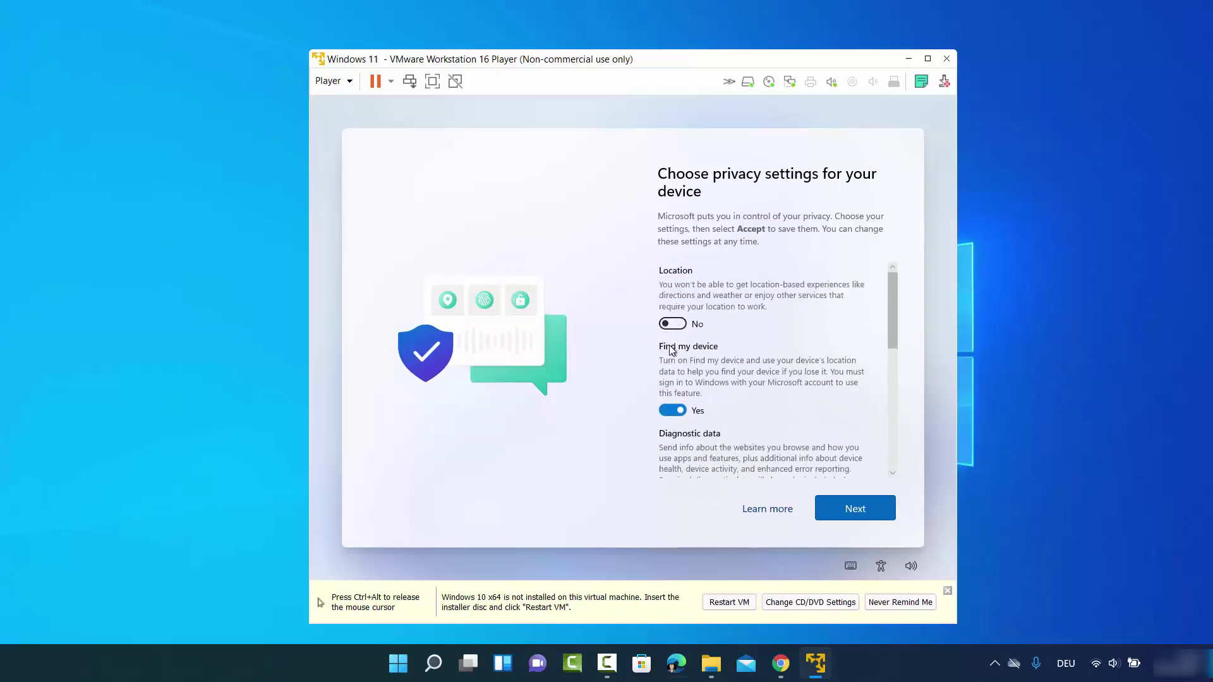
{"action": "left_click", "coordinate": [673, 411]}
{"action": "scroll", "coordinate": [708, 357], "scroll_direction": "down", "scroll_amount": 1}
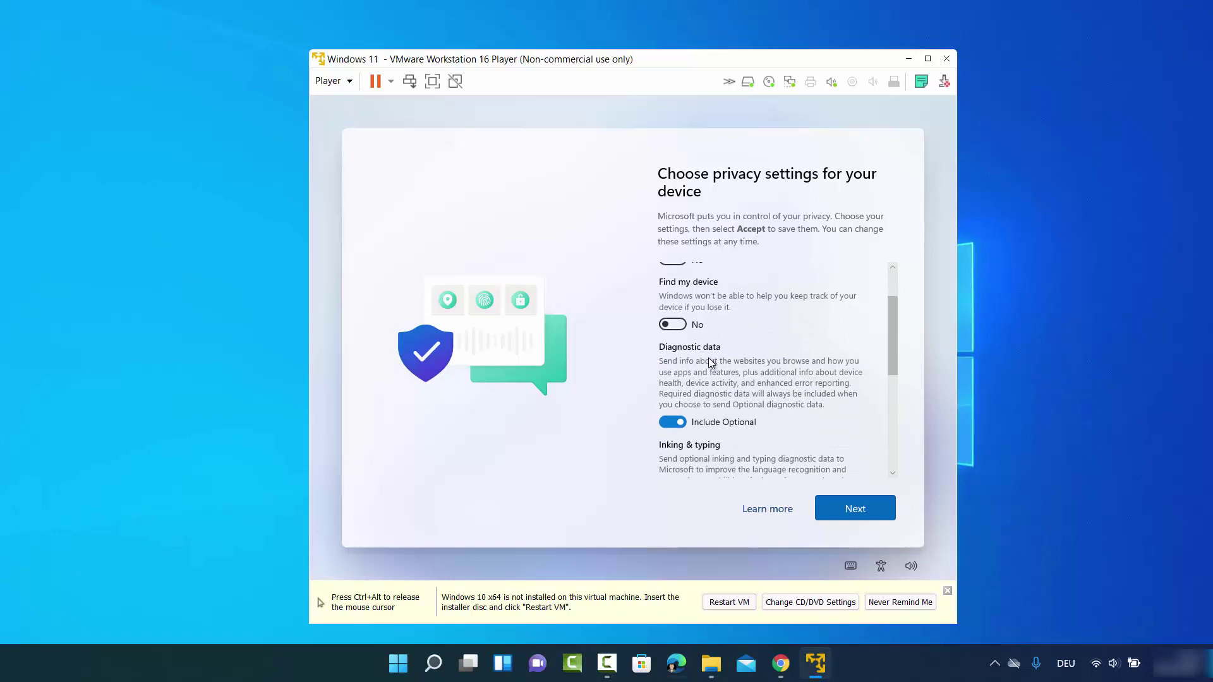
{"action": "left_click", "coordinate": [671, 420]}
{"action": "scroll", "coordinate": [688, 339], "scroll_direction": "down", "scroll_amount": 1}
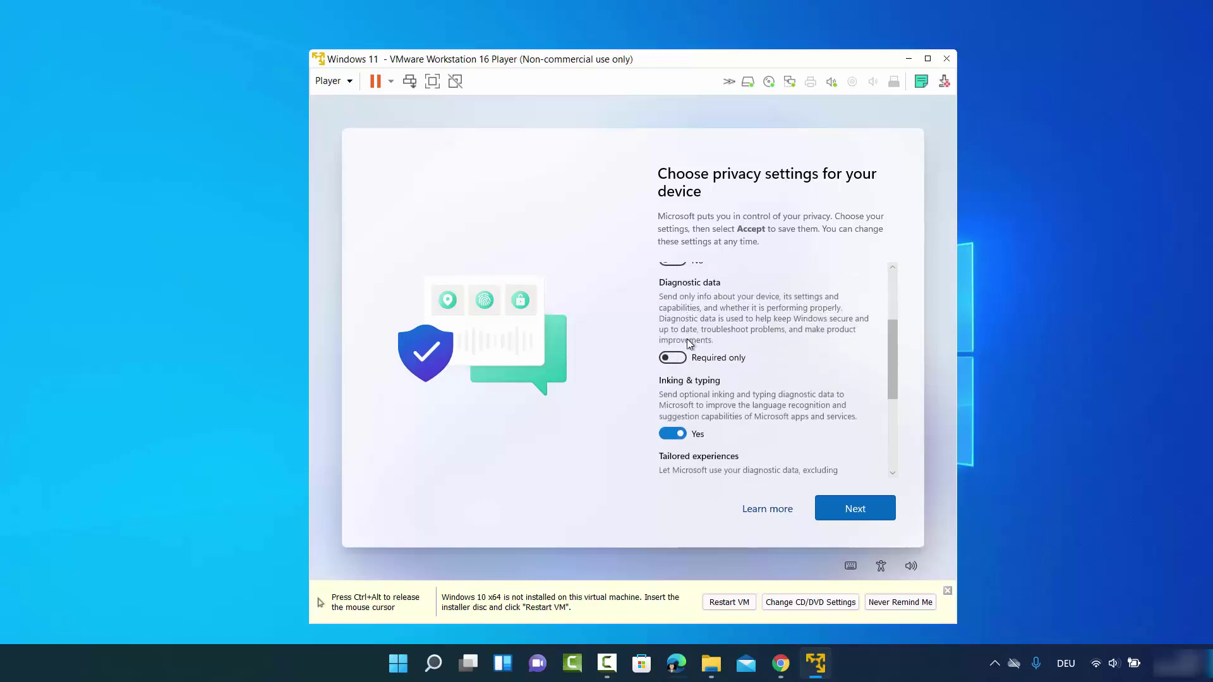
{"action": "left_click", "coordinate": [657, 434]}
Turn off Tailored experiences and Advertising ID, then accept the privacy settings
{"action": "scroll", "coordinate": [710, 386], "scroll_direction": "down", "scroll_amount": 2}
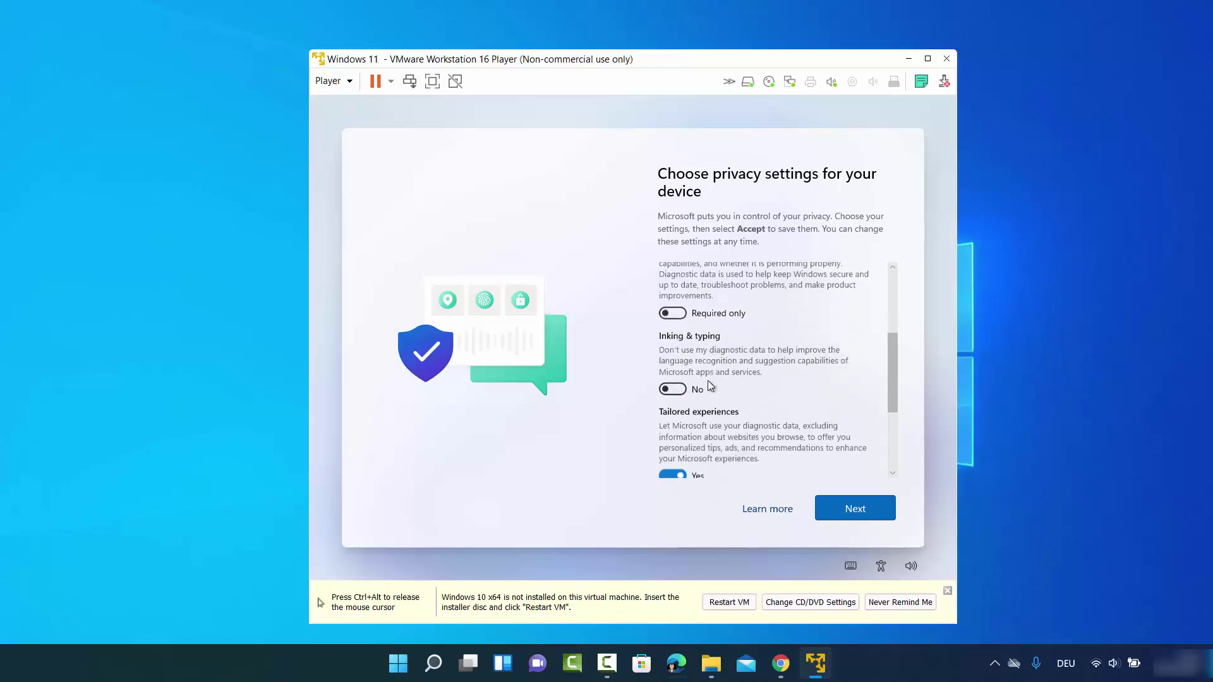
{"action": "left_click", "coordinate": [670, 424]}
{"action": "scroll", "coordinate": [711, 383], "scroll_direction": "down", "scroll_amount": 1}
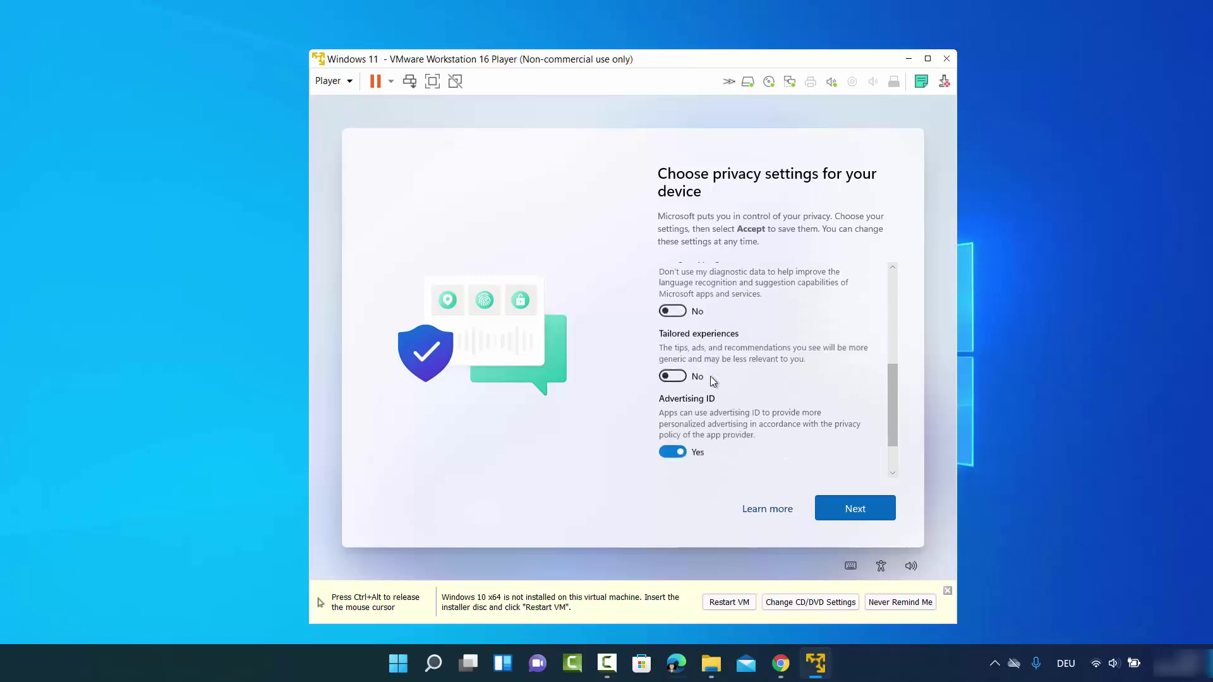
{"action": "left_click", "coordinate": [672, 413]}
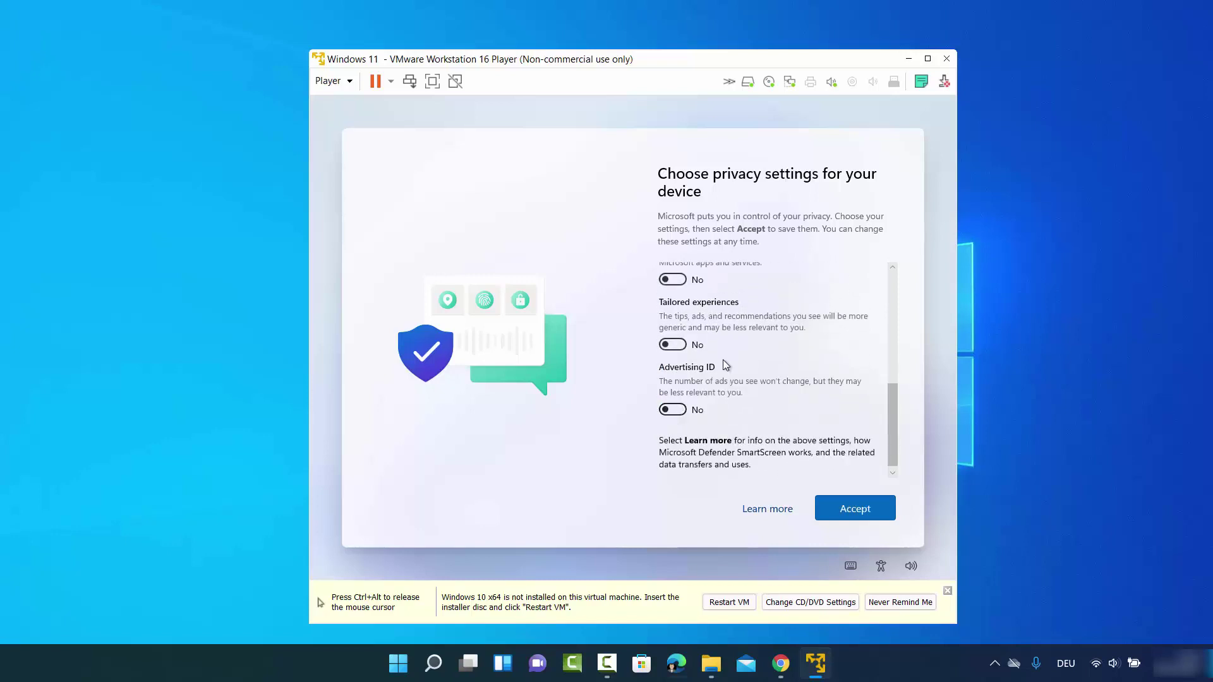
{"action": "scroll", "coordinate": [725, 365], "scroll_direction": "up", "scroll_amount": 1}
{"action": "scroll", "coordinate": [724, 365], "scroll_direction": "up", "scroll_amount": 3}
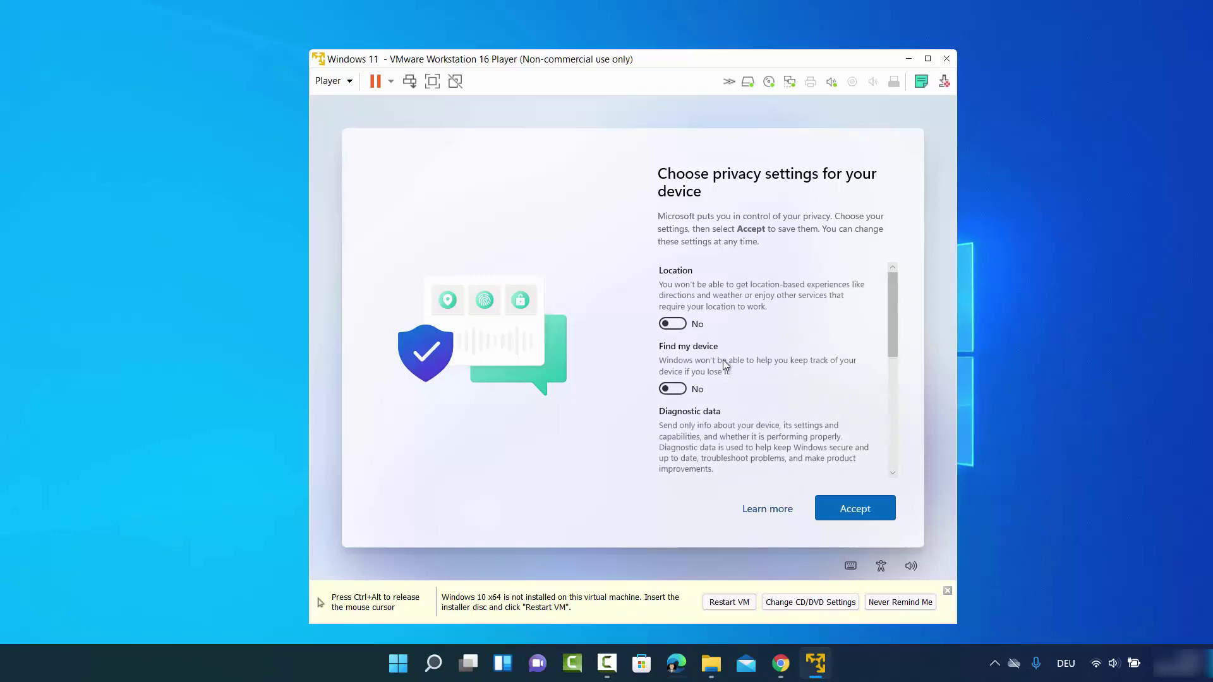
{"action": "scroll", "coordinate": [724, 365], "scroll_direction": "down", "scroll_amount": 2}
{"action": "scroll", "coordinate": [725, 365], "scroll_direction": "down", "scroll_amount": 3}
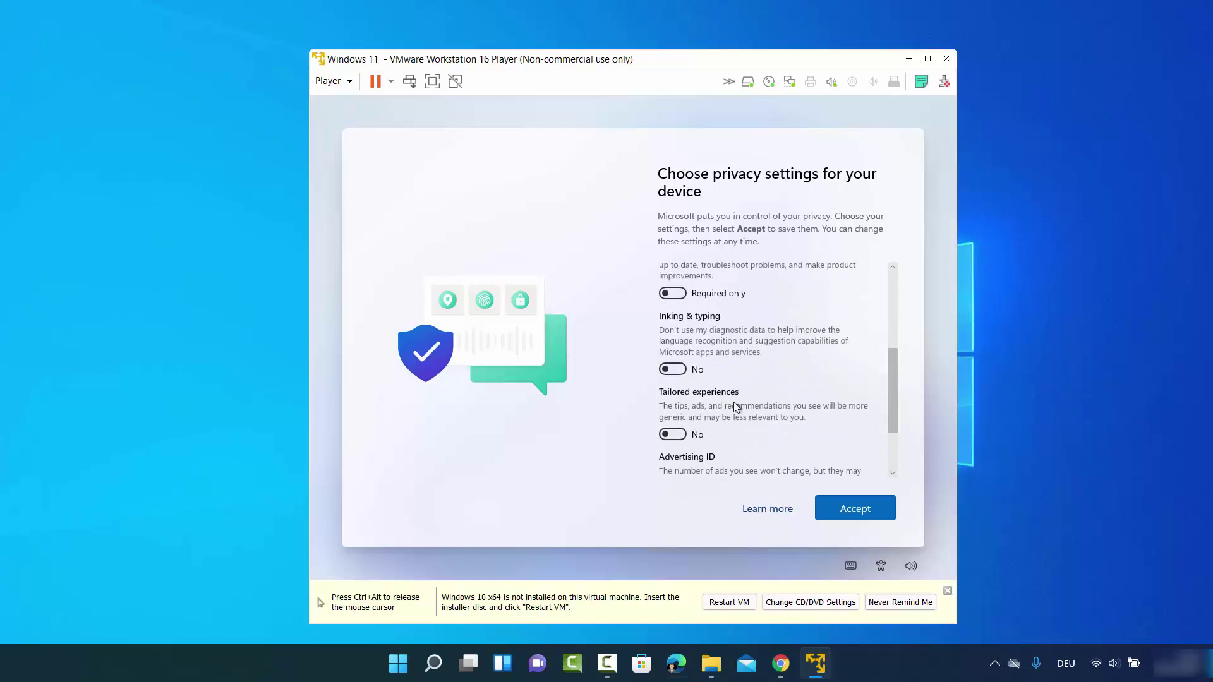
{"action": "left_click", "coordinate": [850, 509]}
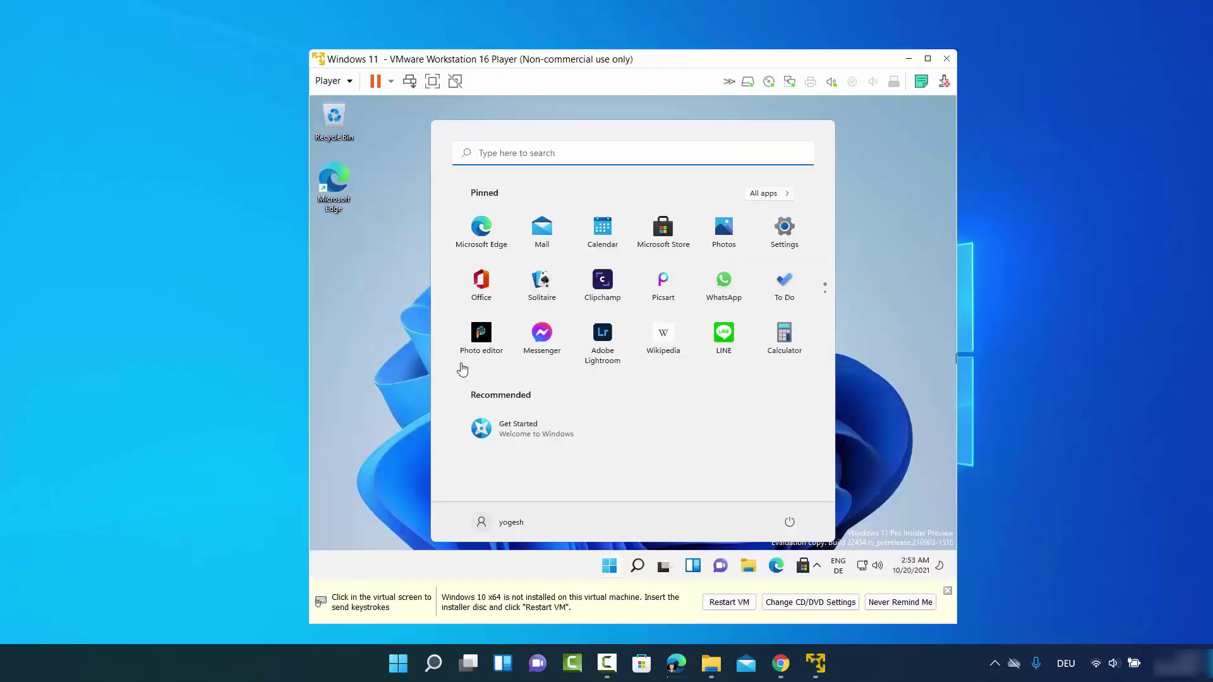
Dismiss the guest's Start menu and maximize the Player window
{"action": "left_click", "coordinate": [870, 361]}
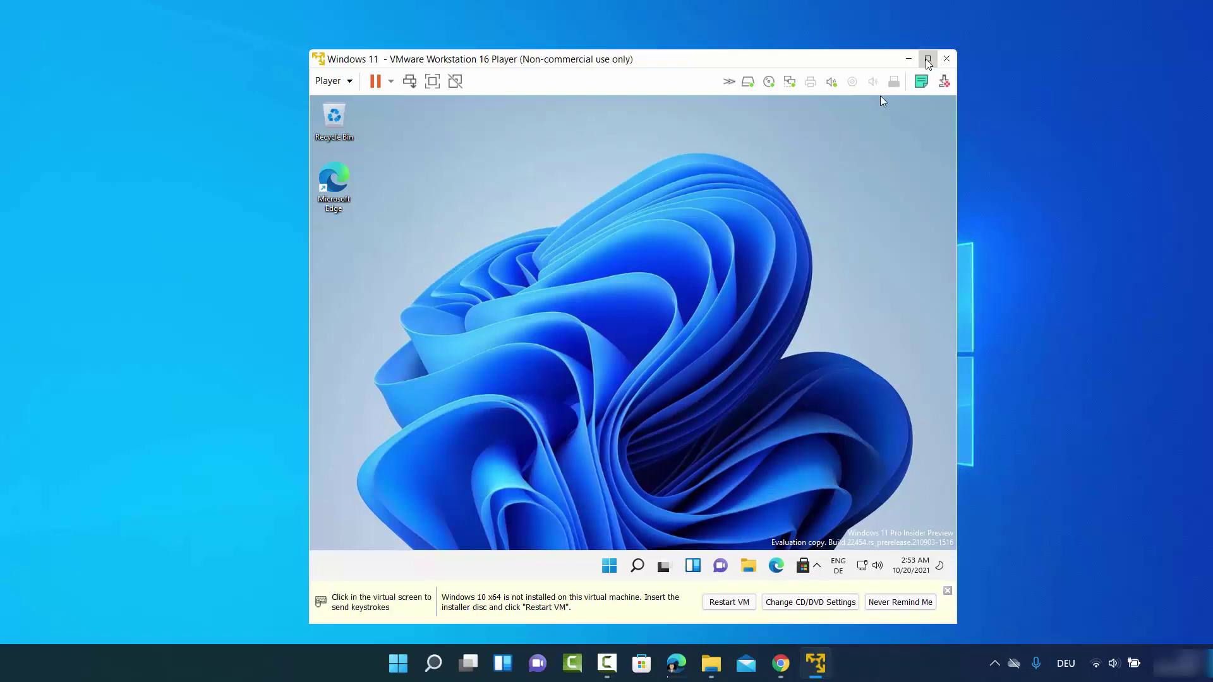
{"action": "mouse_move", "coordinate": [928, 63]}
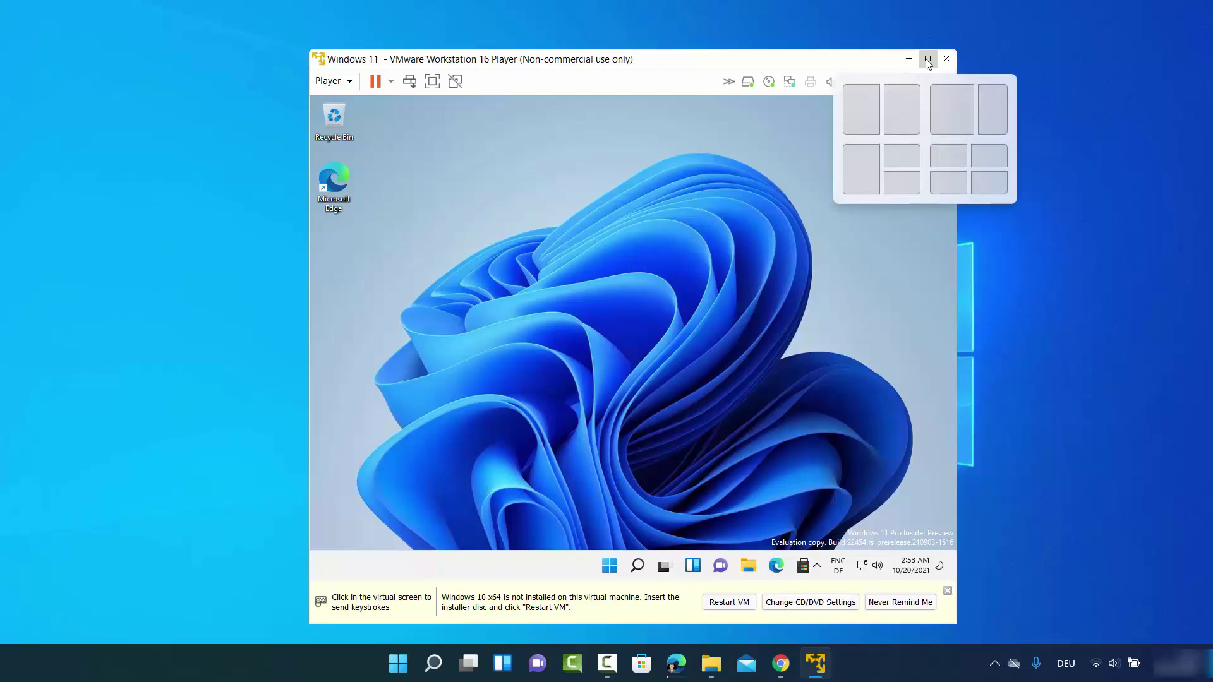
{"action": "left_click", "coordinate": [928, 58]}
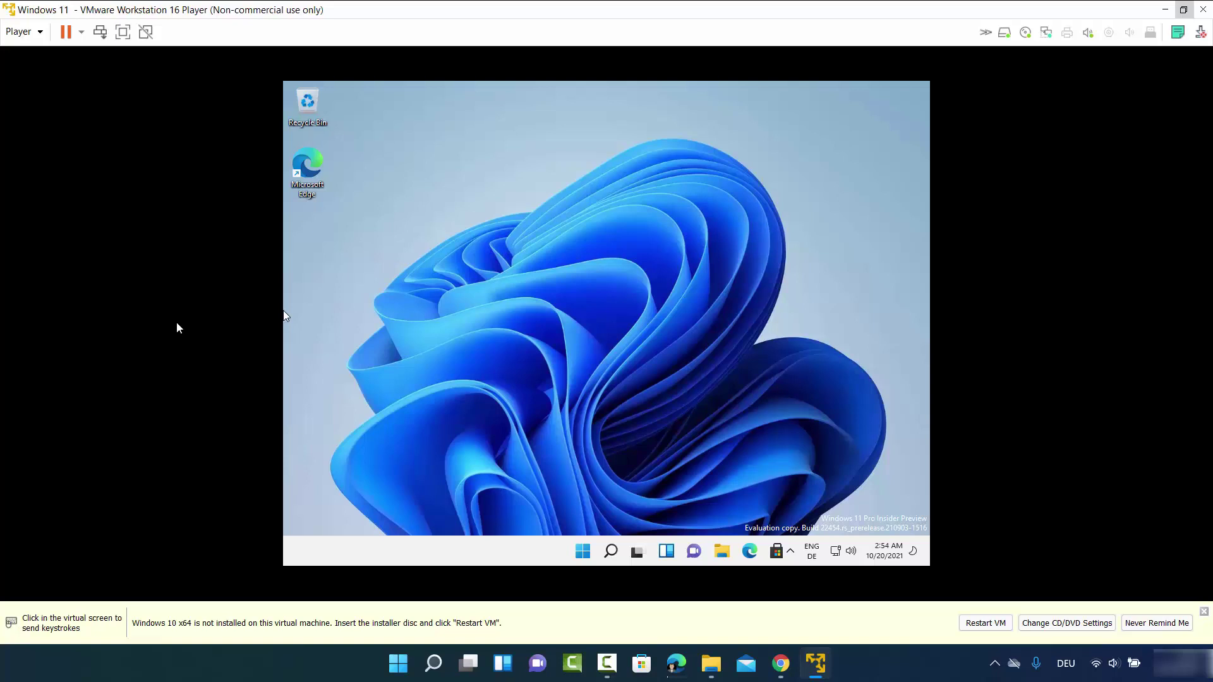
Choose Install VMware Tools from the Player > Manage menu
{"action": "left_click", "coordinate": [40, 37]}
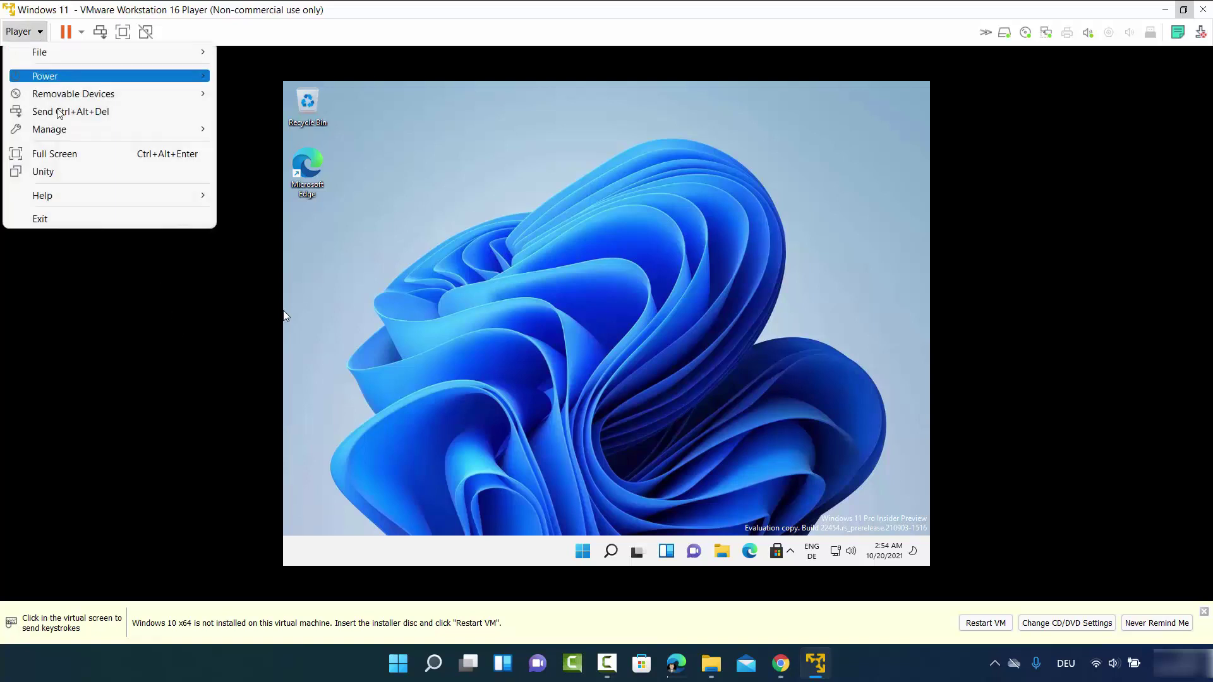
{"action": "mouse_move", "coordinate": [106, 135]}
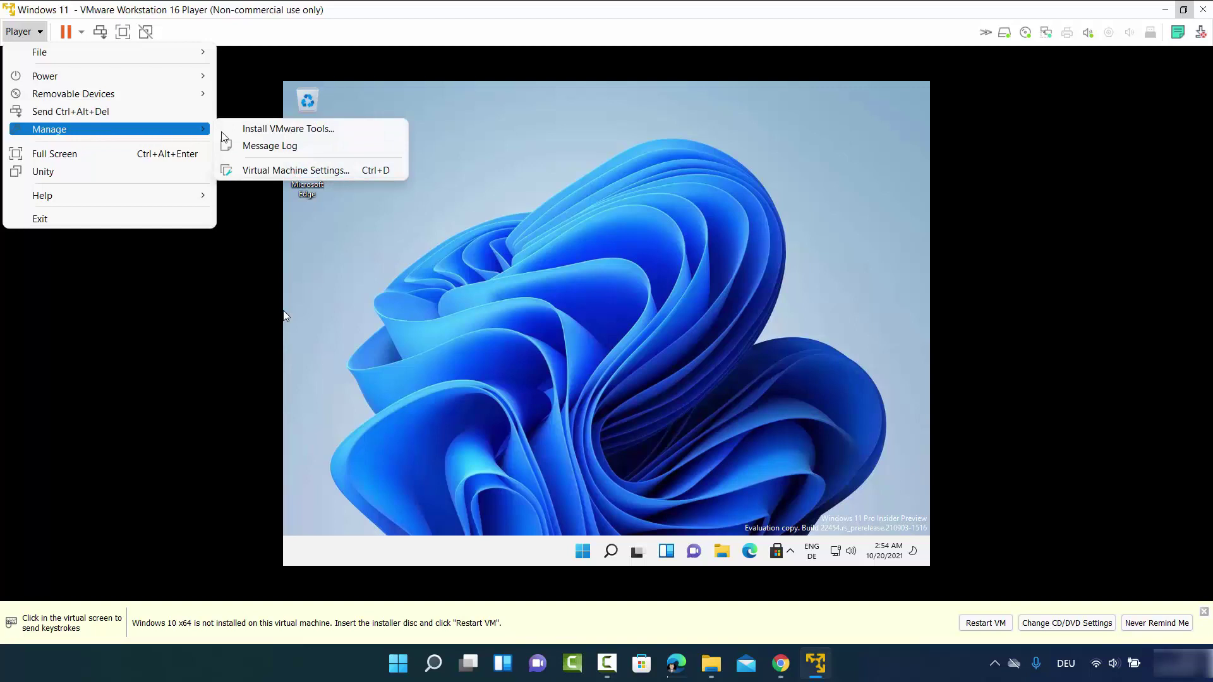
{"action": "left_click", "coordinate": [270, 131]}
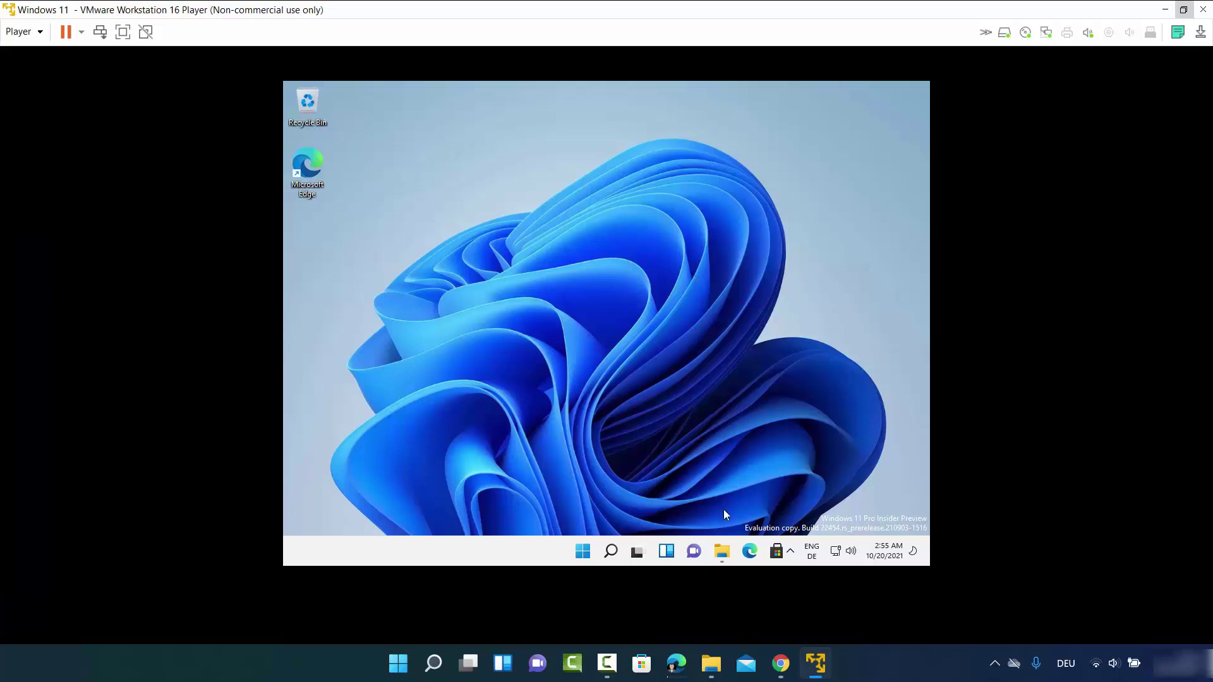
In the guest's File Explorer, open This PC and then DVD Drive (D:) VMware Tools
{"action": "left_click", "coordinate": [723, 552]}
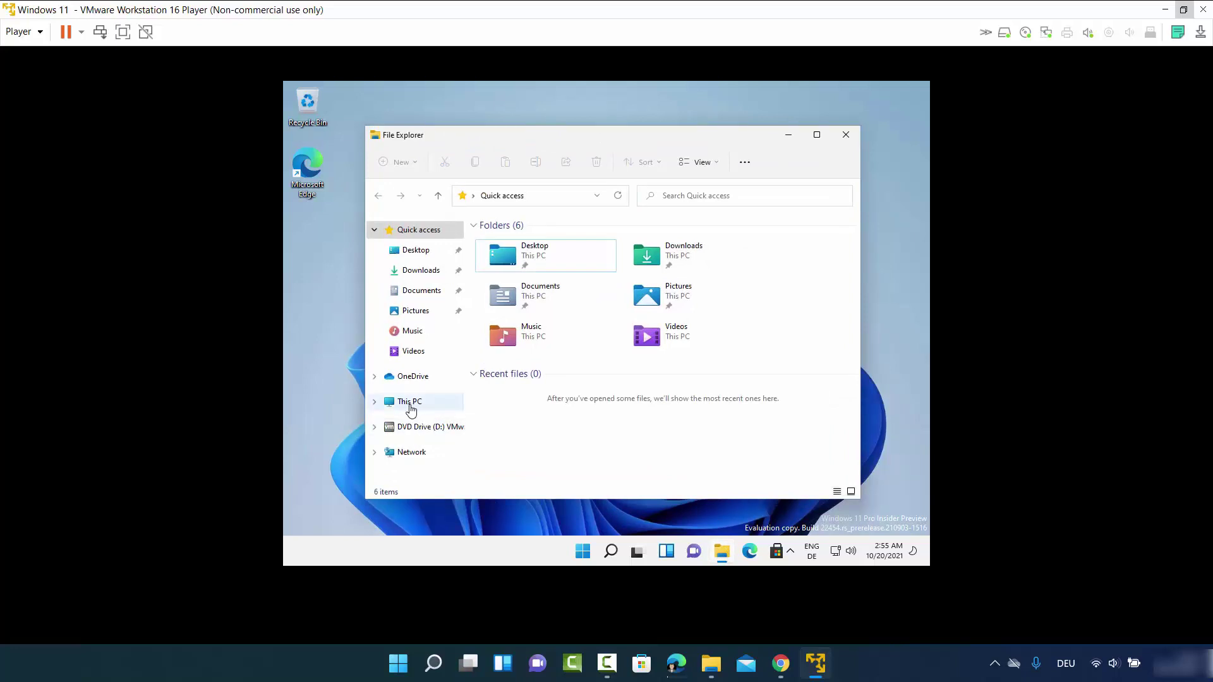
{"action": "left_click", "coordinate": [410, 403]}
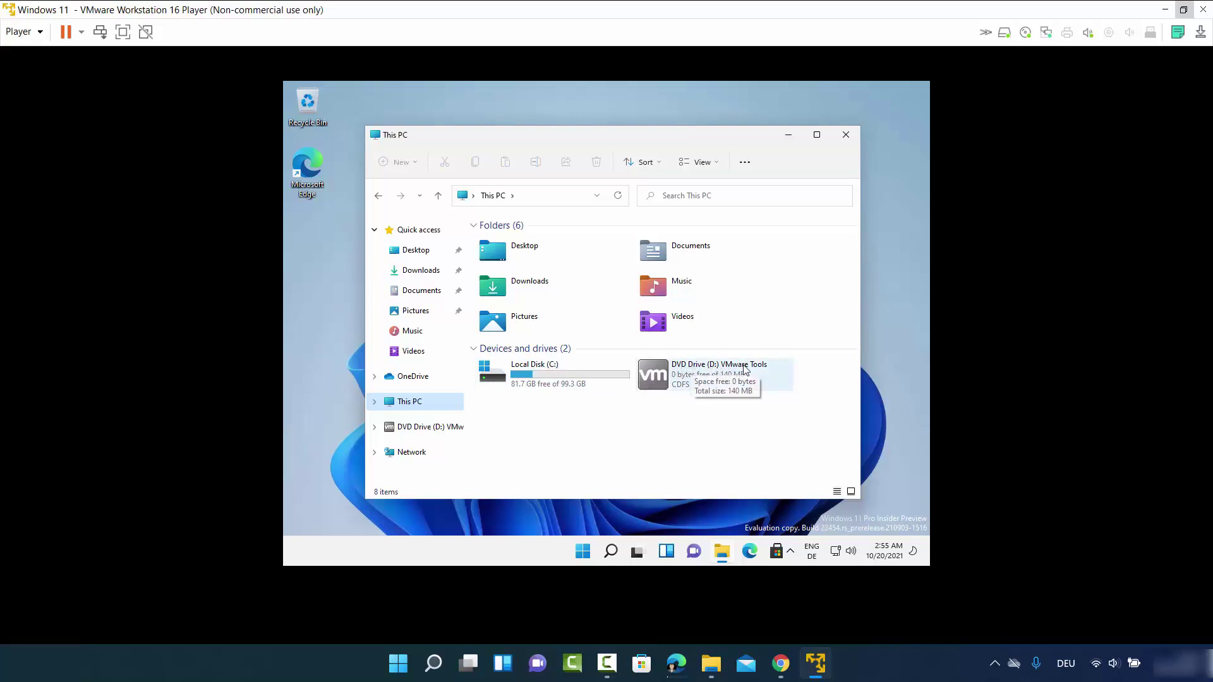
{"action": "double_click", "coordinate": [678, 380]}
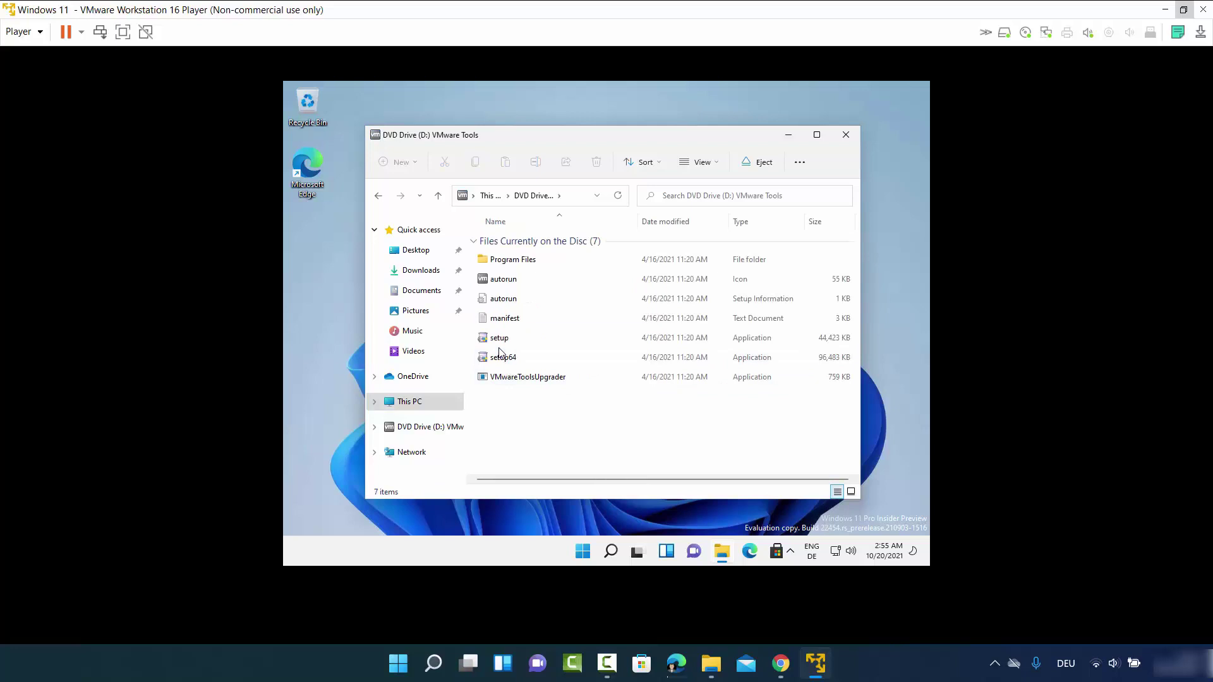